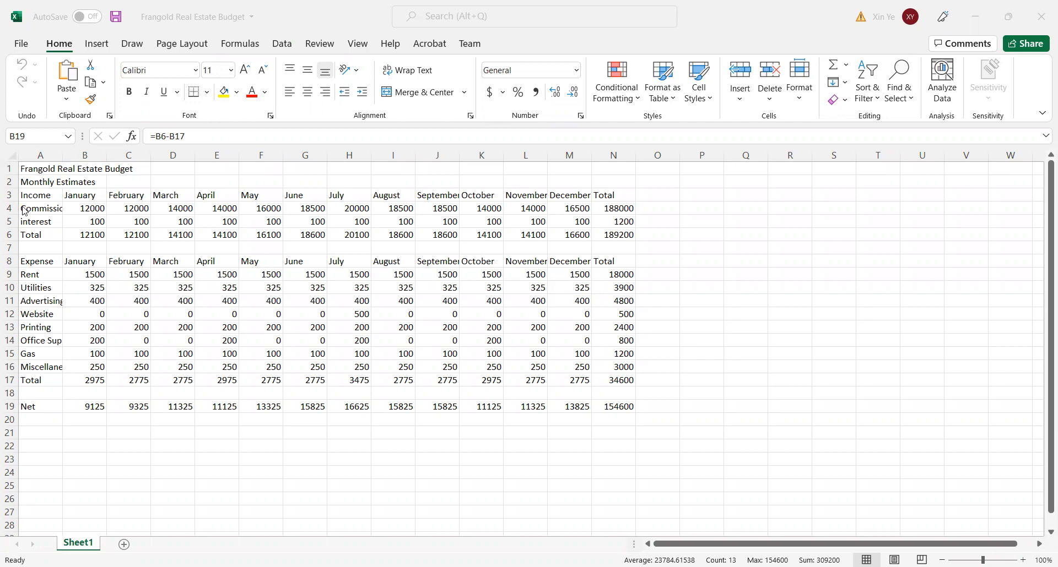
# - Clear the contents of the income rows from Commission through Total, cells A4:N6
pyautogui.moveTo(24, 209); pyautogui.dragTo(618, 234)
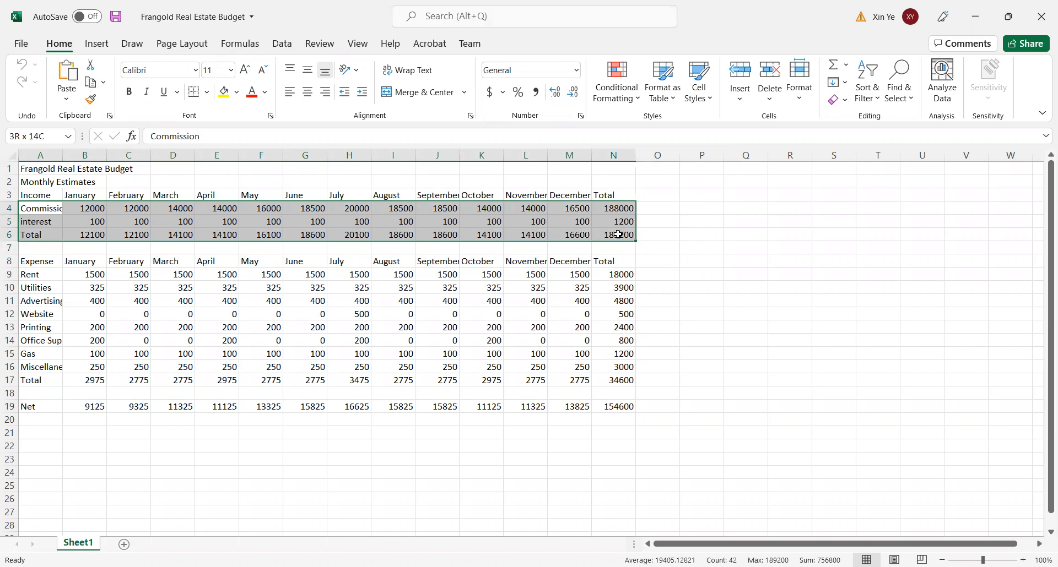
pyautogui.moveTo(618, 234); pyautogui.dragTo(618, 234)
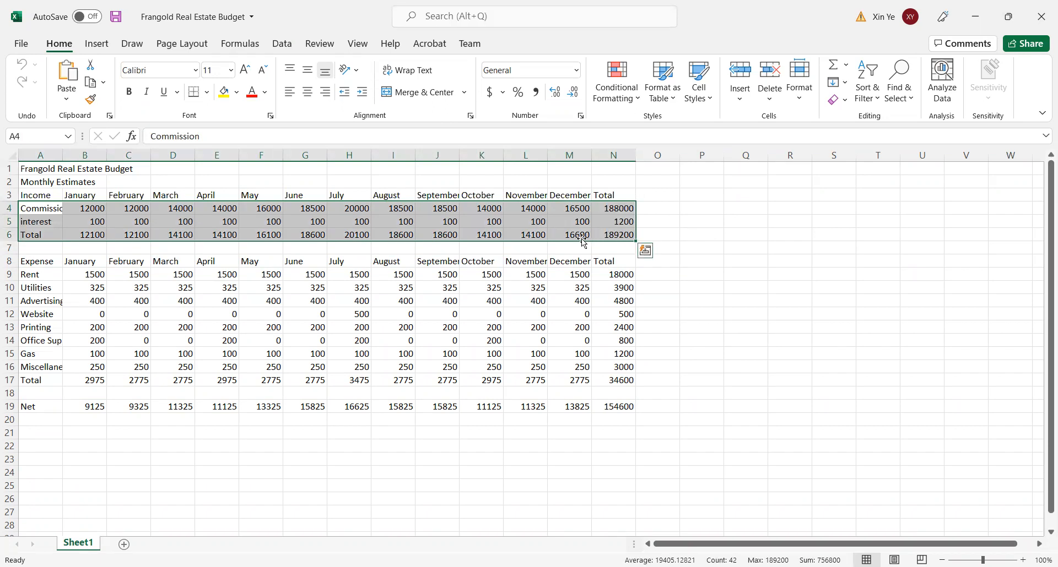
pyautogui.rightClick(512, 218)
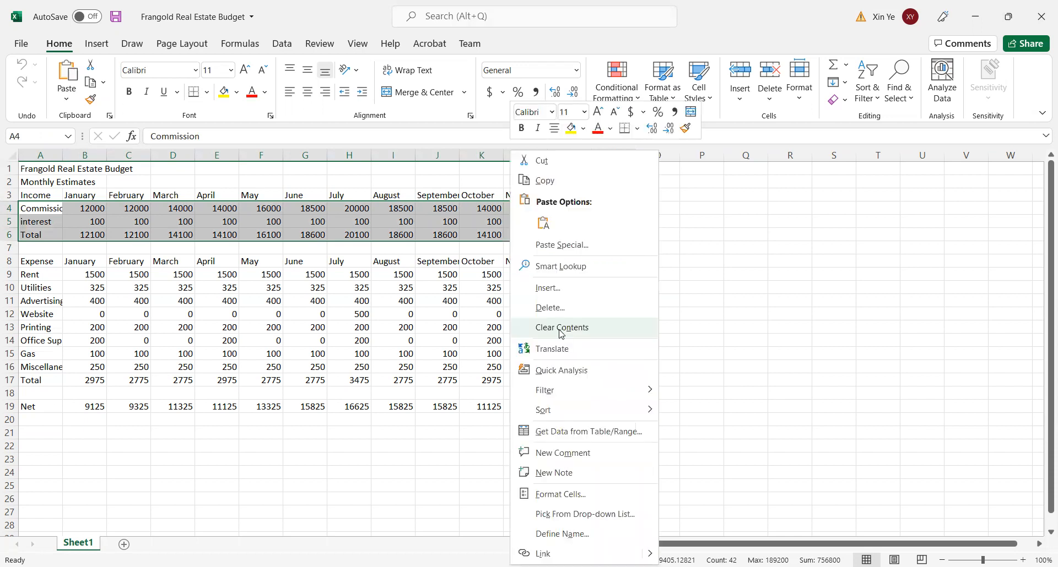
pyautogui.click(558, 330)
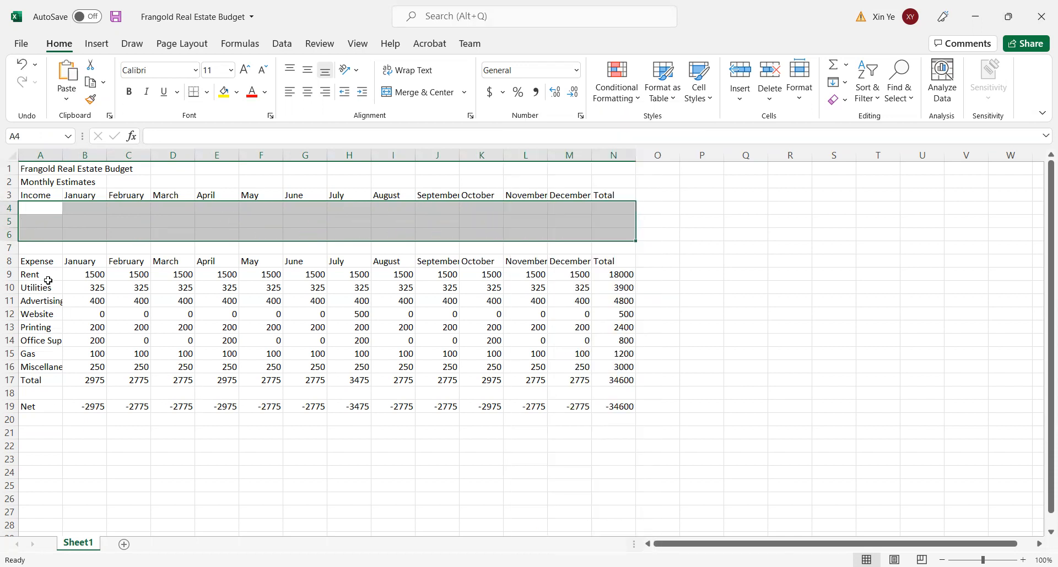
# - Clear the contents of the expense rows and the Net row, cells A9:N20
pyautogui.moveTo(25, 274); pyautogui.dragTo(631, 421)
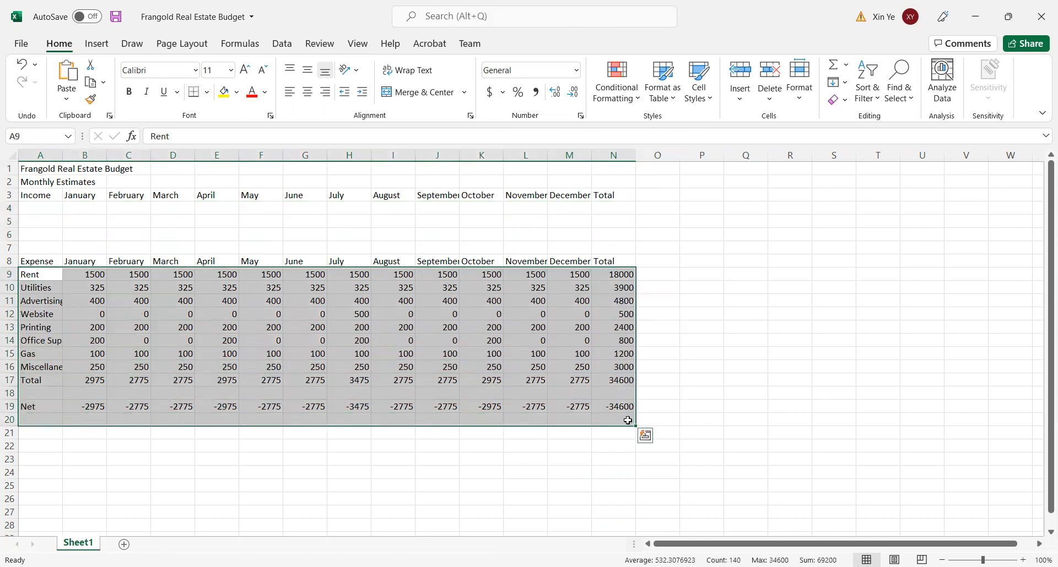
pyautogui.rightClick(468, 323)
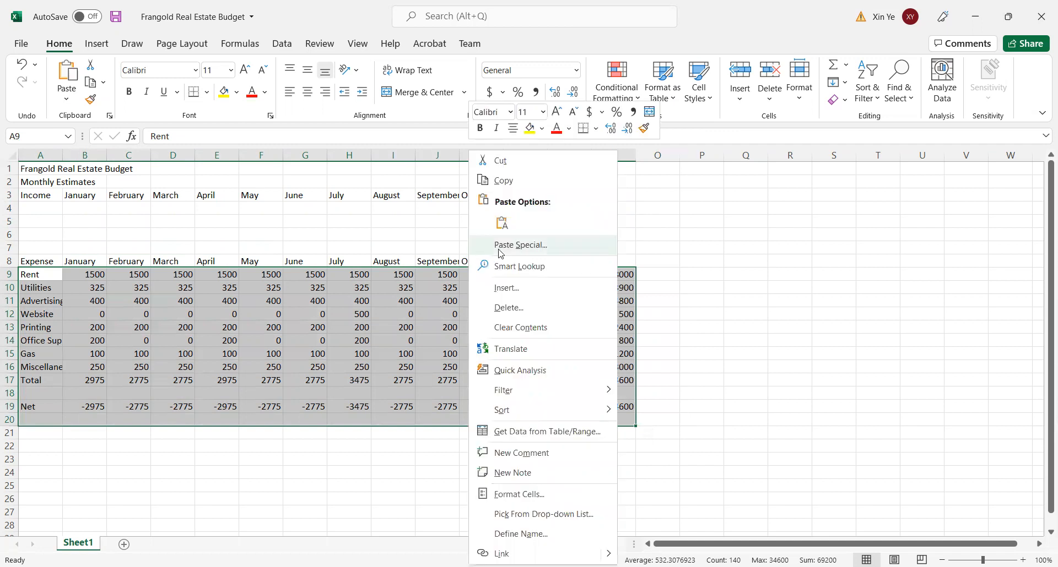
pyautogui.click(528, 328)
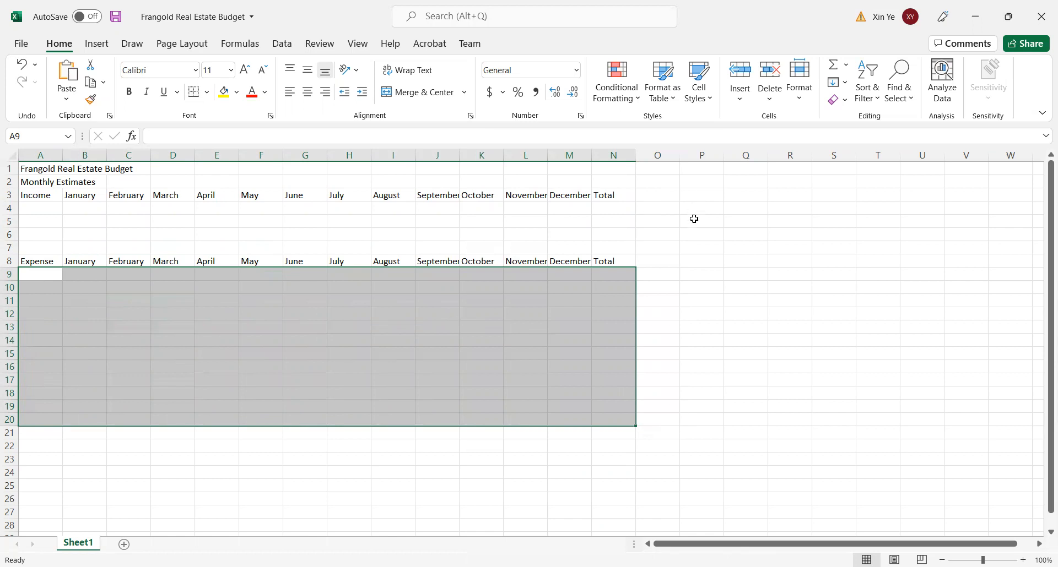
pyautogui.moveTo(698, 238); pyautogui.dragTo(705, 220)
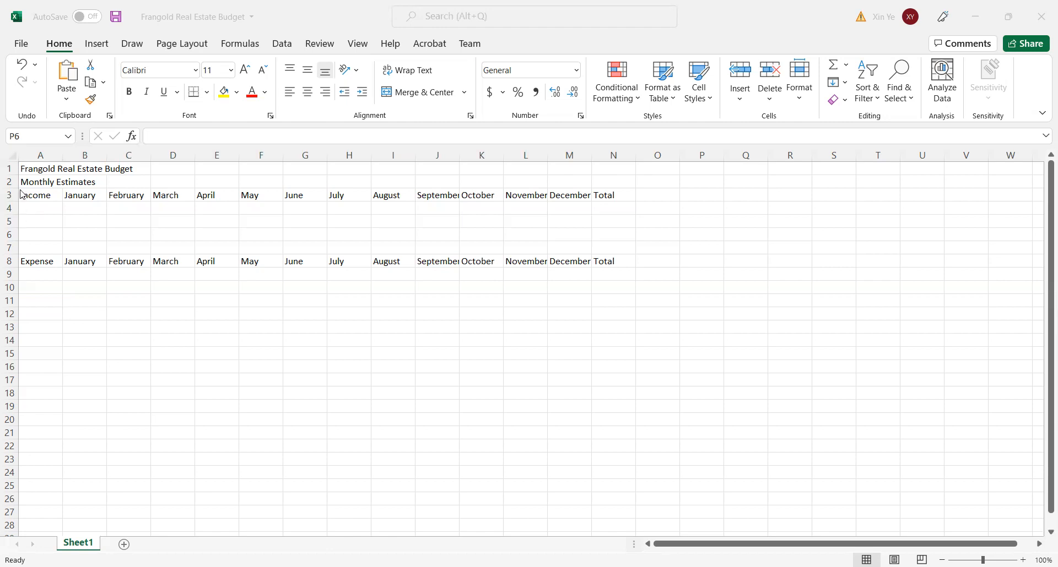
# - Enter the income row labels Commission, Interest and Total in cells A4:A6
pyautogui.click(32, 208)
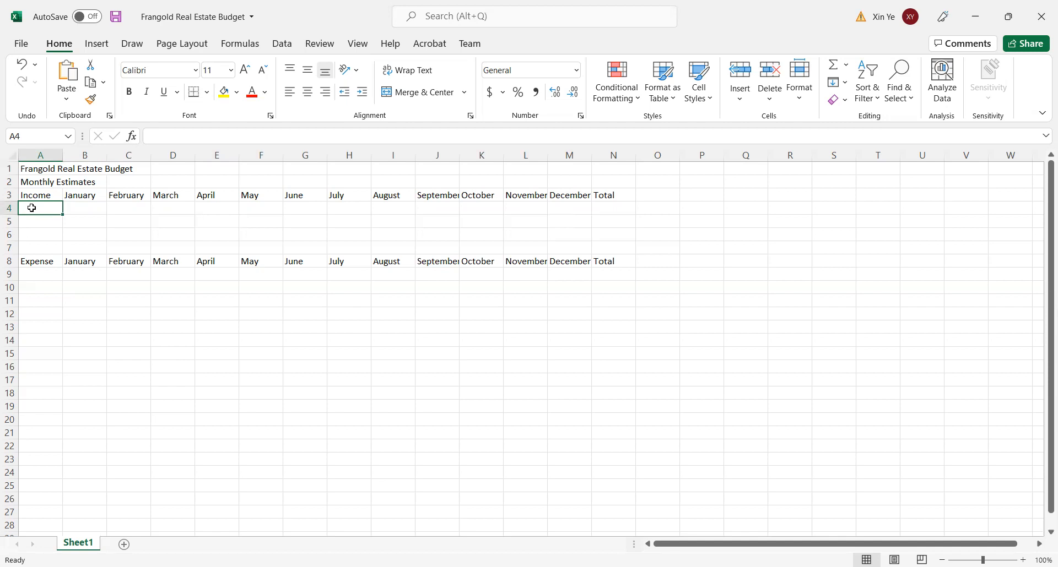
pyautogui.write('Co')
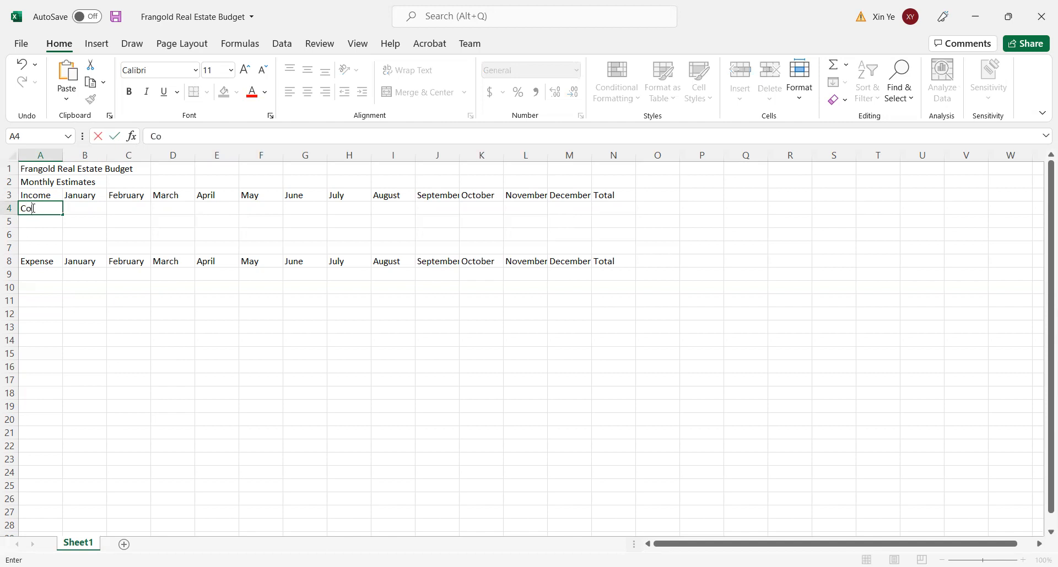
pyautogui.write('mmission')
pyautogui.click(52, 224)
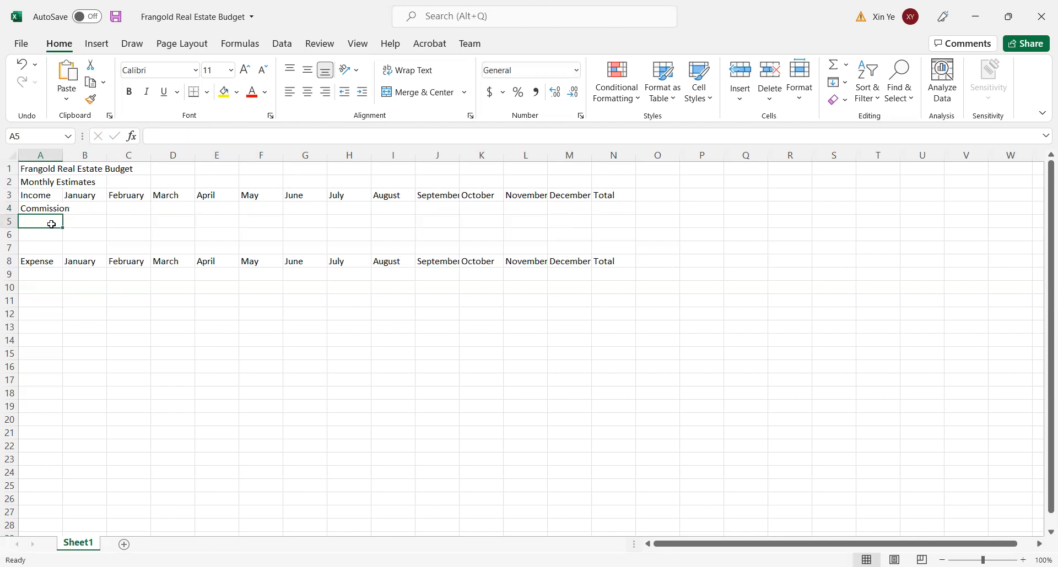
pyautogui.write('inter')
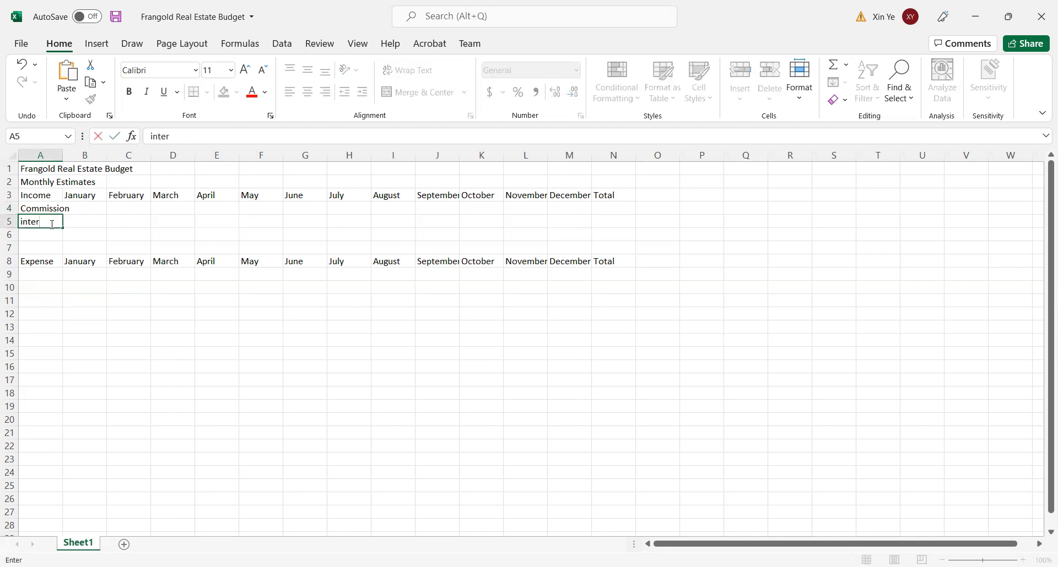
pyautogui.write('est')
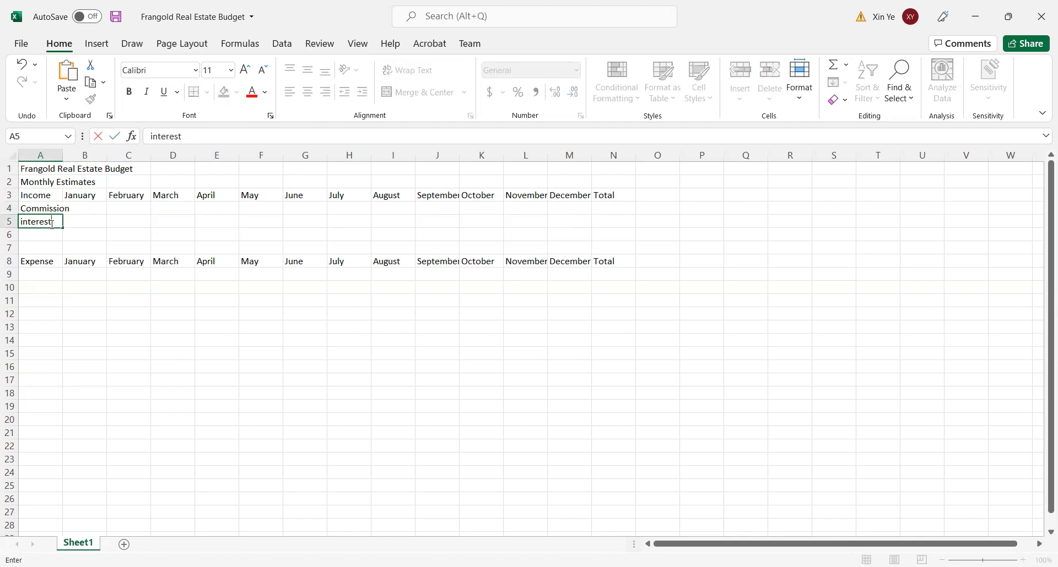
pyautogui.click(156, 136)
pyautogui.press('BackSpace')
pyautogui.write('I')
pyautogui.click(41, 233)
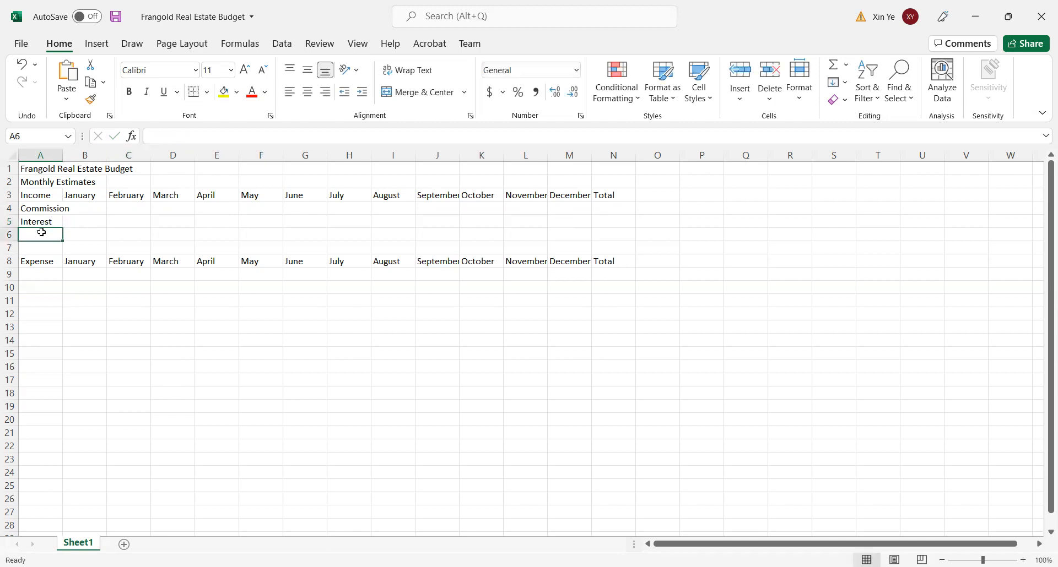
pyautogui.write('Total')
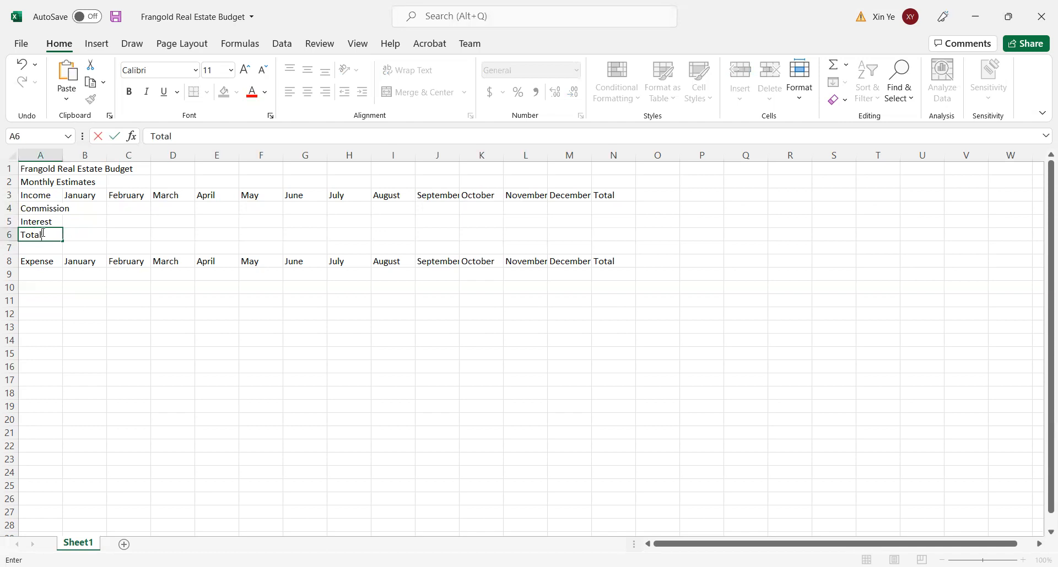
# - Enter the expense labels Rent in A9 and Utilities in A10
pyautogui.click(35, 273)
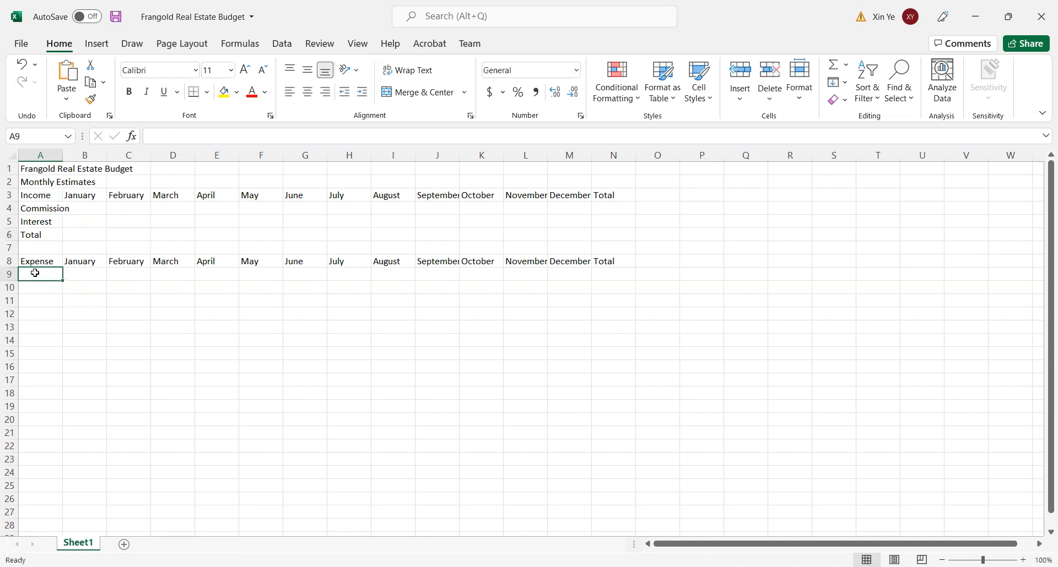
pyautogui.write('Rent')
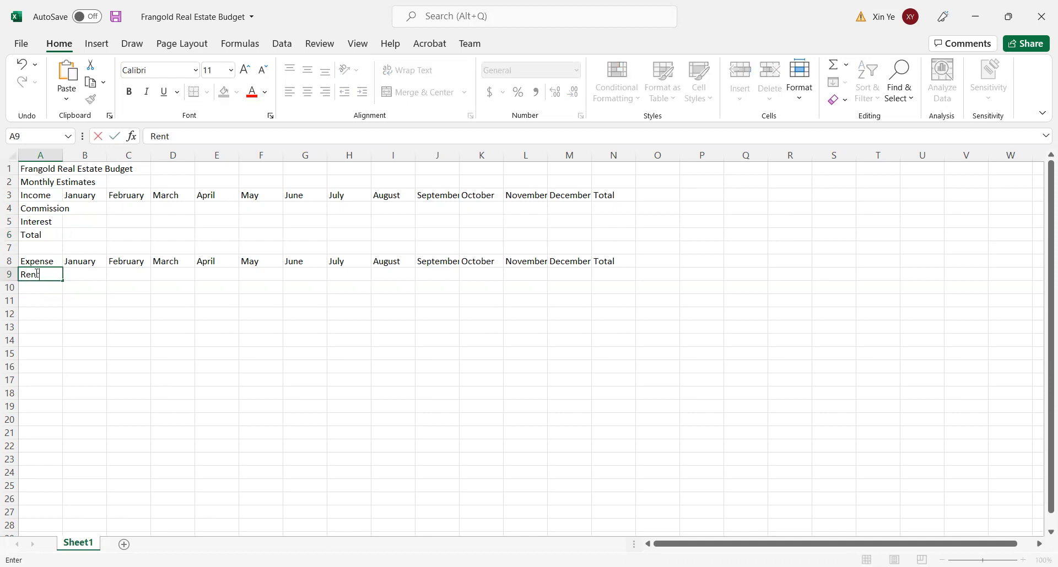
pyautogui.click(53, 291)
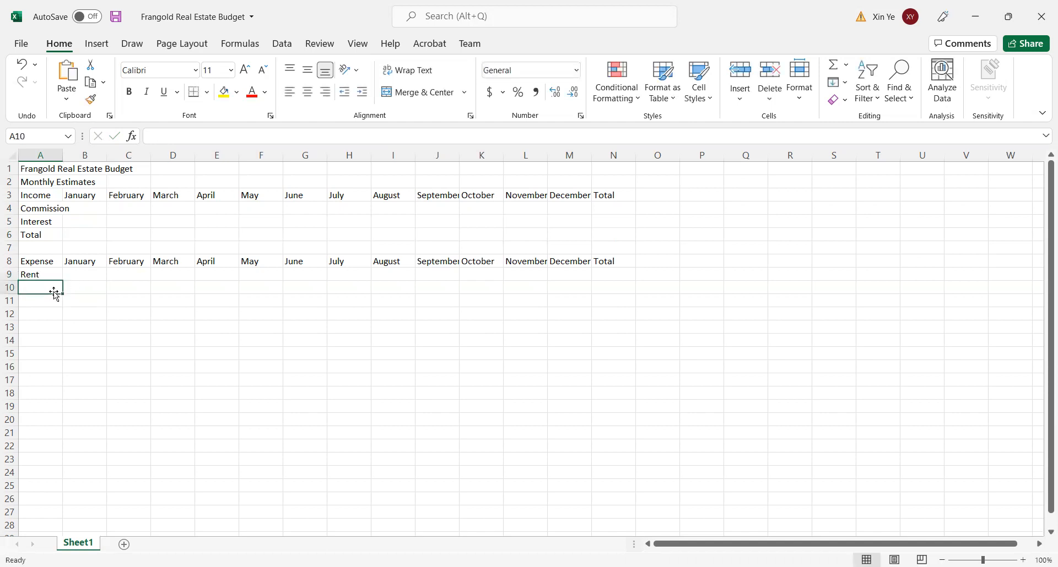
pyautogui.write('Utli')
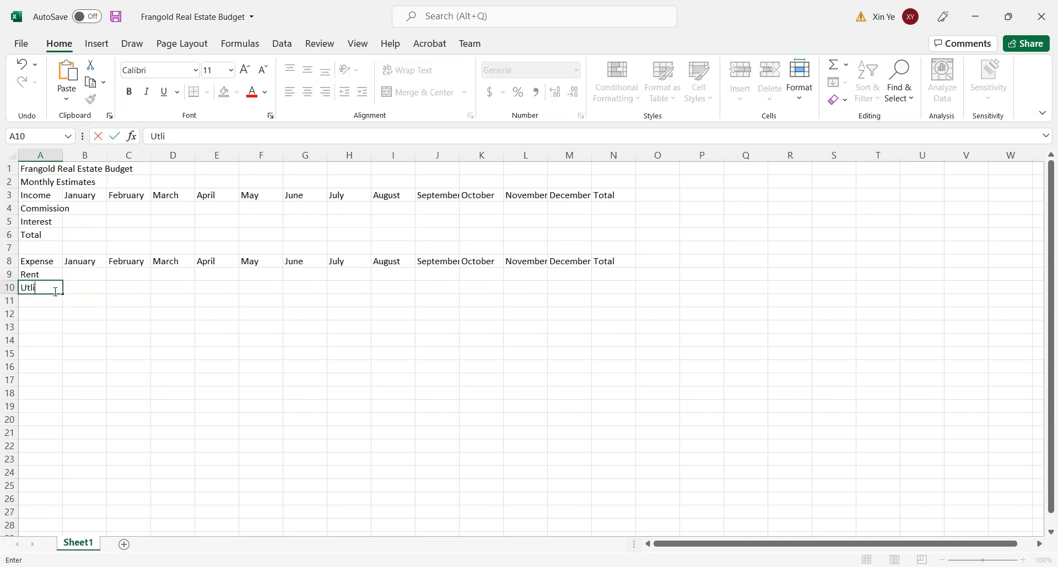
pyautogui.press('BackSpace')
pyautogui.press('BackSpace')
pyautogui.write('ilit')
pyautogui.write('es')
pyautogui.press('BackSpace')
pyautogui.press('BackSpace')
pyautogui.write('ies')
pyautogui.press('Return')
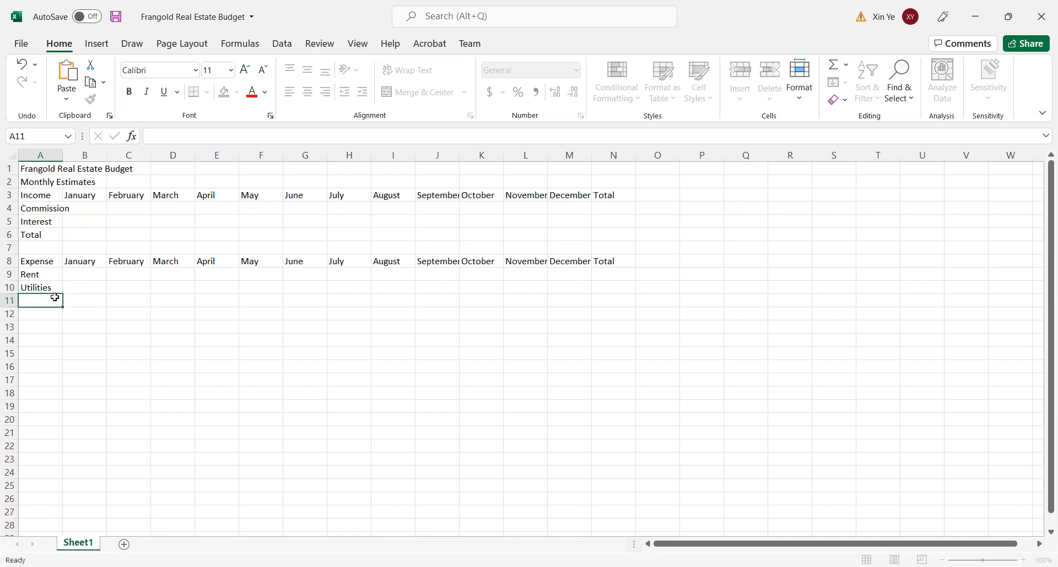
# - Enter the expense labels Advertising, Website and Printing in cells A11:A13
pyautogui.write('Advertising')
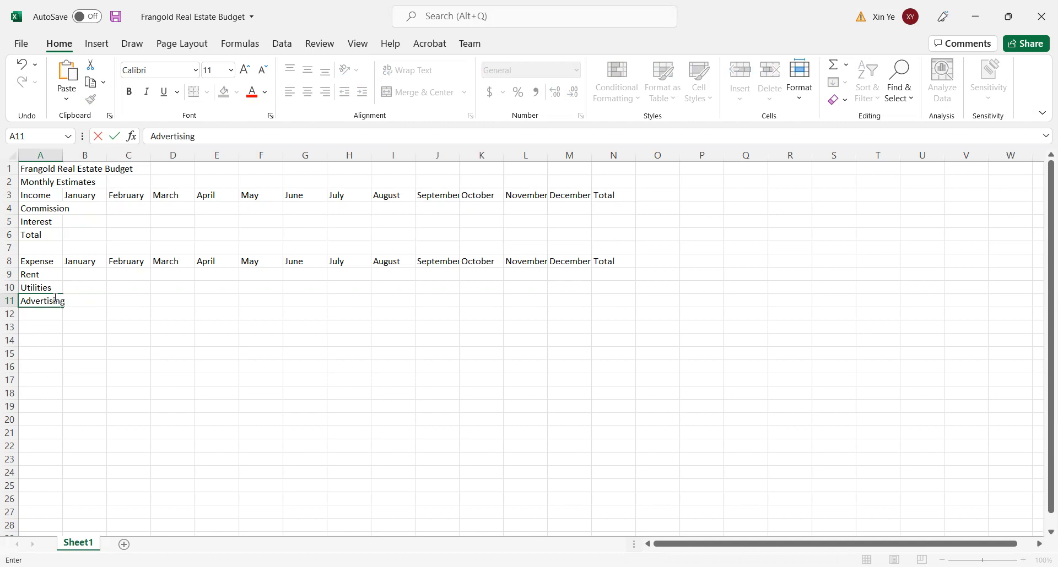
pyautogui.press('Return')
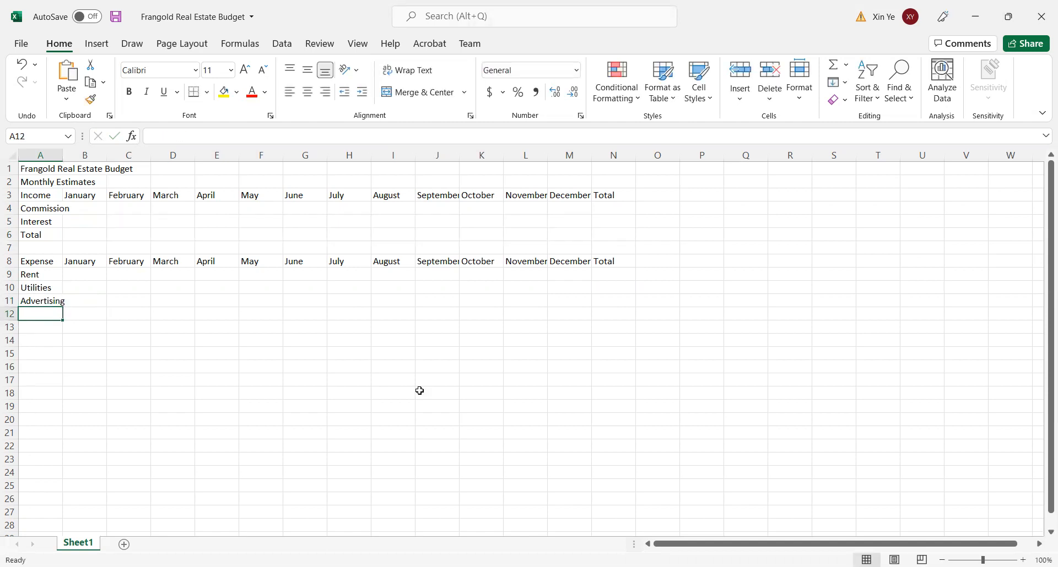
pyautogui.write('Website')
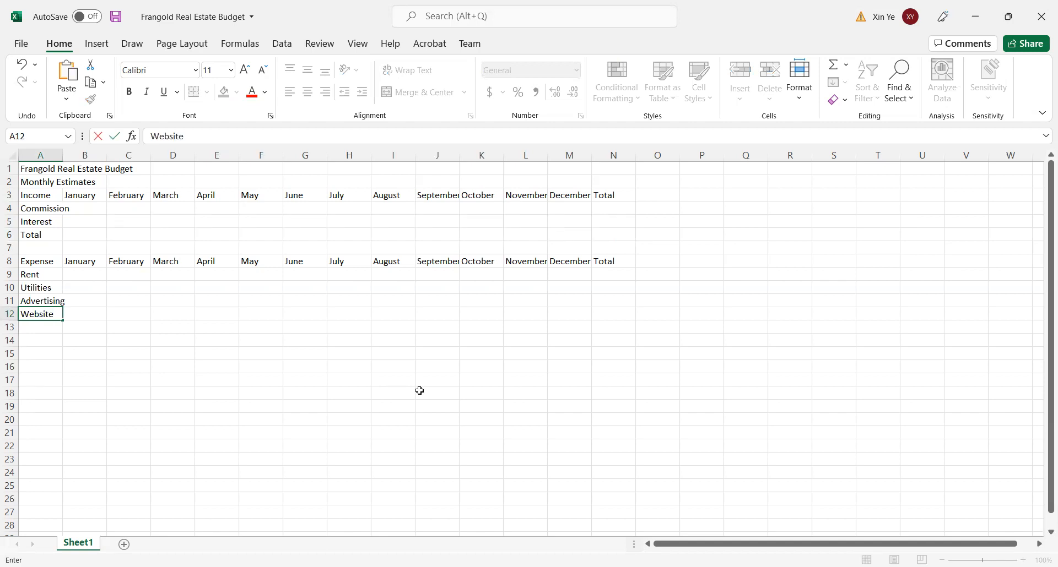
pyautogui.press('Return')
pyautogui.write('[')
pyautogui.press('BackSpace')
pyautogui.write('Printing')
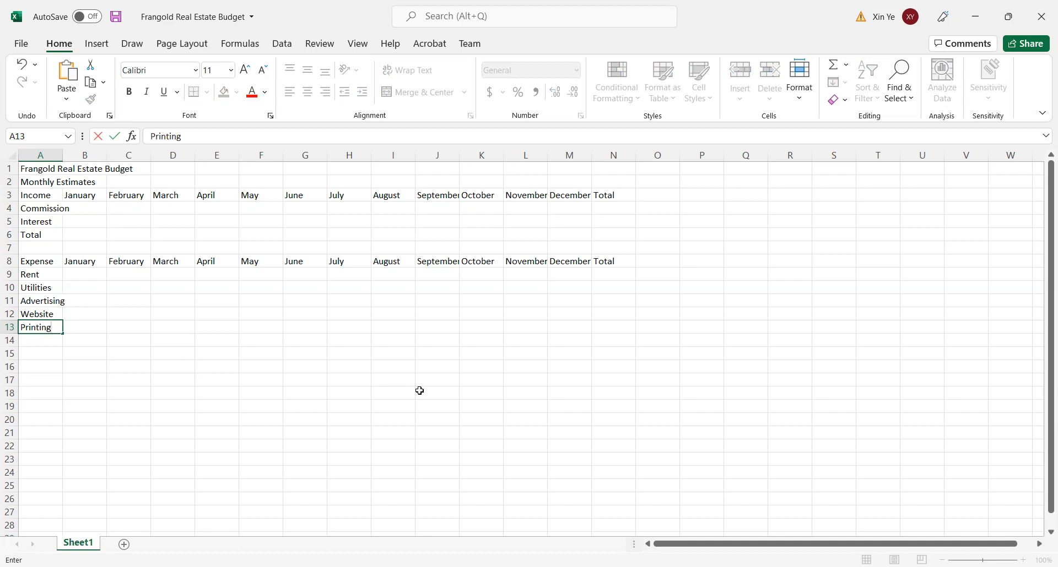
pyautogui.press('Return')
# - Enter the expense labels Office Supplies in A14 and Gas in A15
pyautogui.write('Off')
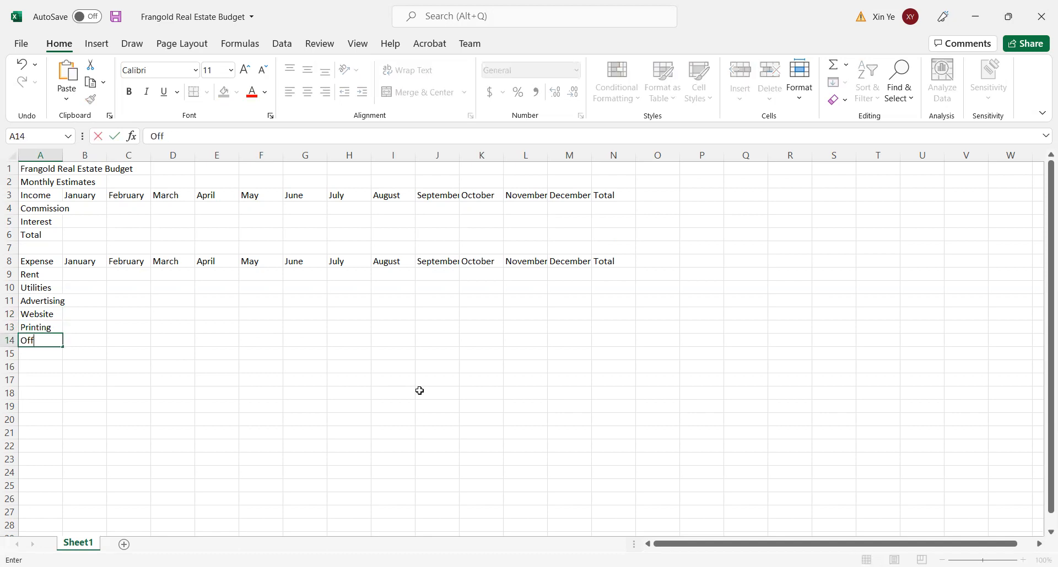
pyautogui.write('ice Supplies')
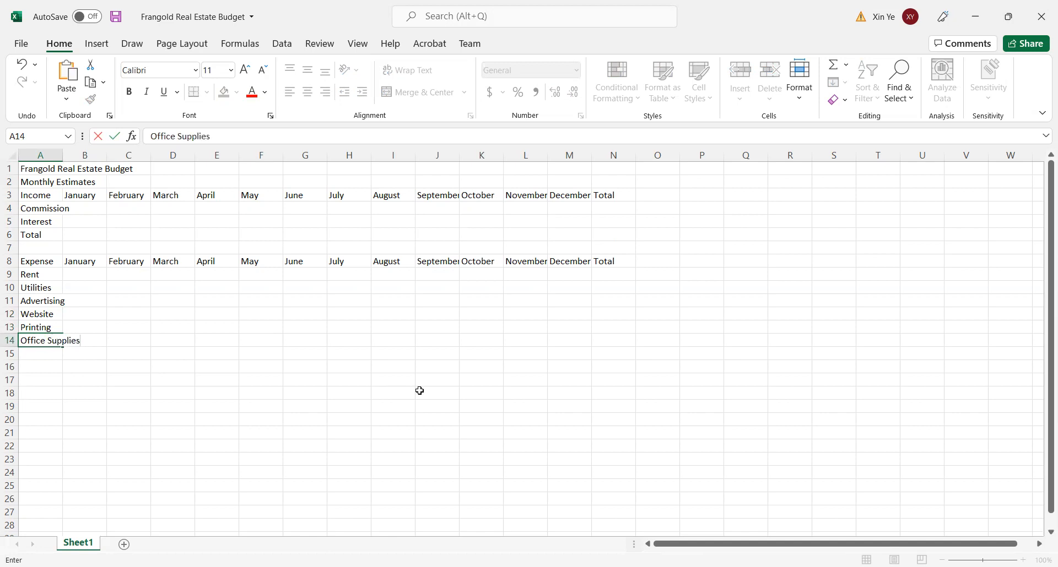
pyautogui.press('Return')
pyautogui.write('Gas')
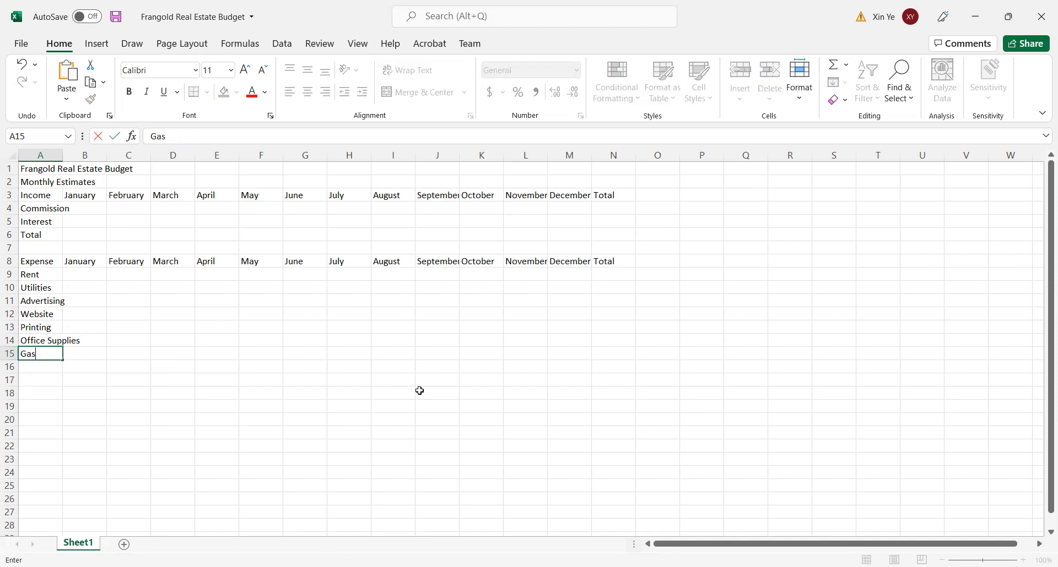
pyautogui.press('Return')
# - Enter the labels Miscellaneous in A16 and Total in A17 to close the expense list
pyautogui.write('Mic')
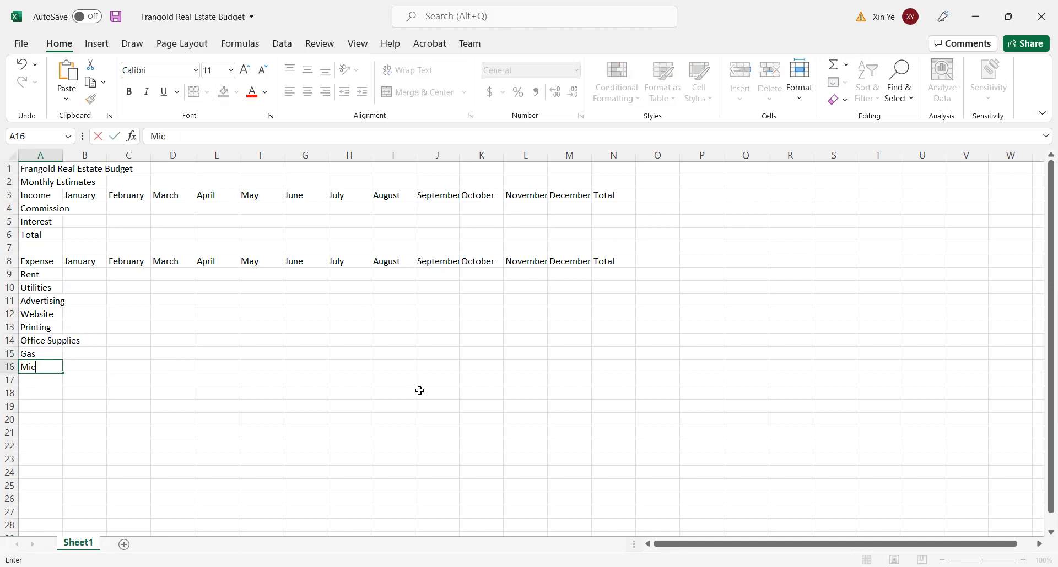
pyautogui.press('BackSpace')
pyautogui.write('scellaneous')
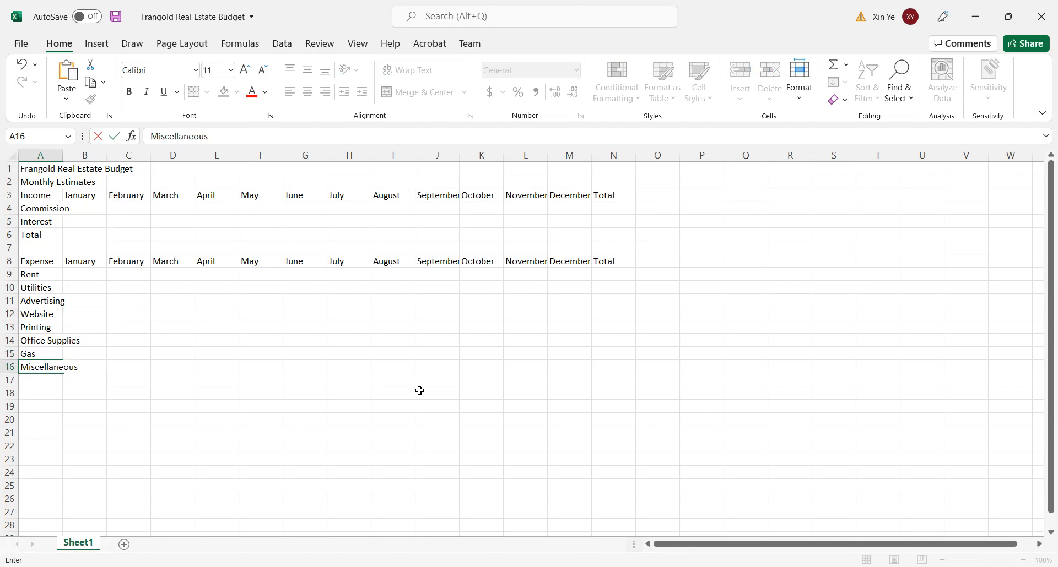
pyautogui.press('Return')
pyautogui.write('Toal')
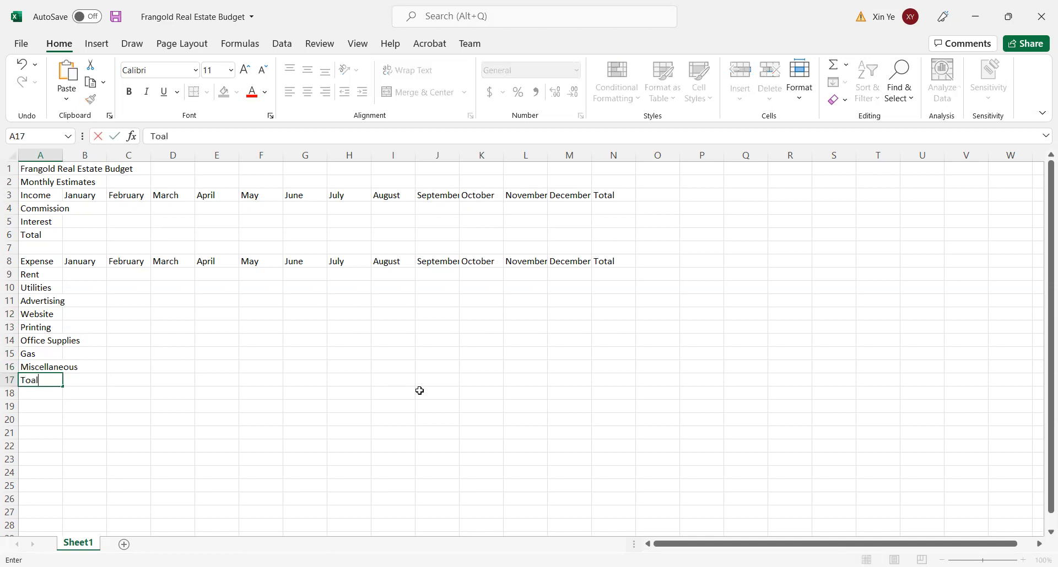
pyautogui.press('BackSpace')
pyautogui.press('BackSpace')
pyautogui.write('tal')
# - Enter 12000 as the Commission income for each month from January to May, cells B4:F4
pyautogui.click(89, 207)
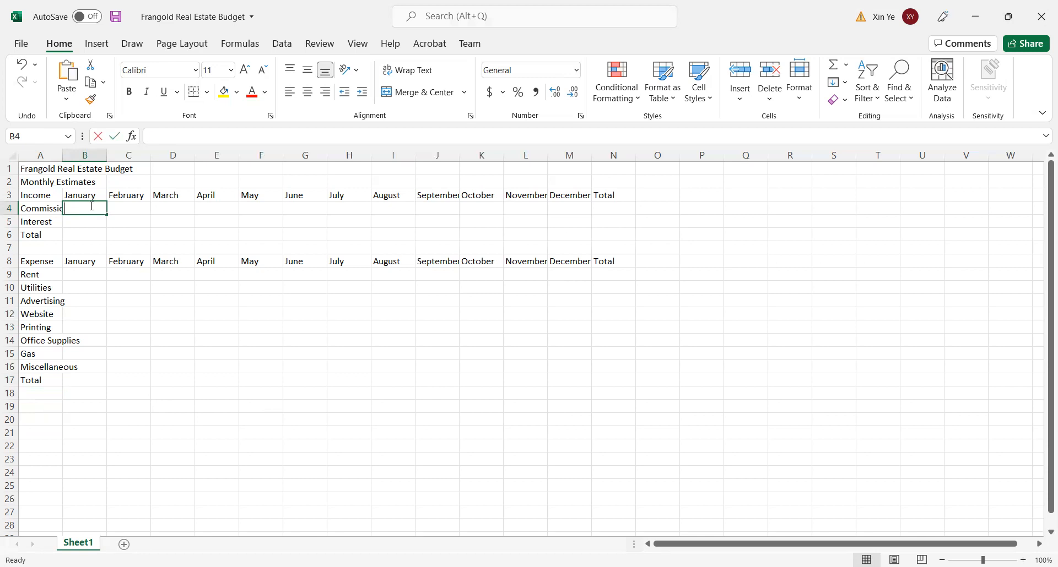
pyautogui.write('1200')
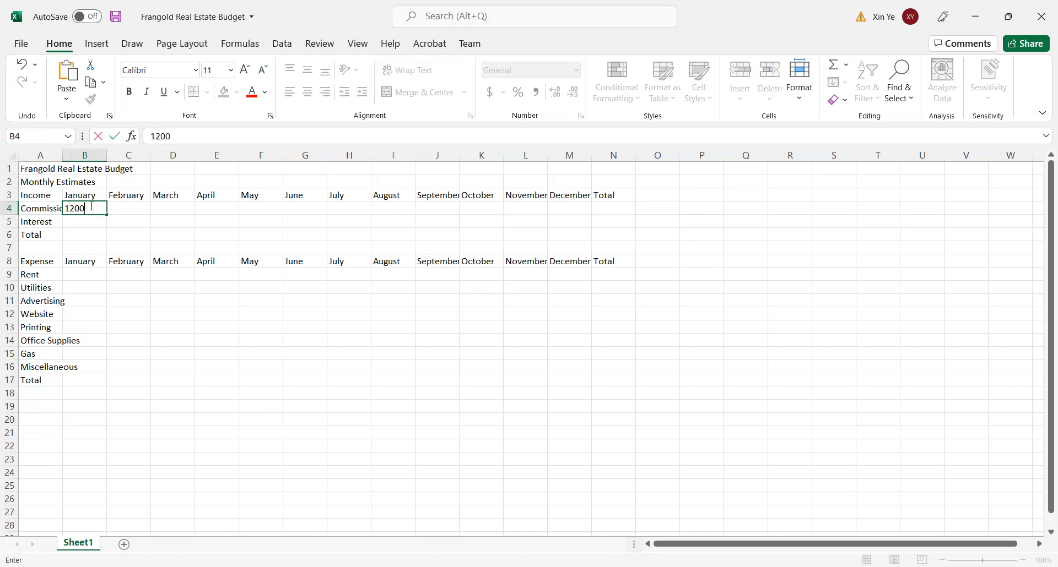
pyautogui.write('0')
pyautogui.press('Tab')
pyautogui.write('10')
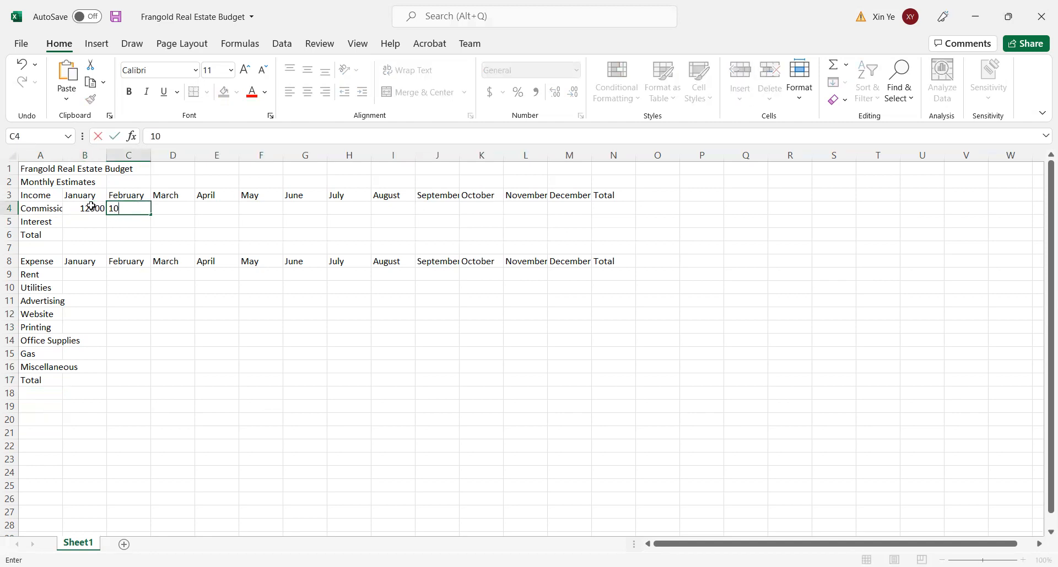
pyautogui.press('BackSpace')
pyautogui.write('2000')
pyautogui.press('Tab')
pyautogui.write('12000')
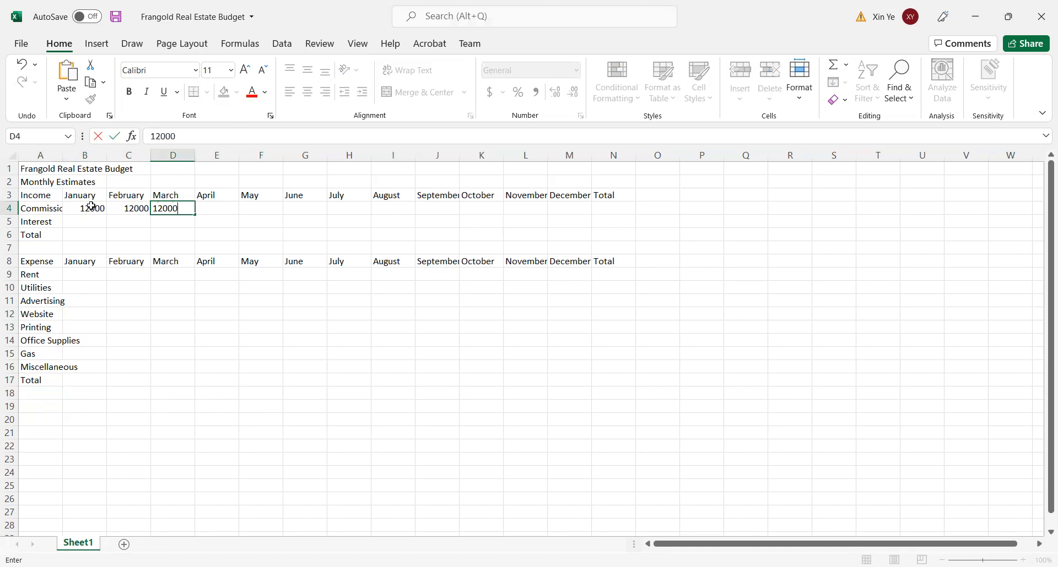
pyautogui.press('Tab')
pyautogui.write('12000')
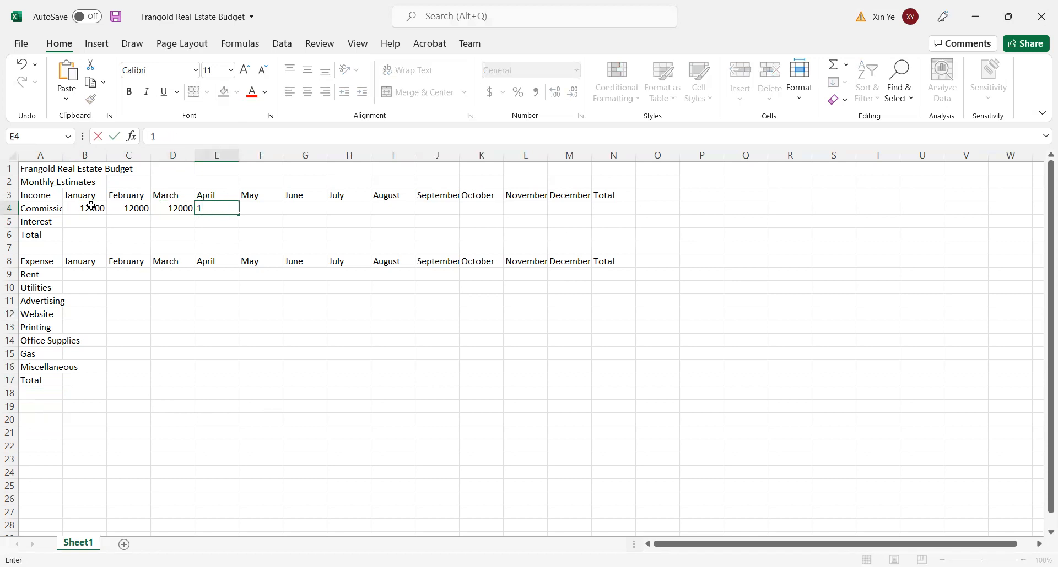
pyautogui.press('Tab')
pyautogui.write('1200')
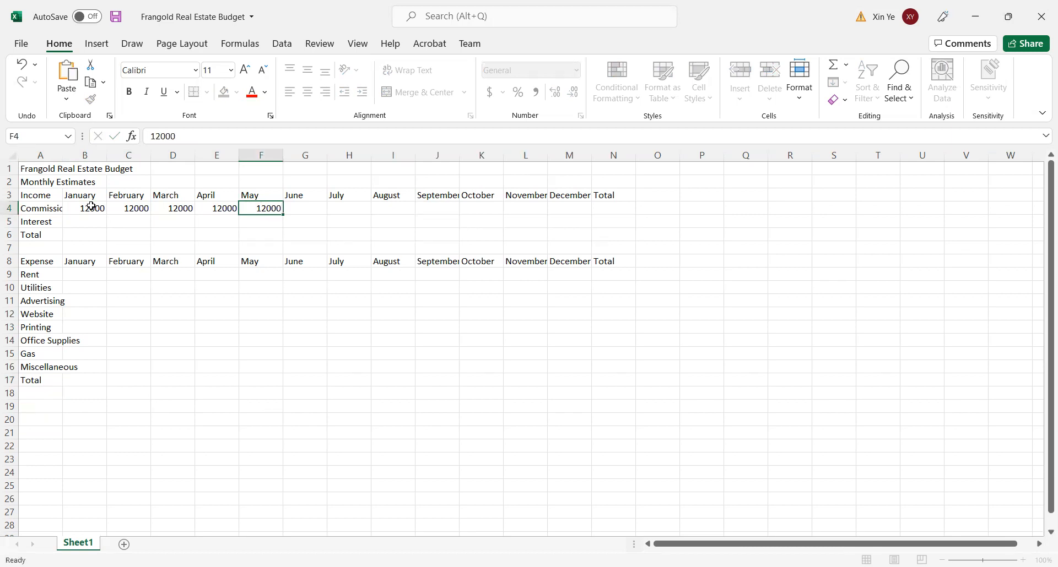
# - Enter 12000 as the Commission income for June and July, cells G4:H4
pyautogui.press('Return')
pyautogui.write('12000')
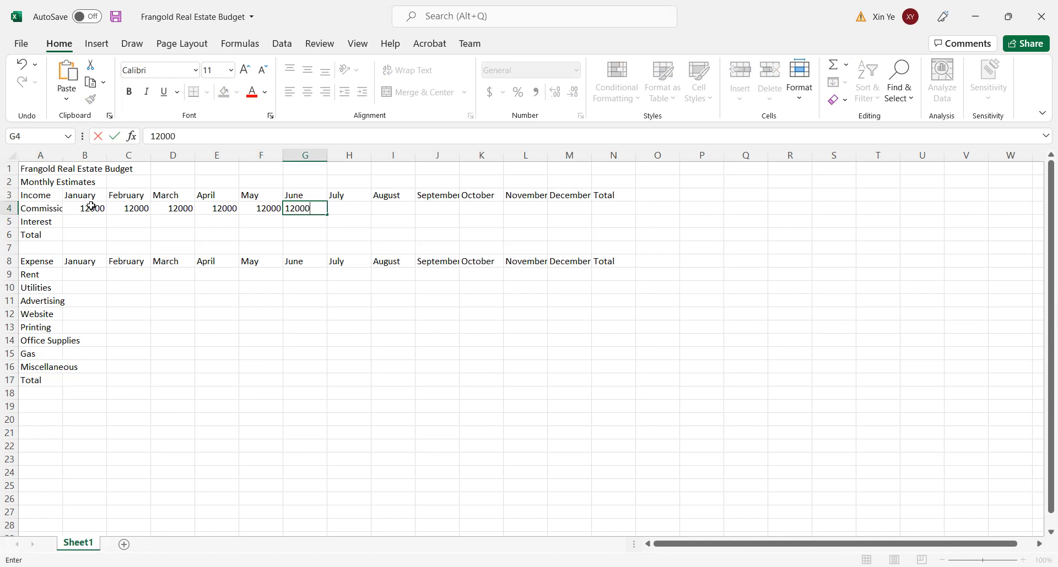
pyautogui.press('Tab')
pyautogui.write('12000')
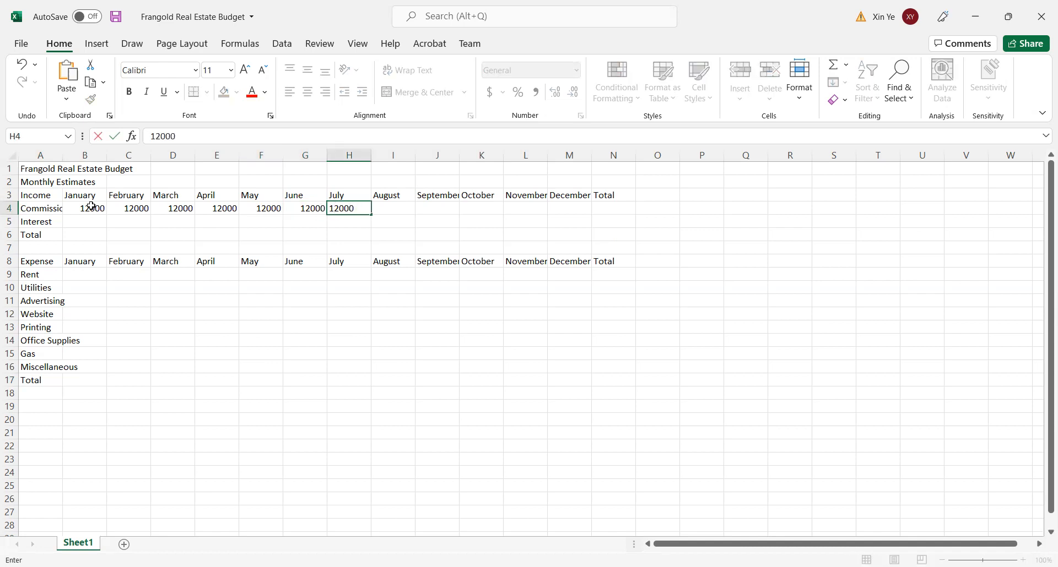
pyautogui.press('Tab')
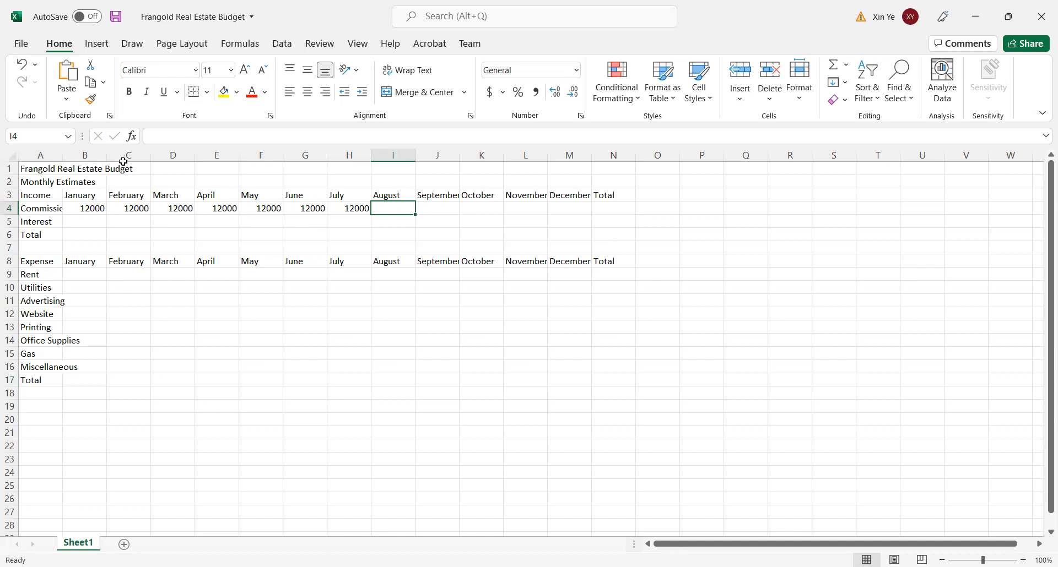
# - Change the Commission income to 14000 for March and April and 16000 for May, cells D4:F4
pyautogui.click(168, 208)
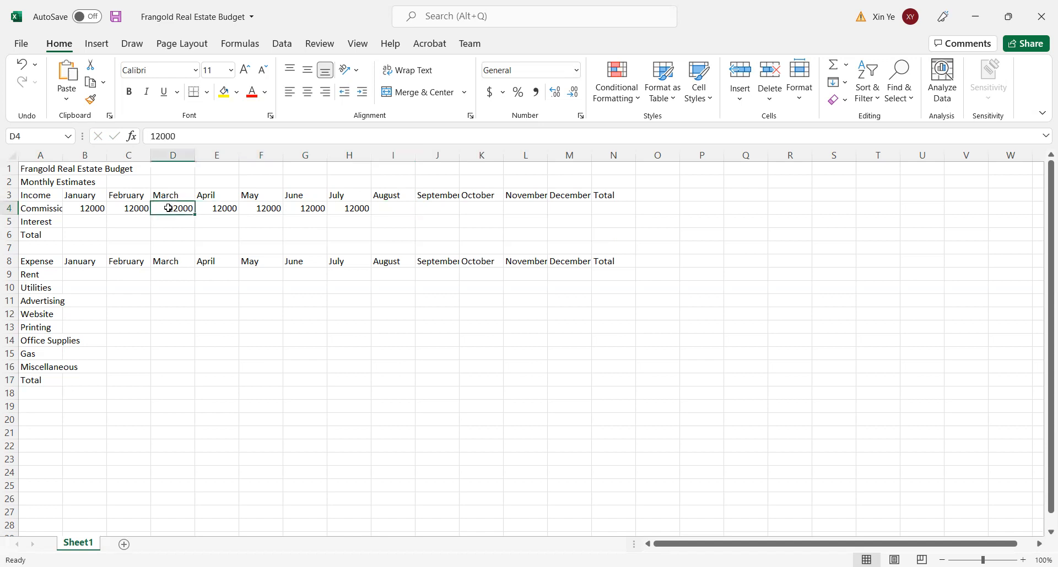
pyautogui.write('14000')
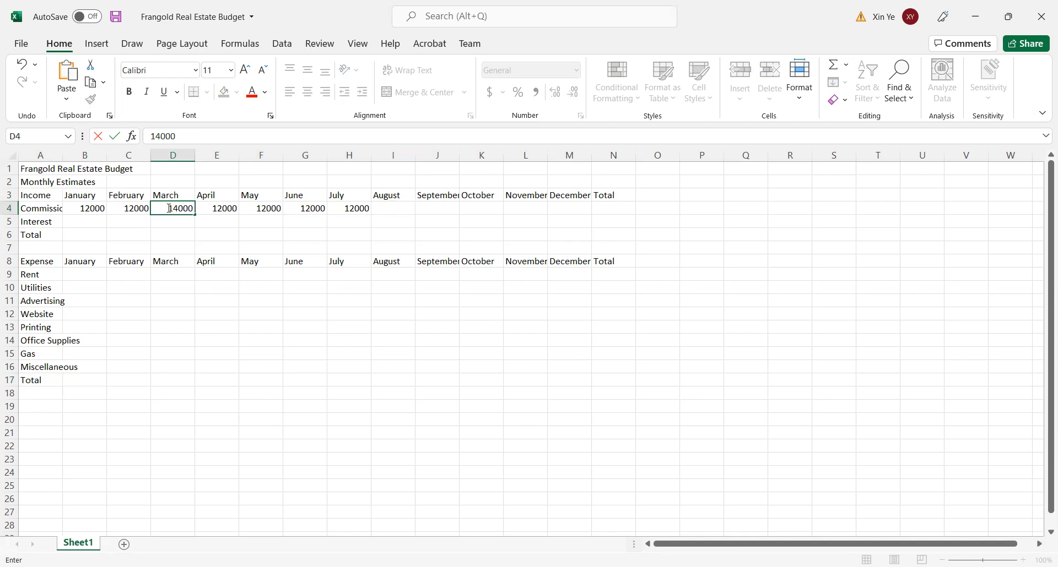
pyautogui.click(222, 208)
pyautogui.write('14000')
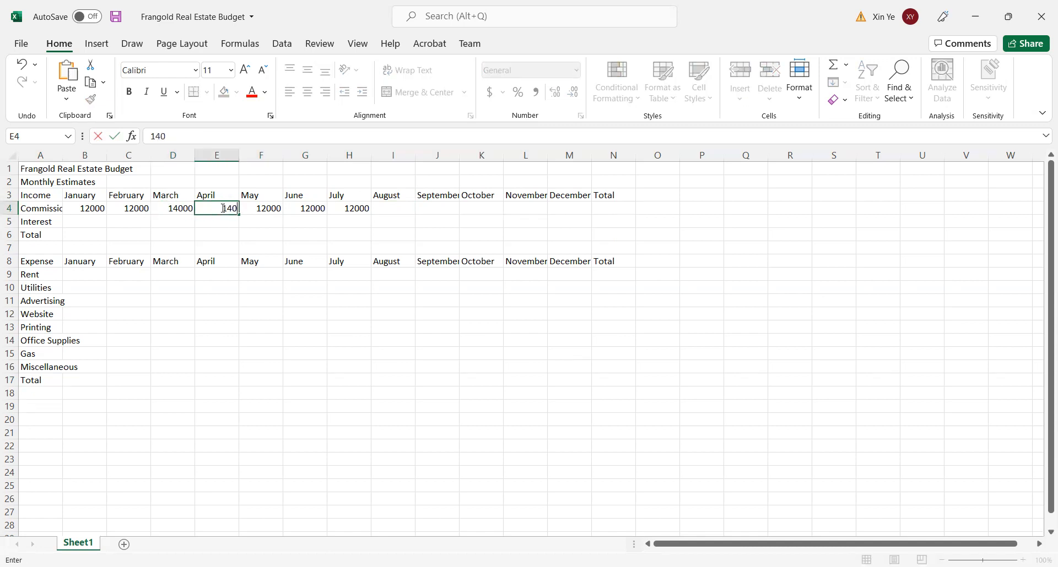
pyautogui.click(261, 205)
pyautogui.write('16000')
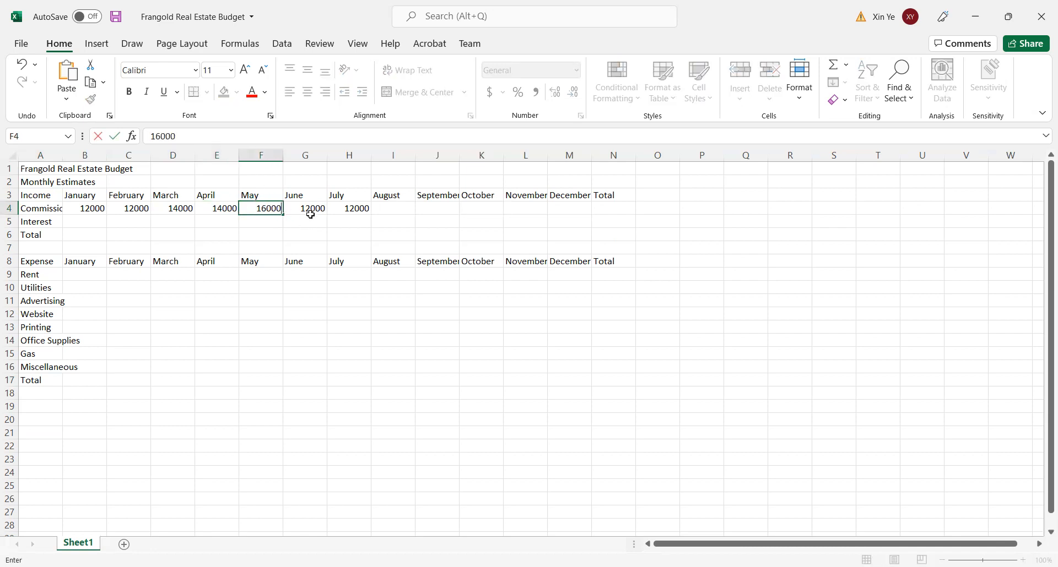
# - Set the Commission income to 18500 for June in G4 and 20000 for July in H4
pyautogui.click(311, 210)
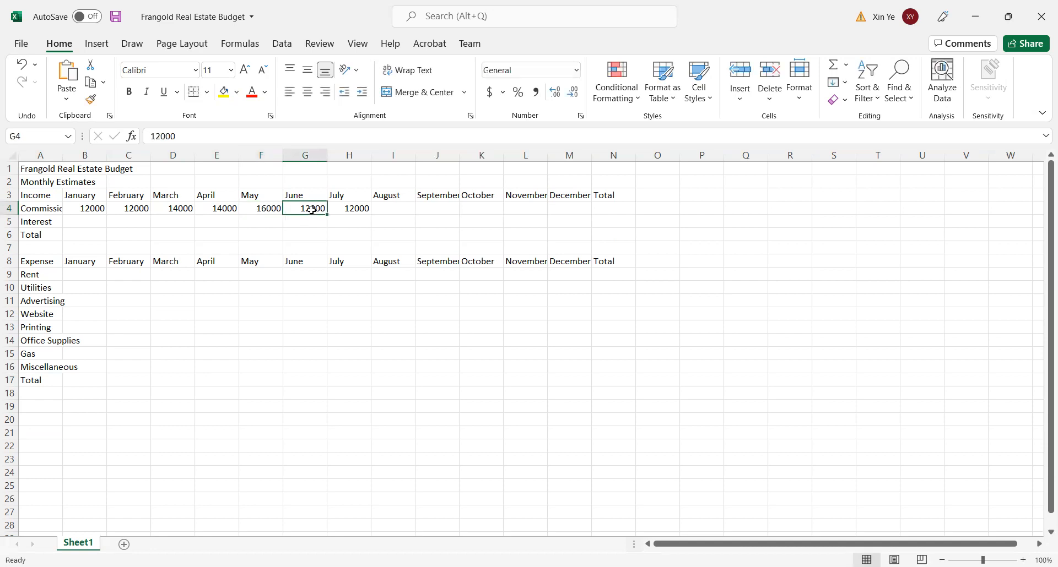
pyautogui.write('185000')
pyautogui.press('BackSpace')
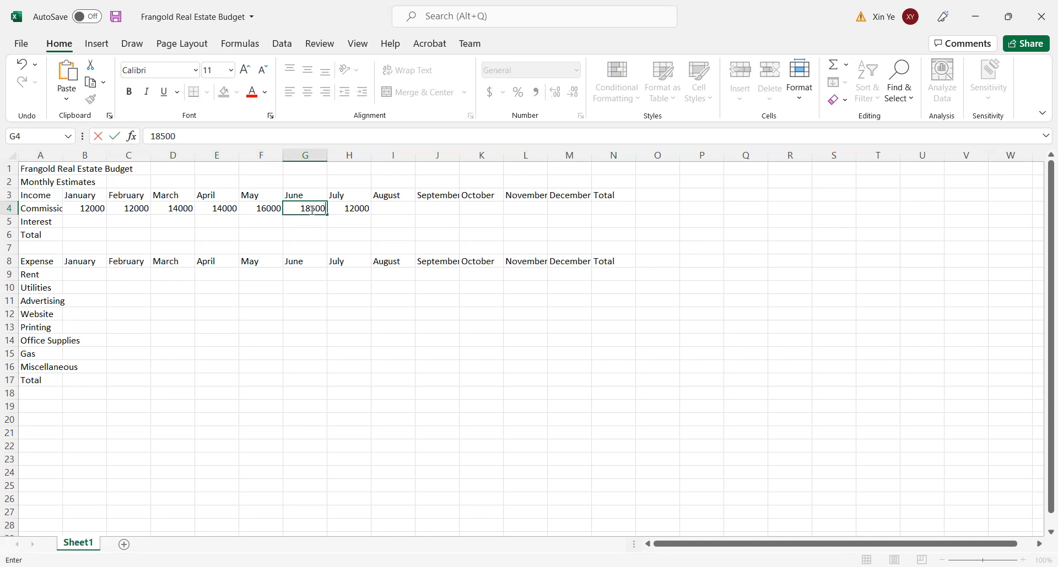
pyautogui.click(354, 210)
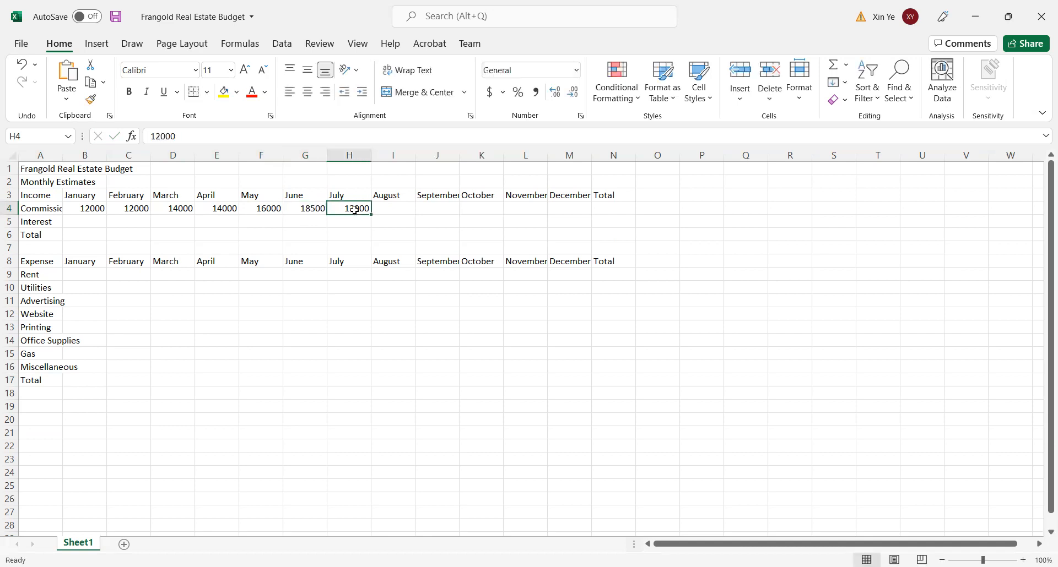
pyautogui.write('20000')
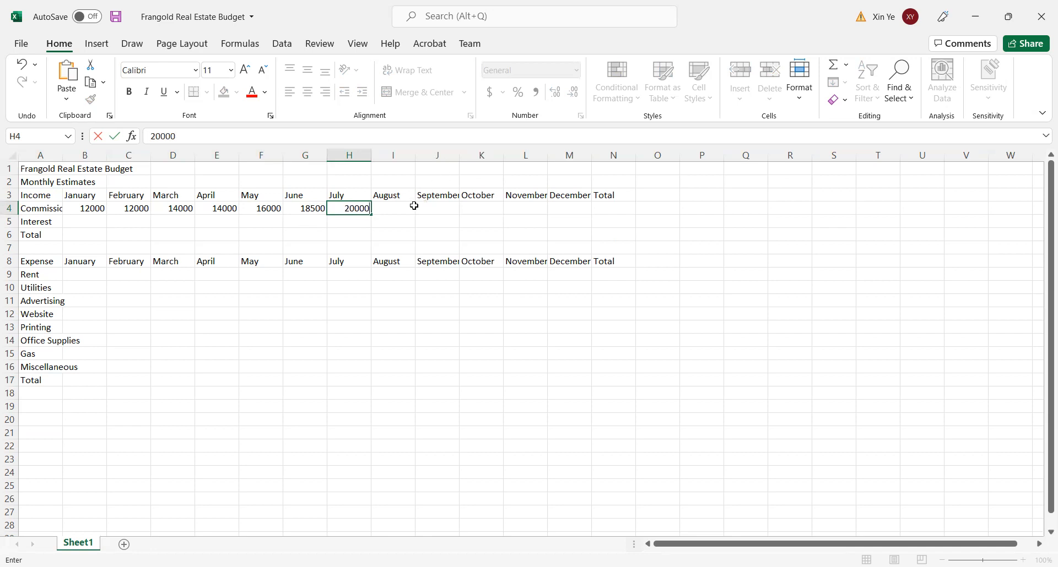
# - Enter 18500 as the Commission income for August and September, cells I4:J4
pyautogui.click(401, 208)
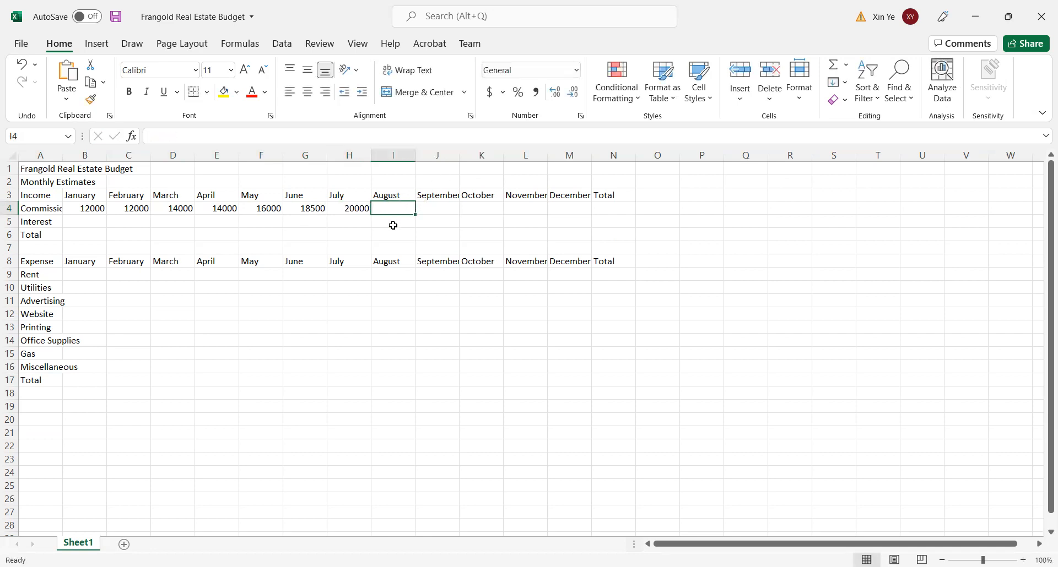
pyautogui.write('18500')
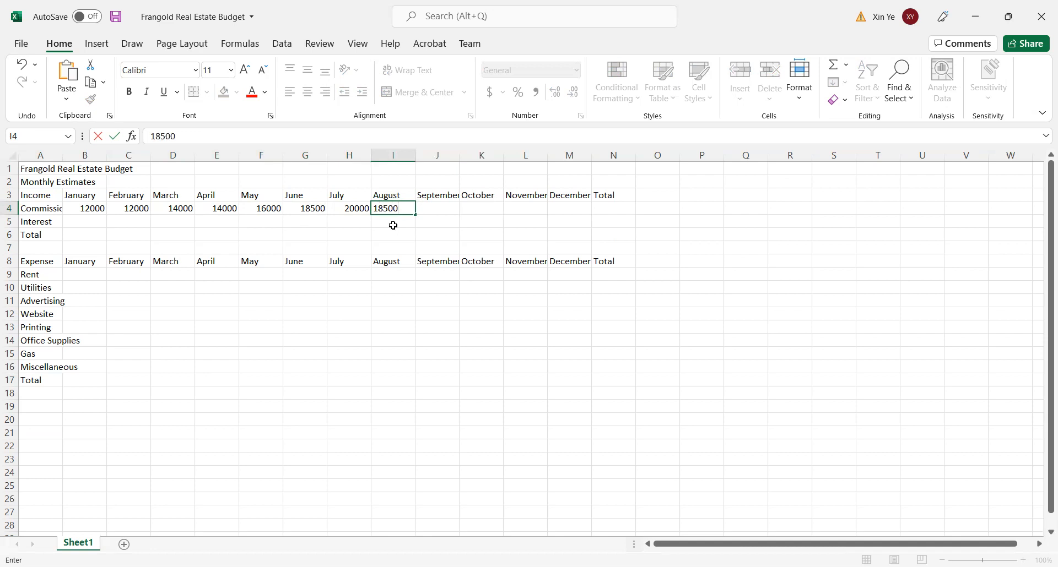
pyautogui.click(431, 209)
pyautogui.write('18500')
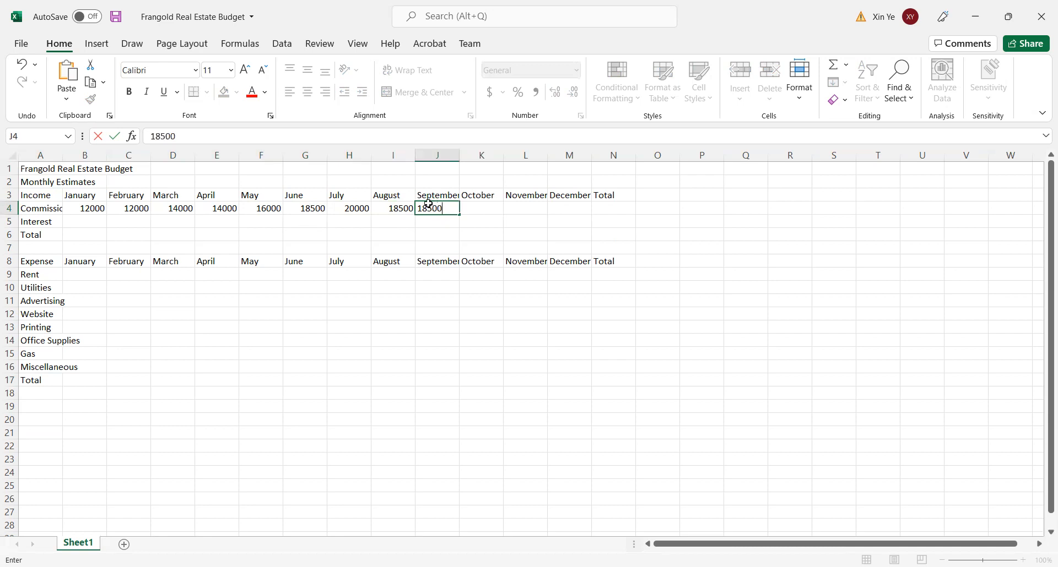
pyautogui.press('Tab')
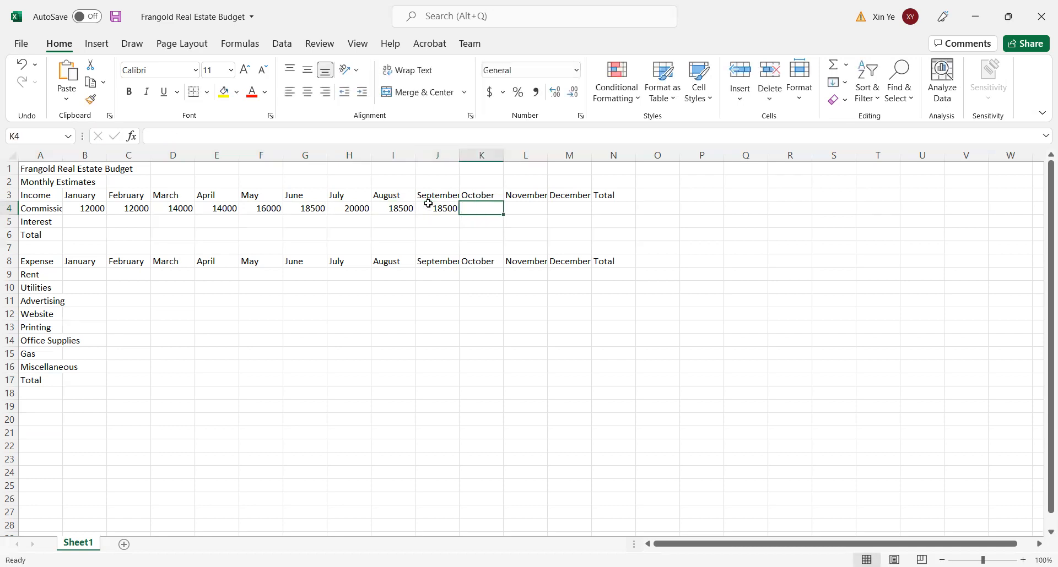
# - Enter the remaining Commission income in K4:M4: 14000 for October and November, and 16500 for December
pyautogui.write('14000')
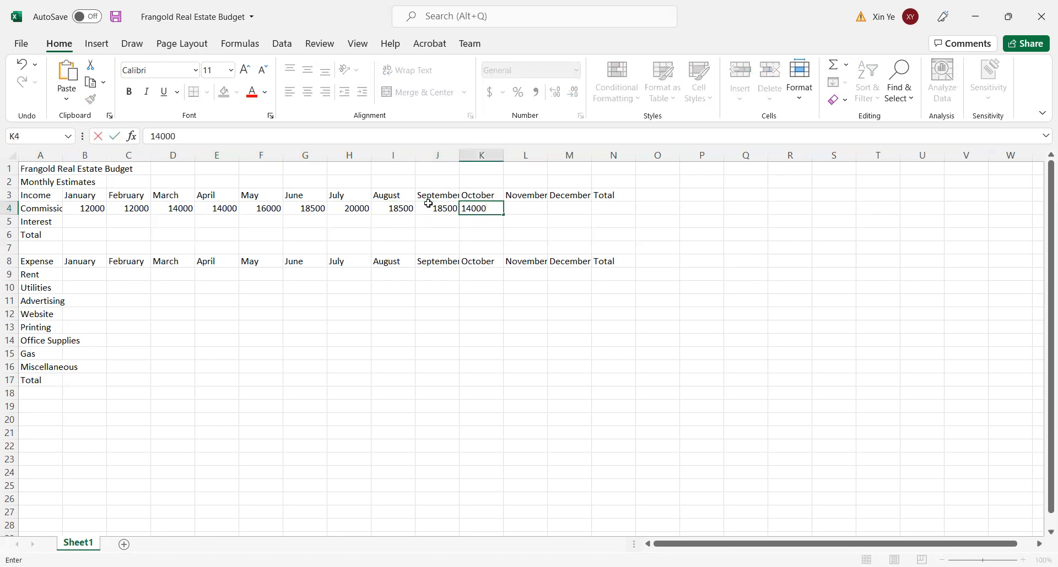
pyautogui.press('Tab')
pyautogui.write('14000')
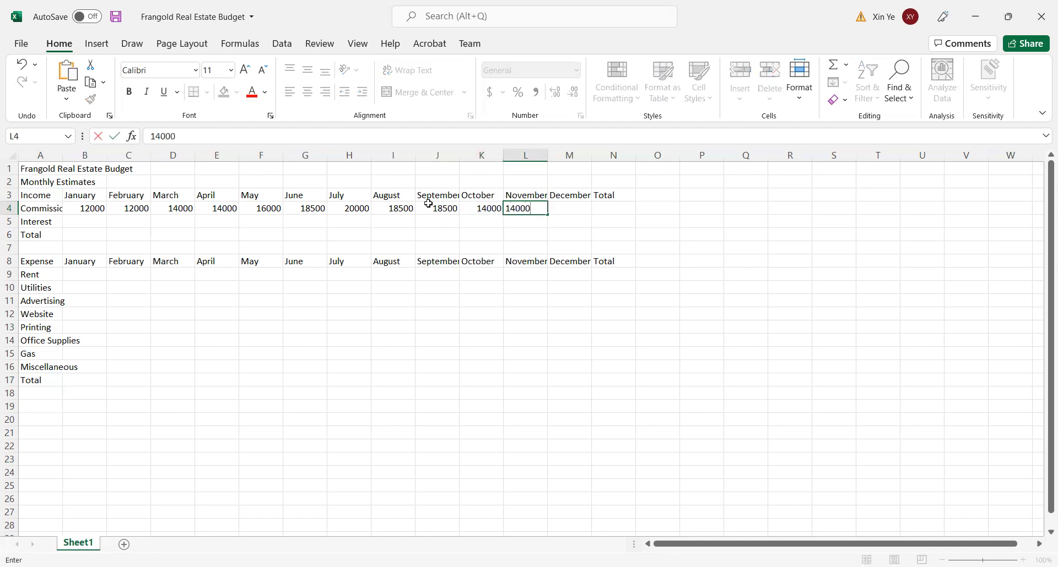
pyautogui.press('Tab')
pyautogui.write('16500')
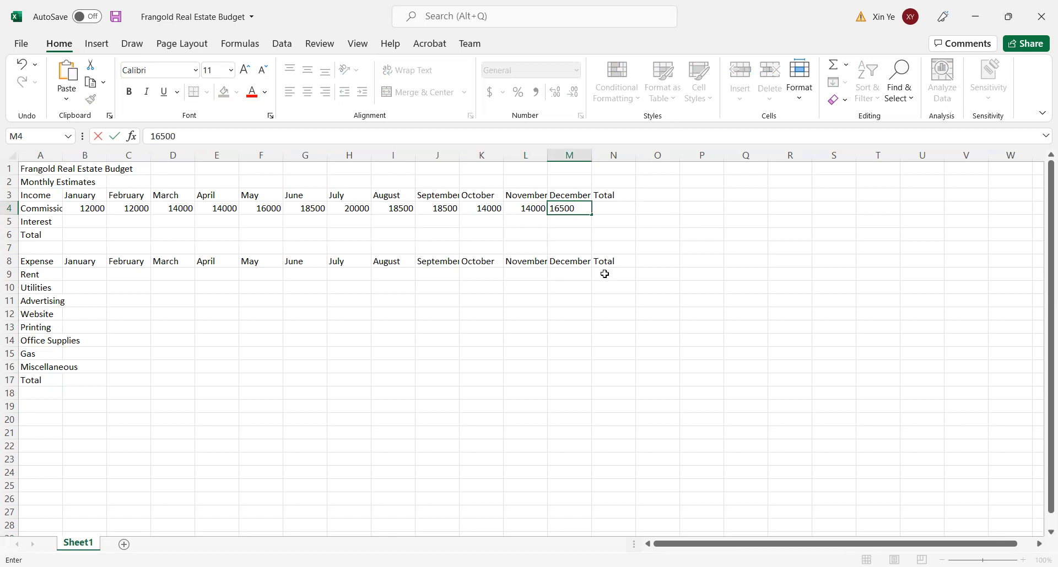
pyautogui.click(533, 236)
# - Enter 100 as the Interest income for each month from January to May, cells B5:F5
pyautogui.click(84, 223)
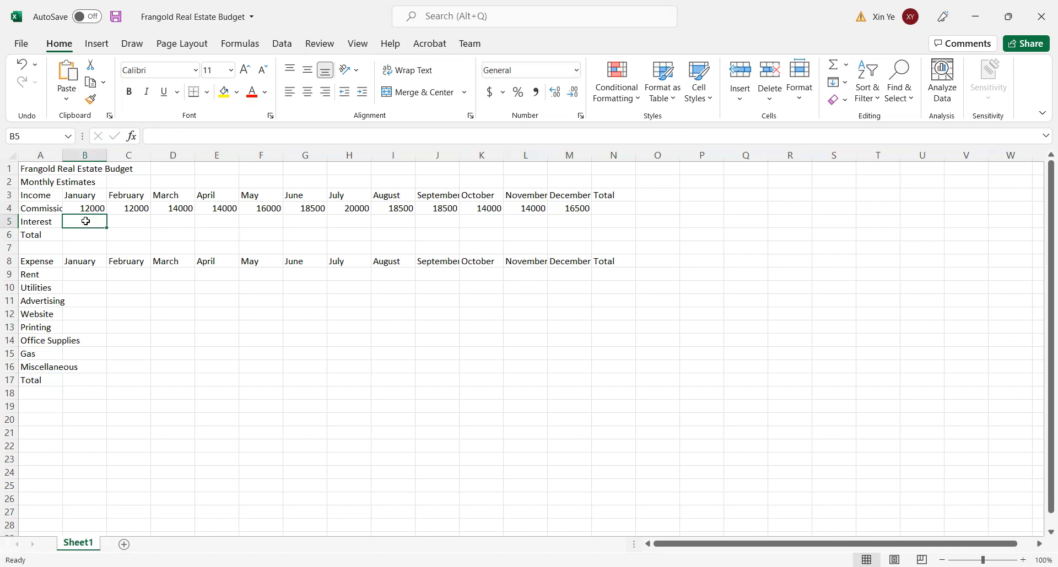
pyautogui.write('100')
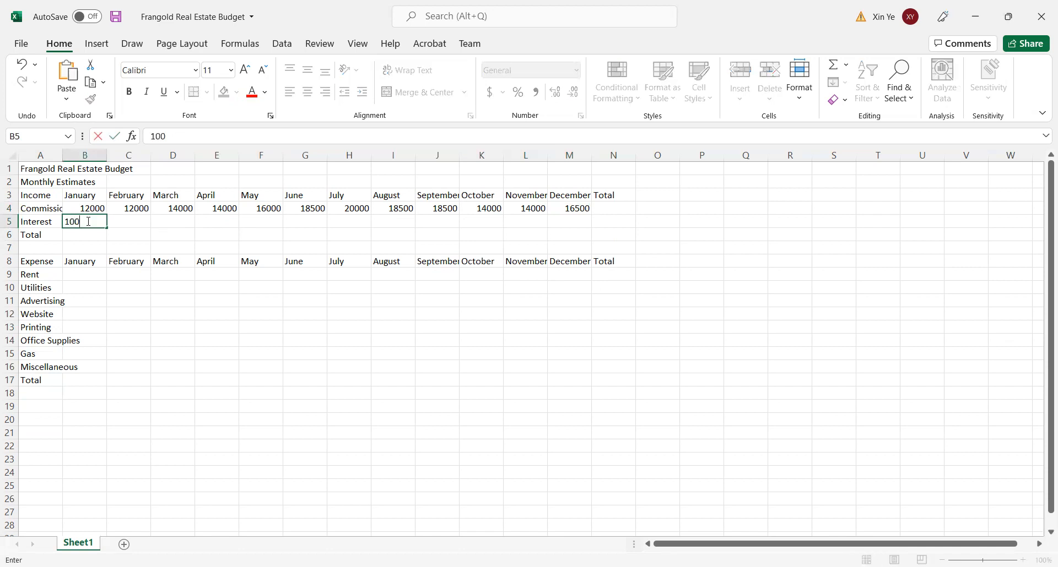
pyautogui.press('Tab')
pyautogui.write('100')
pyautogui.press('Tab')
pyautogui.write('100')
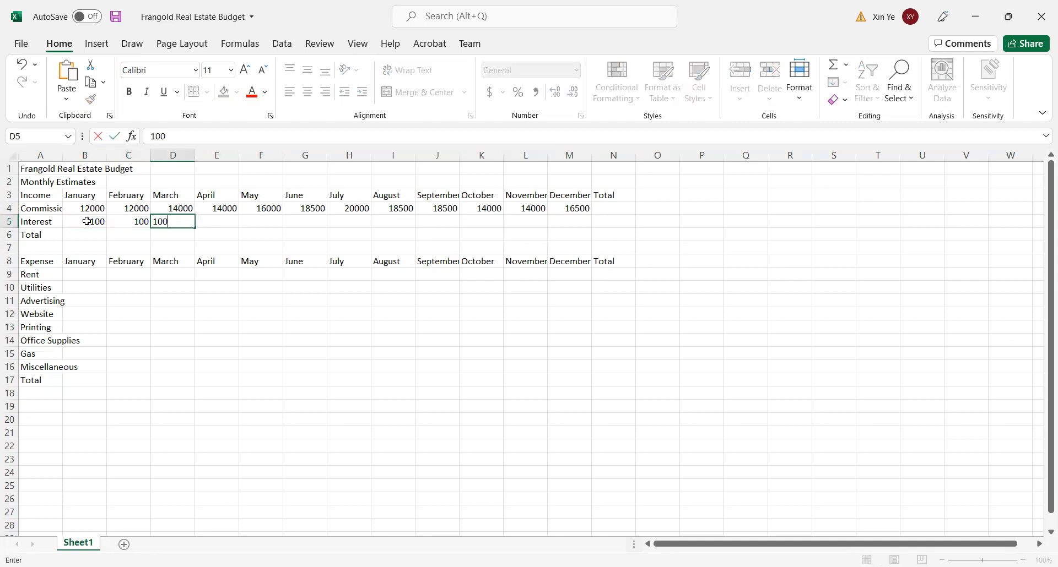
pyautogui.press('Tab')
pyautogui.write('1001')
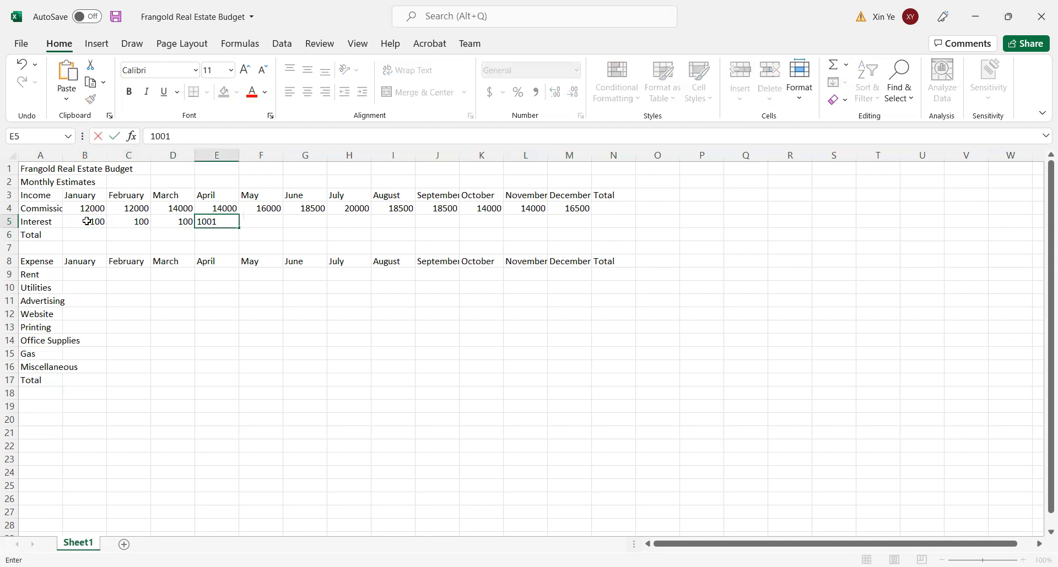
pyautogui.press('BackSpace')
pyautogui.press('Tab')
pyautogui.write('100')
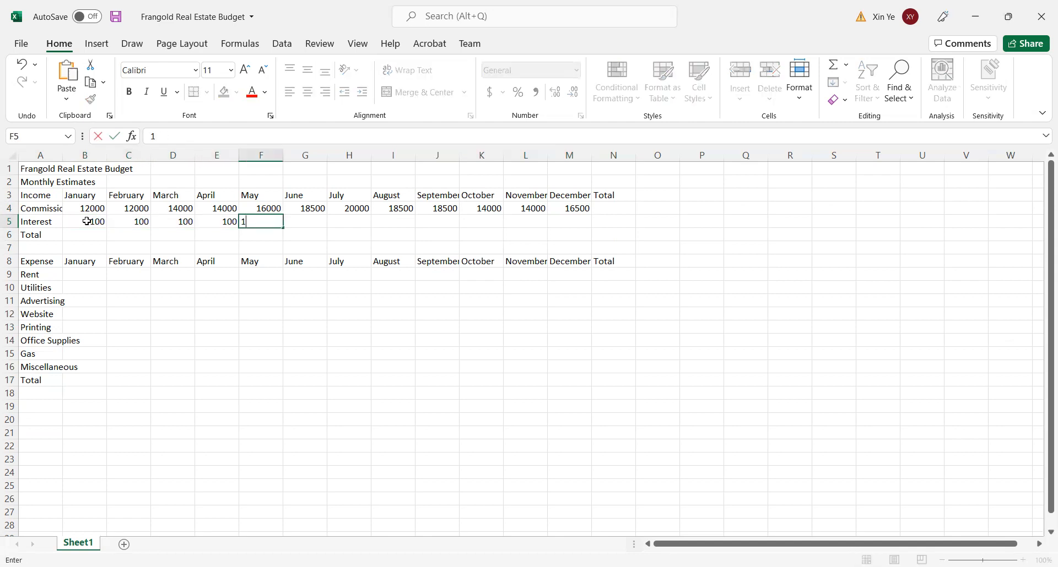
# - Enter 100 as the Interest income for June, July and August, cells G5:I5
pyautogui.press('Tab')
pyautogui.write('100')
pyautogui.press('Tab')
pyautogui.write('100')
pyautogui.press('Tab')
pyautogui.write('100')
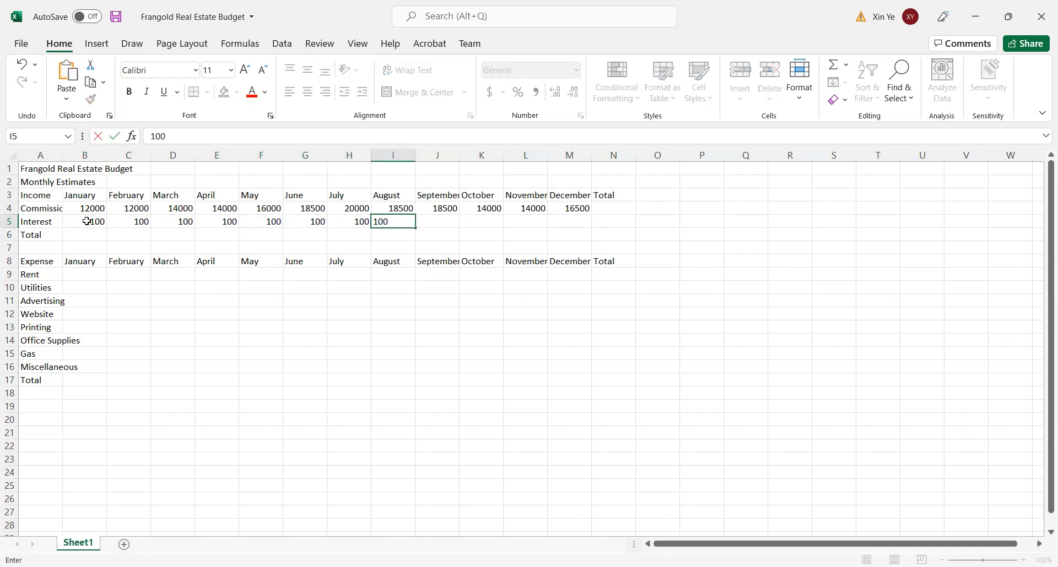
# - Complete the Interest row by entering 100 for each month from September to December, cells J5:M5
pyautogui.press('Tab')
pyautogui.write('100')
pyautogui.press('Tab')
pyautogui.write('10')
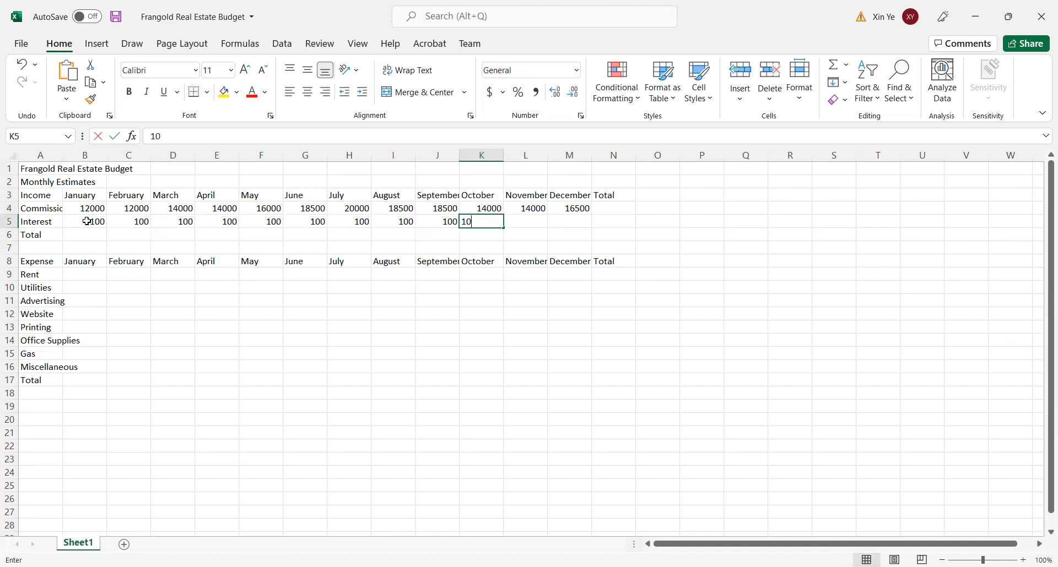
pyautogui.write('0')
pyautogui.press('Tab')
pyautogui.write('100')
pyautogui.press('Tab')
pyautogui.write('100')
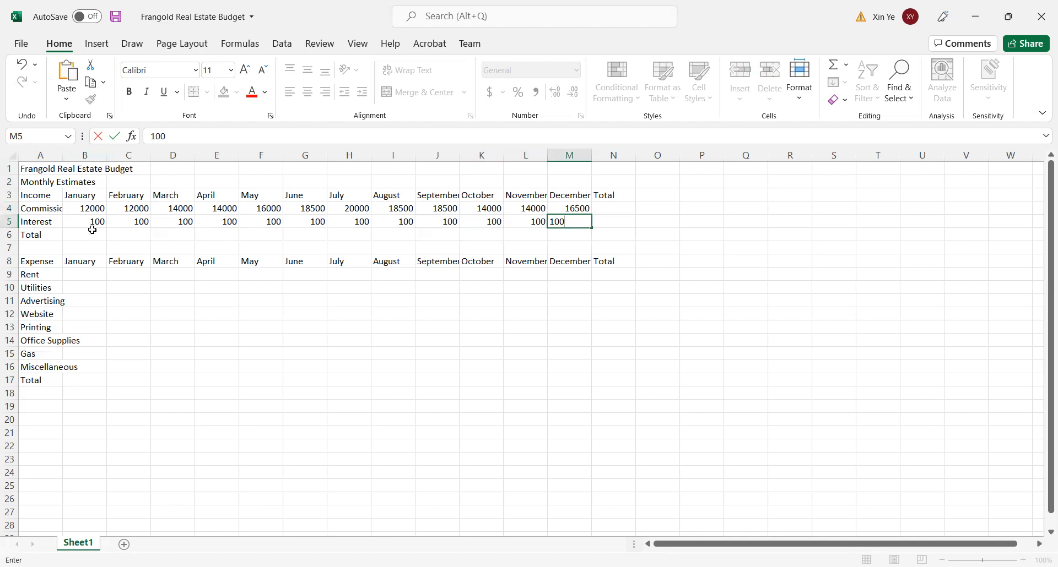
# - Enter 1500 as the Rent expense for January, February and March, cells B9:D9
pyautogui.click(83, 277)
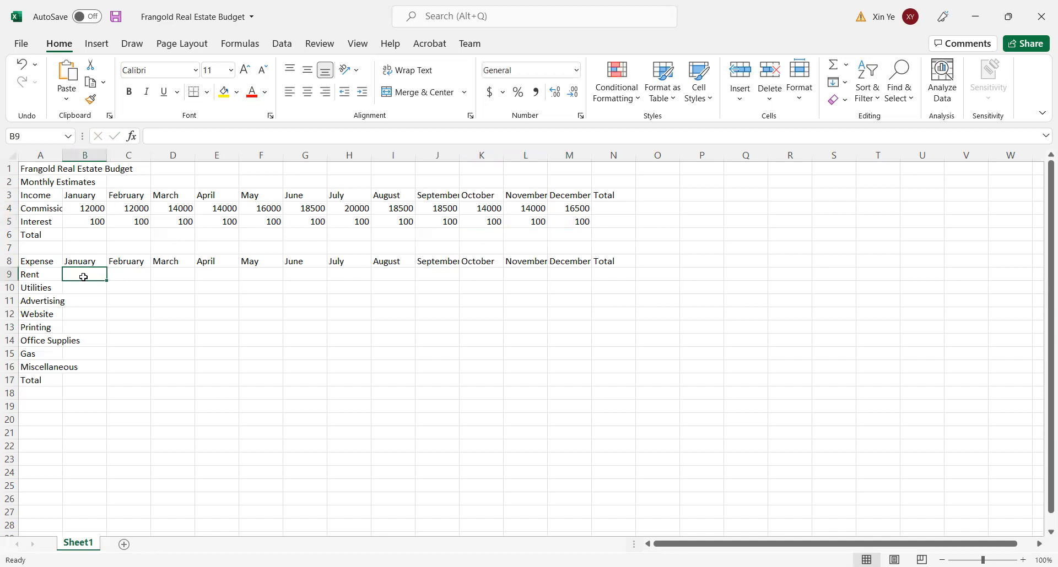
pyautogui.write('1500')
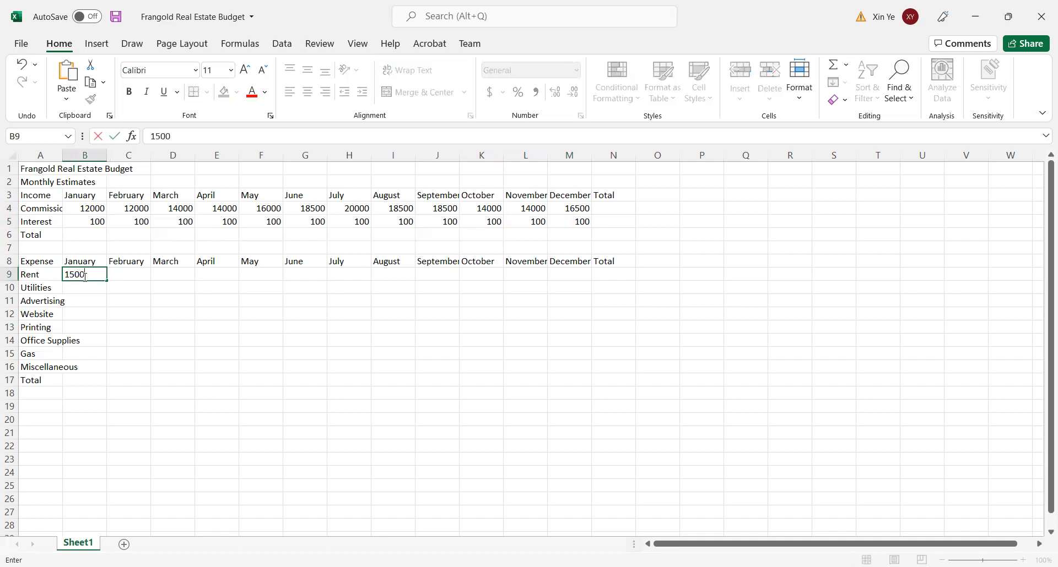
pyautogui.press('Tab')
pyautogui.write('1500')
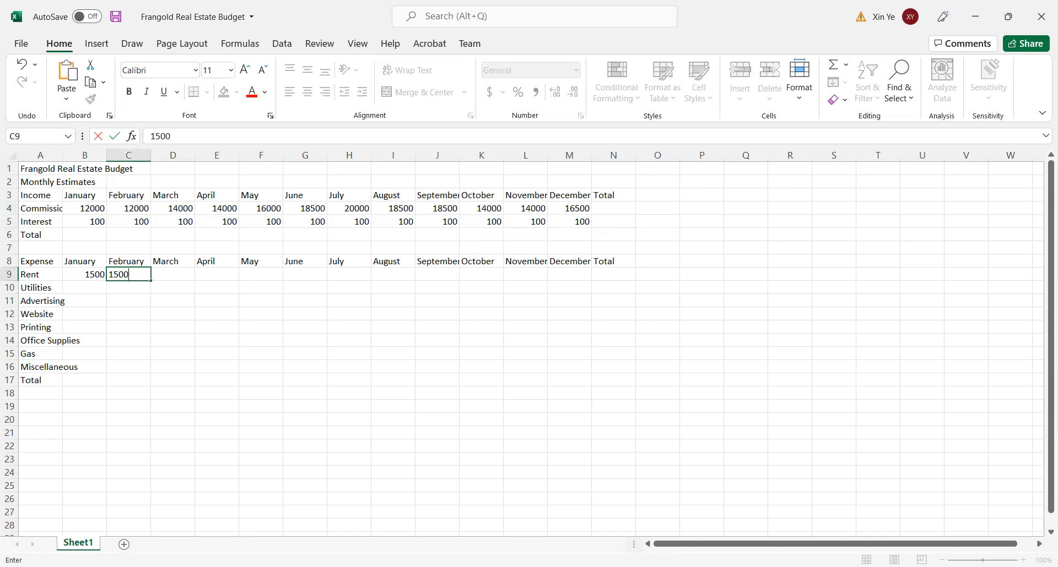
pyautogui.press('Tab')
# - Enter 1500 as the Rent expense for April, May and June, cells E9:G9
pyautogui.write('1500')
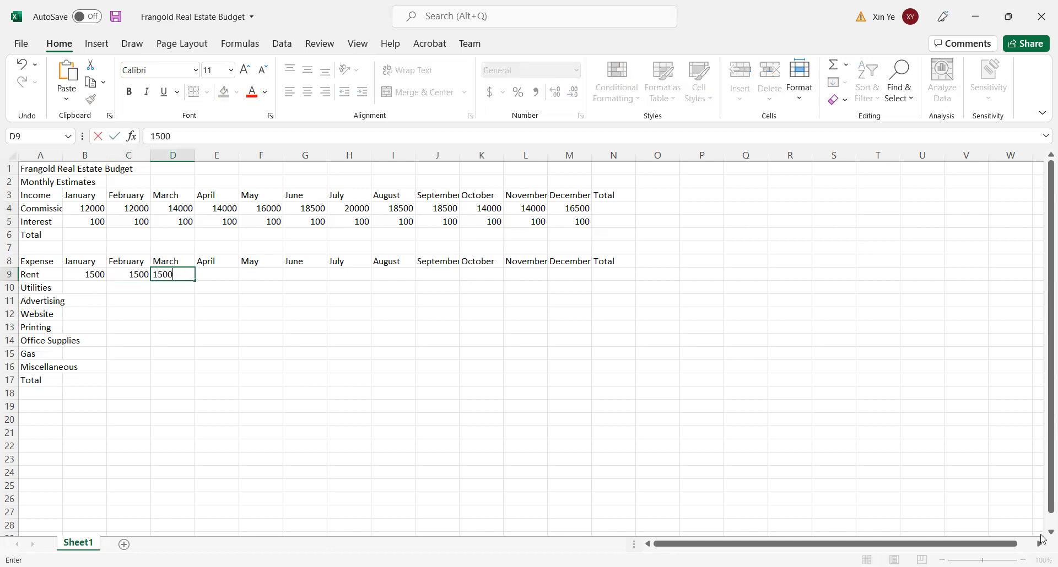
pyautogui.press('Tab')
pyautogui.write('1500')
pyautogui.press('Tab')
pyautogui.write('1500')
pyautogui.press('Tab')
# - Enter 1500 as the Rent expense for July and August, cells H9:I9
pyautogui.write('1500')
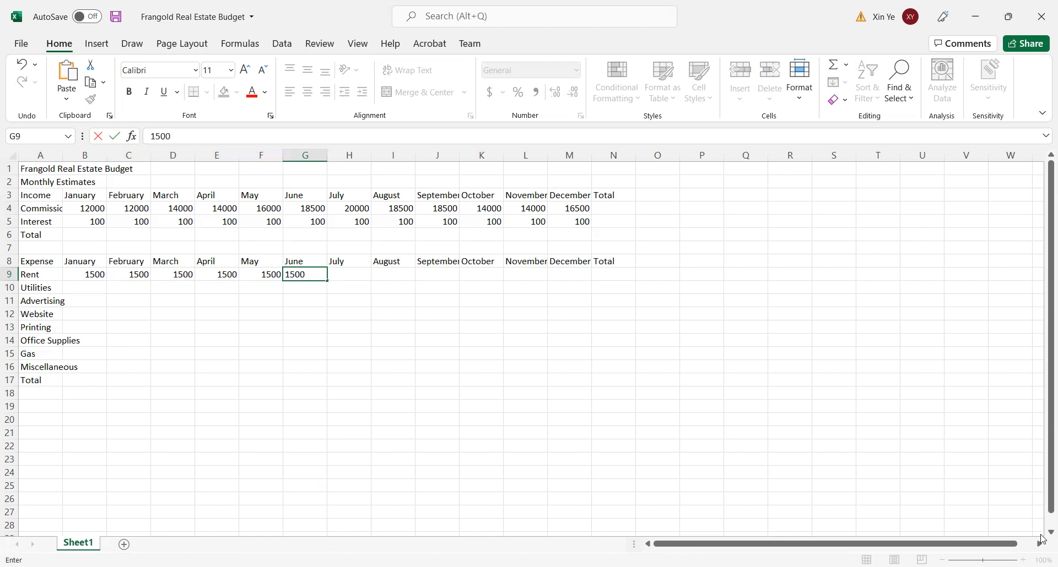
pyautogui.press('Tab')
pyautogui.write('1500')
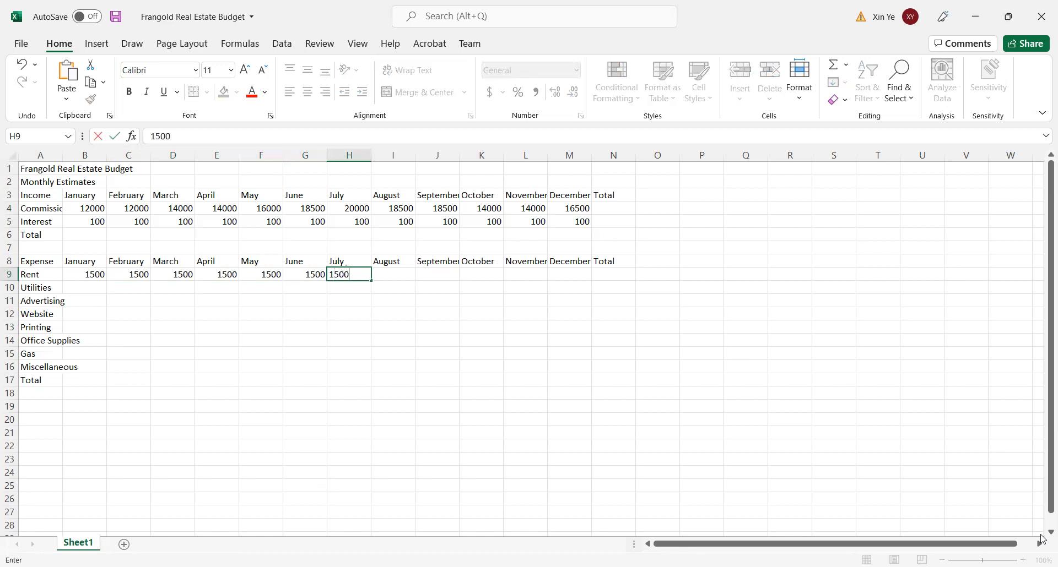
pyautogui.press('Tab')
pyautogui.write('1')
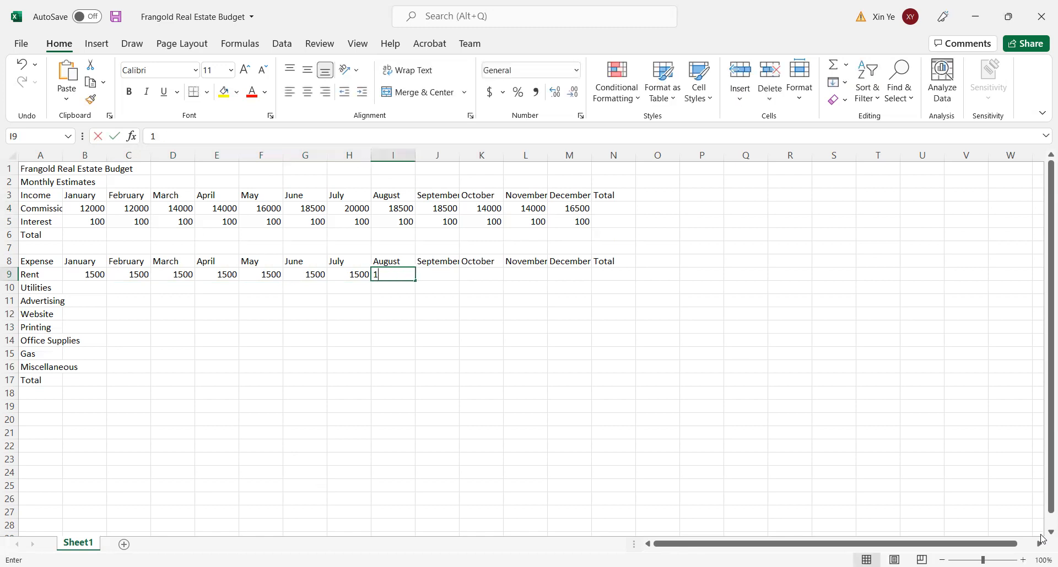
pyautogui.write('500')
pyautogui.press('Tab')
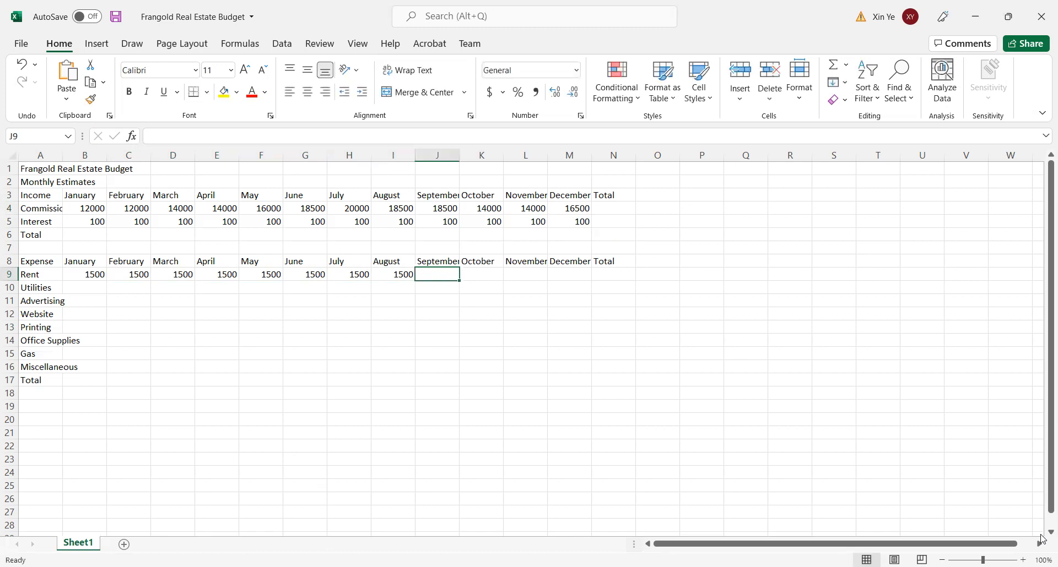
# - Complete the Rent row by entering 1500 for each month from September to December, cells J9:M9
pyautogui.write('1500')
pyautogui.press('Tab')
pyautogui.write('1')
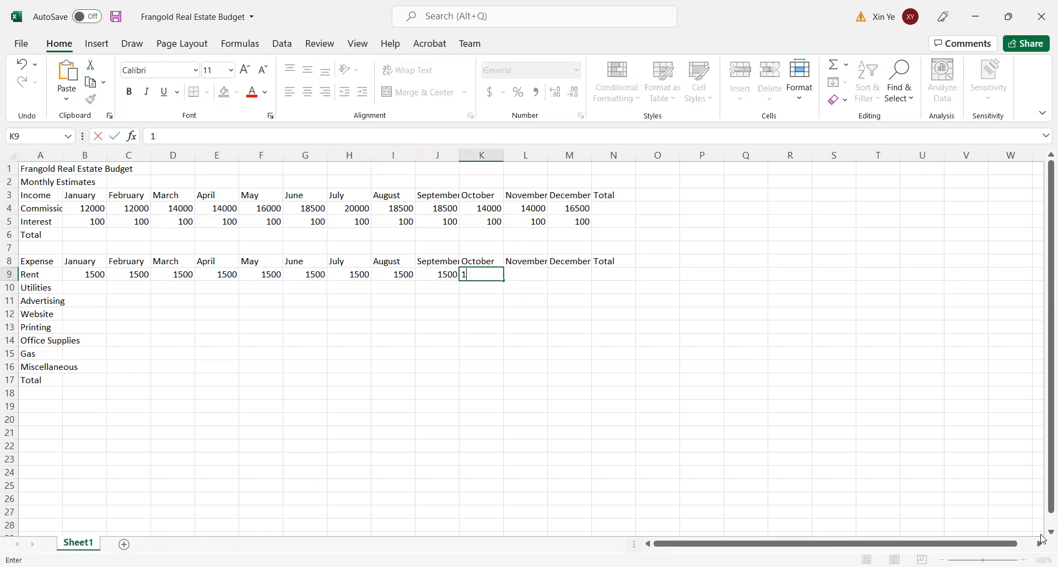
pyautogui.write('500')
pyautogui.press('Tab')
pyautogui.write('1500')
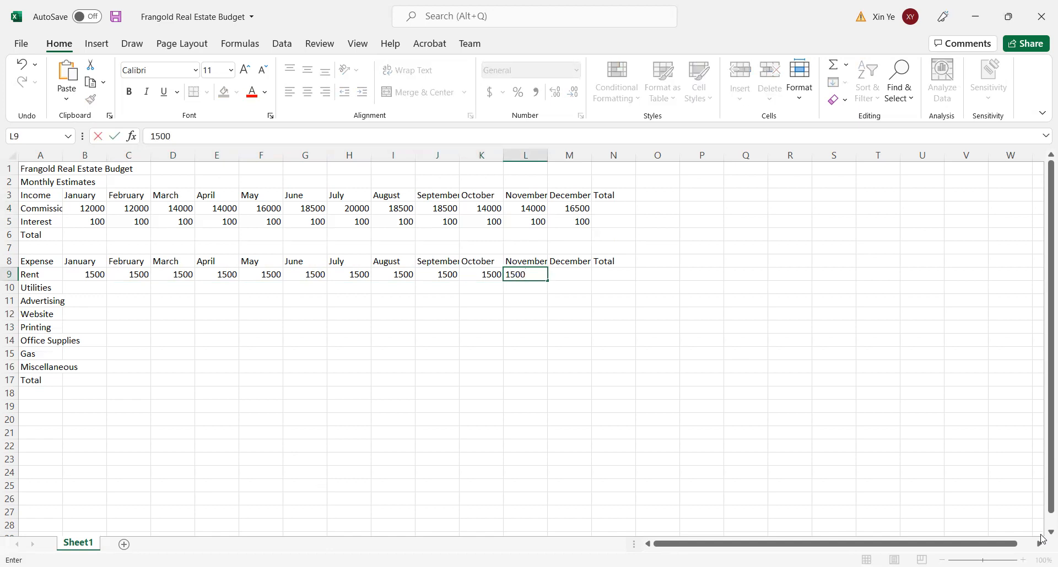
pyautogui.press('Tab')
pyautogui.write('1500')
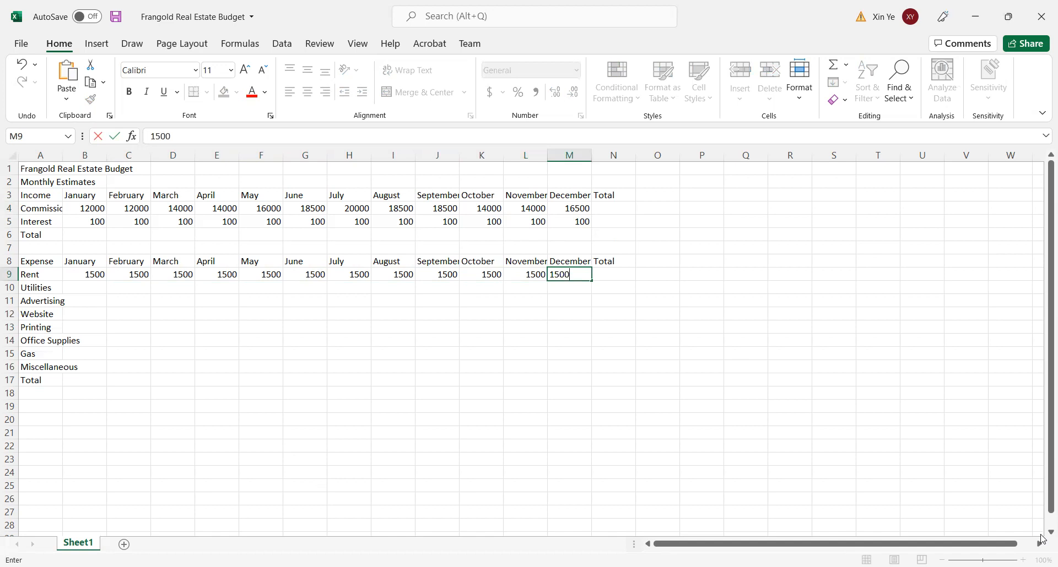
# - Enter 325 as the Utilities expense for January and February, cells B10:C10
pyautogui.click(83, 288)
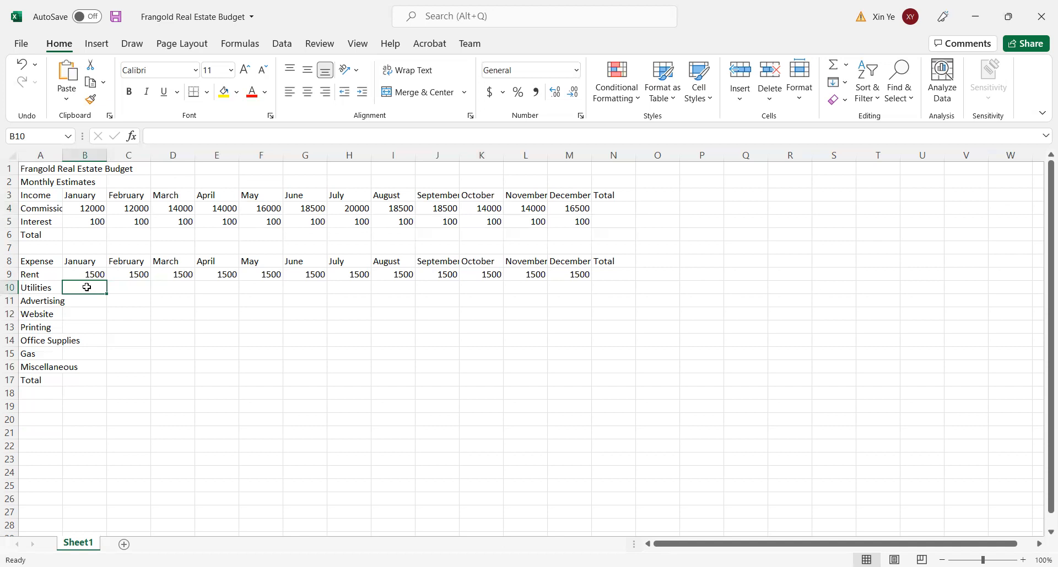
pyautogui.write('325')
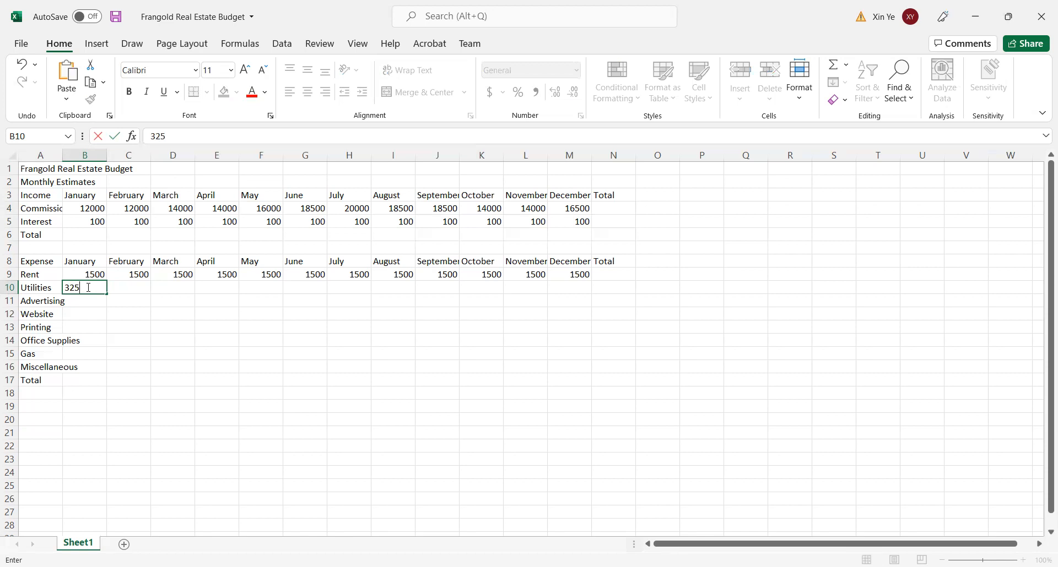
pyautogui.press('Tab')
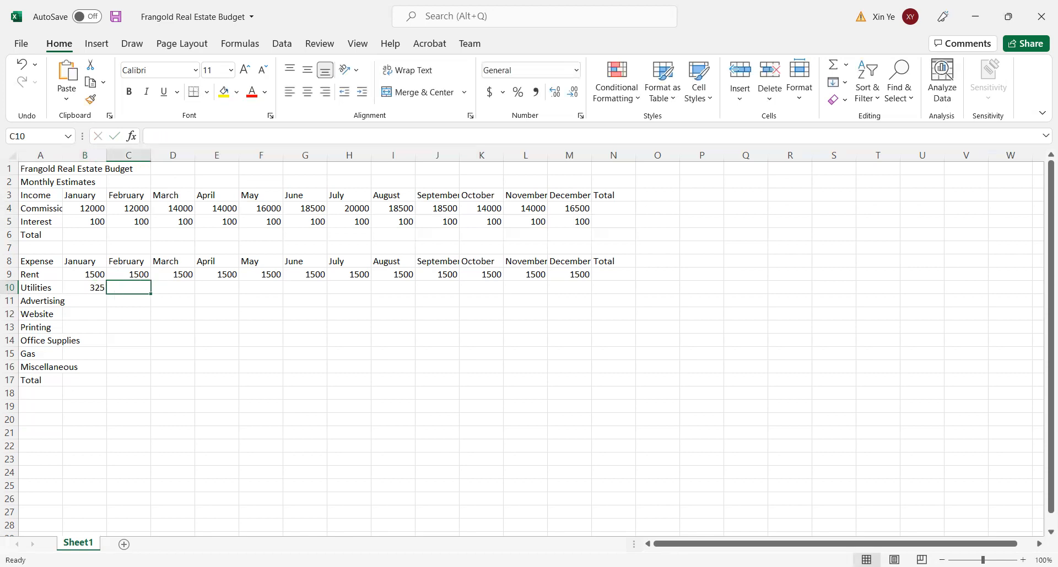
pyautogui.write('325')
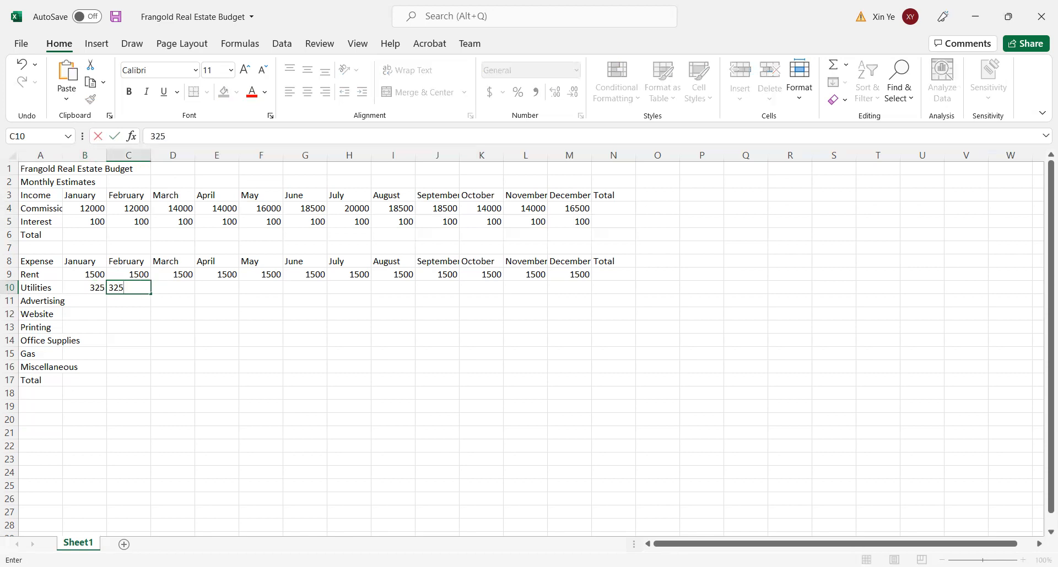
# - Enter 325 as the Utilities expense for March and April, cells D10:E10
pyautogui.press('Tab')
pyautogui.write('324')
pyautogui.write('5')
pyautogui.press('BackSpace')
pyautogui.press('BackSpace')
pyautogui.write('5')
pyautogui.press('Tab')
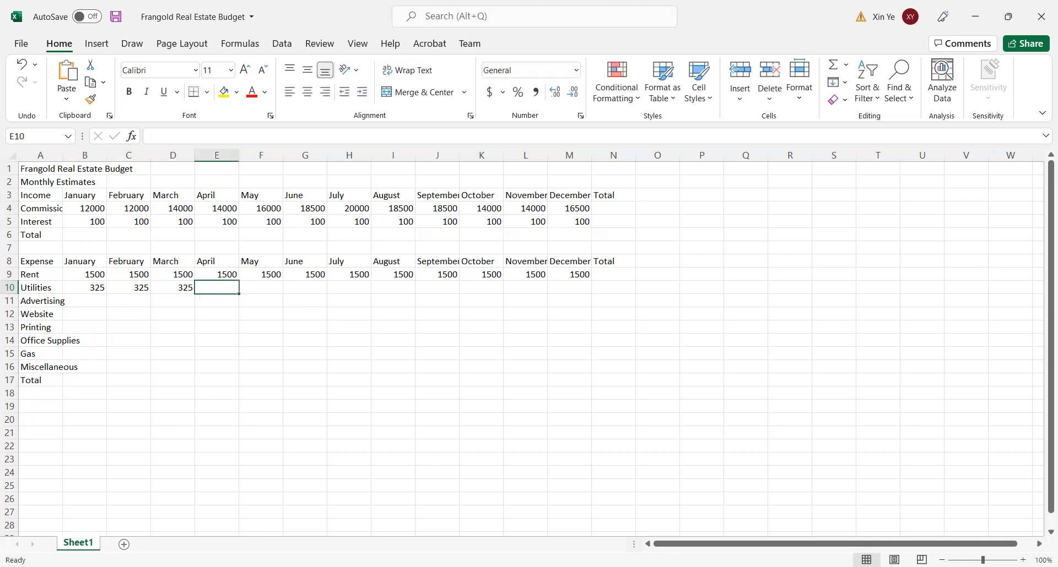
pyautogui.write('325')
pyautogui.press('Tab')
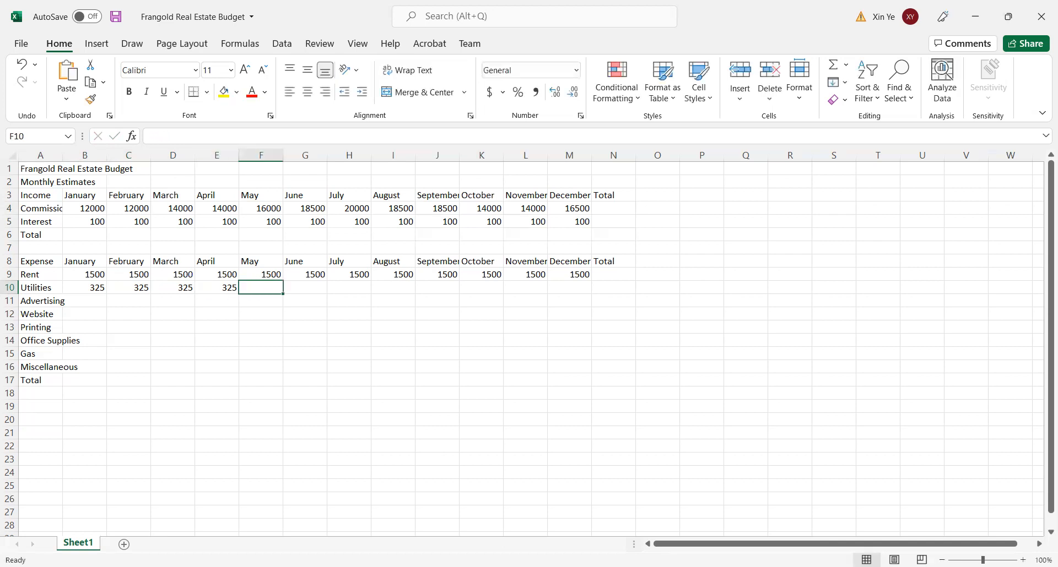
# - Enter 325 as the Utilities expense for May, June and July, cells F10:H10
pyautogui.write('324')
pyautogui.press('BackSpace')
pyautogui.write('5')
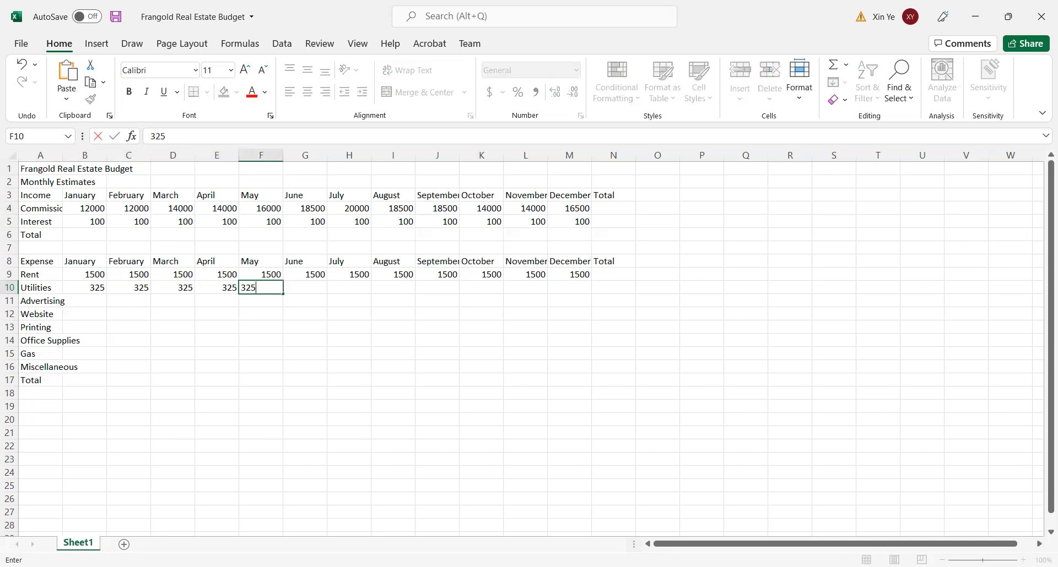
pyautogui.press('Tab')
pyautogui.write('325')
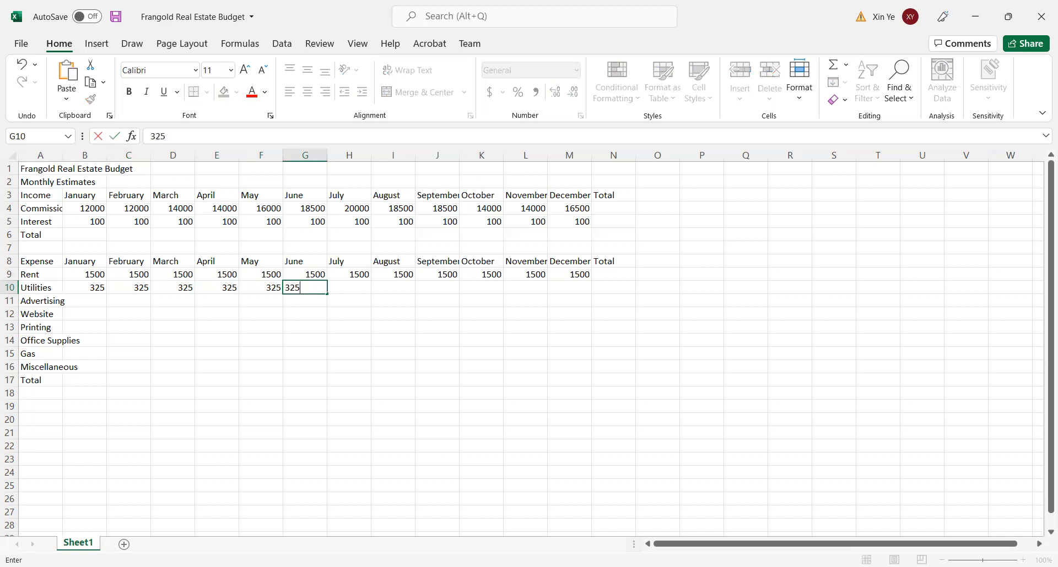
pyautogui.press('Tab')
pyautogui.write('325')
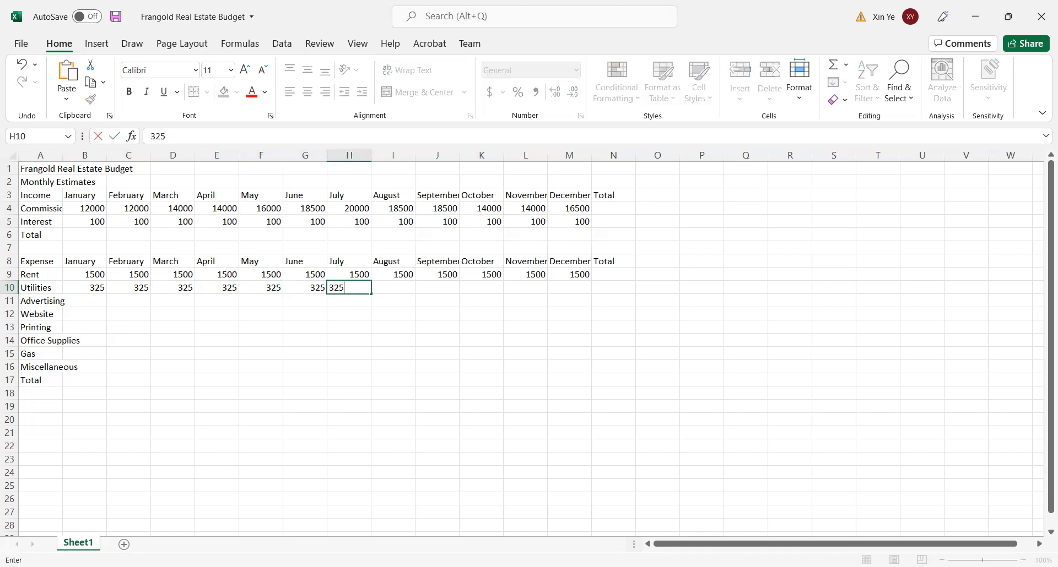
# - Complete the Utilities row by entering 325 for each month from August to December, cells I10:M10
pyautogui.press('Tab')
pyautogui.write('325')
pyautogui.press('Tab')
pyautogui.write('325')
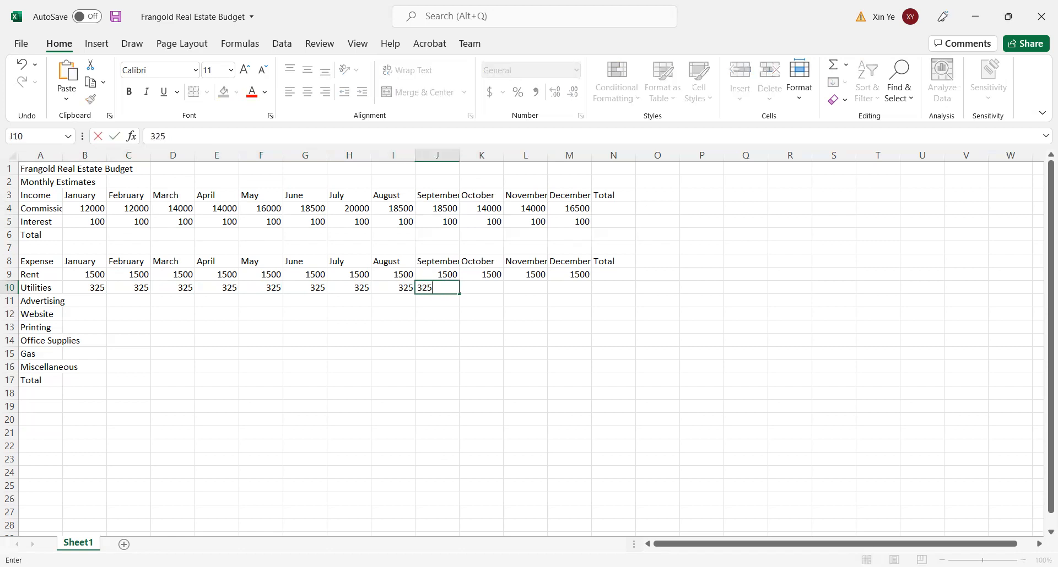
pyautogui.press('Tab')
pyautogui.write('325')
pyautogui.press('Tab')
pyautogui.write('325')
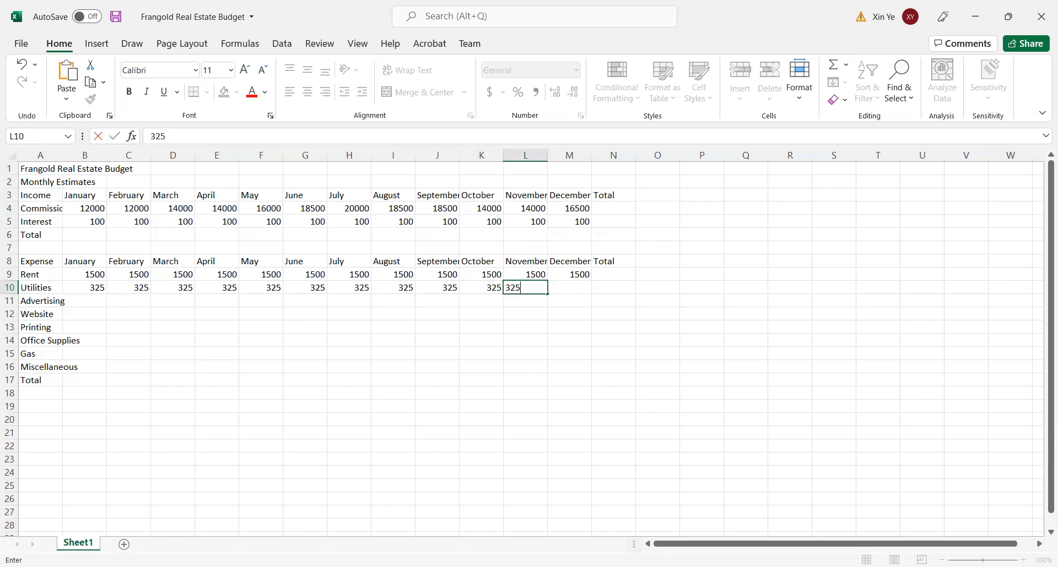
pyautogui.press('Tab')
pyautogui.write('325')
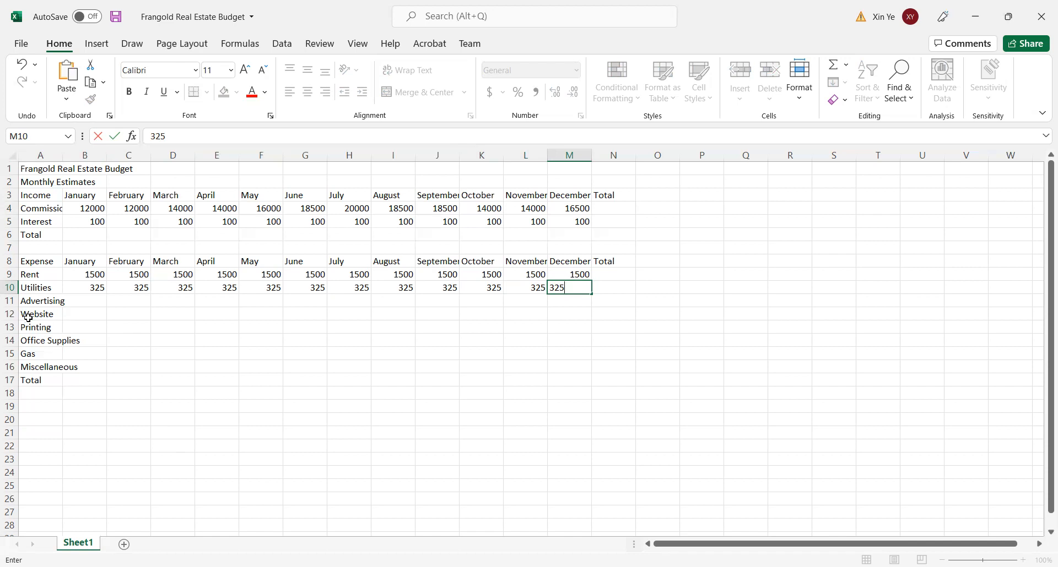
# - Enter 400 as the Advertising expense for each month from January to April, cells B11:E11
pyautogui.click(98, 300)
pyautogui.write('400')
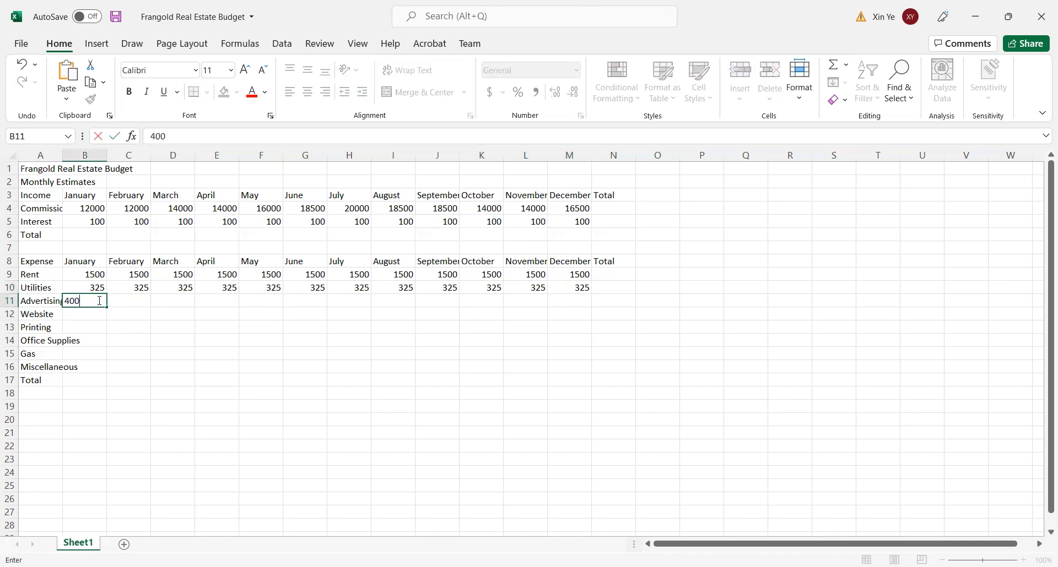
pyautogui.press('Tab')
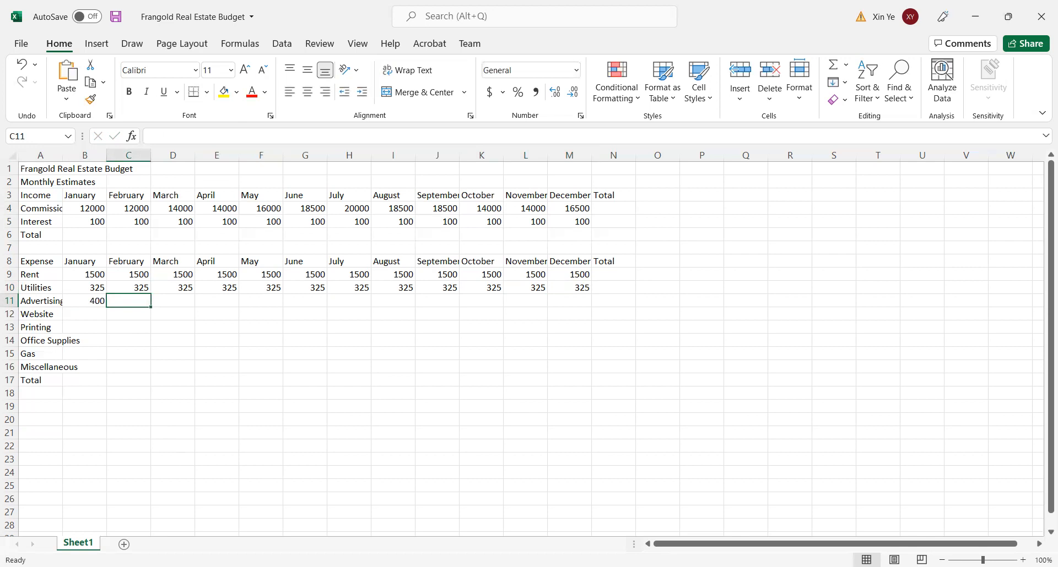
pyautogui.write('400')
pyautogui.press('Tab')
pyautogui.write('400')
pyautogui.press('Tab')
pyautogui.write('400')
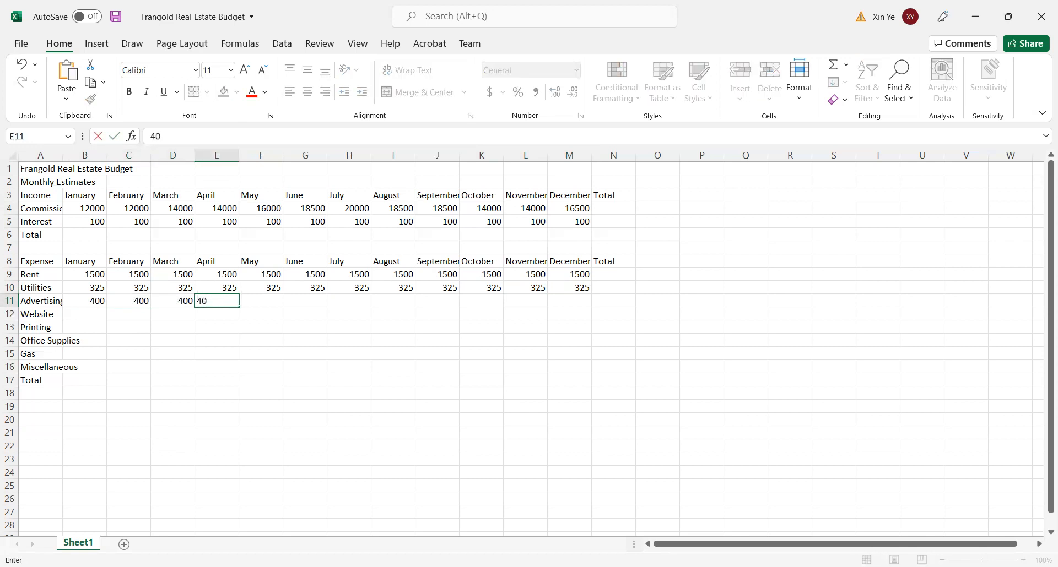
# - Enter 400 as the Advertising expense for each month from May to August, cells F11:I11
pyautogui.press('Tab')
pyautogui.write('0')
pyautogui.press('Tab')
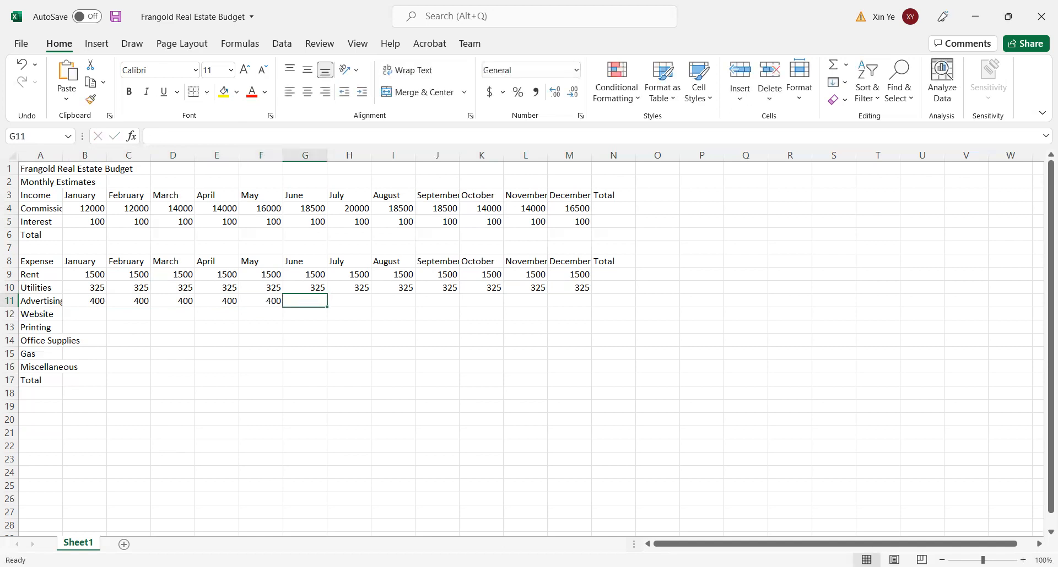
pyautogui.write('400')
pyautogui.press('Tab')
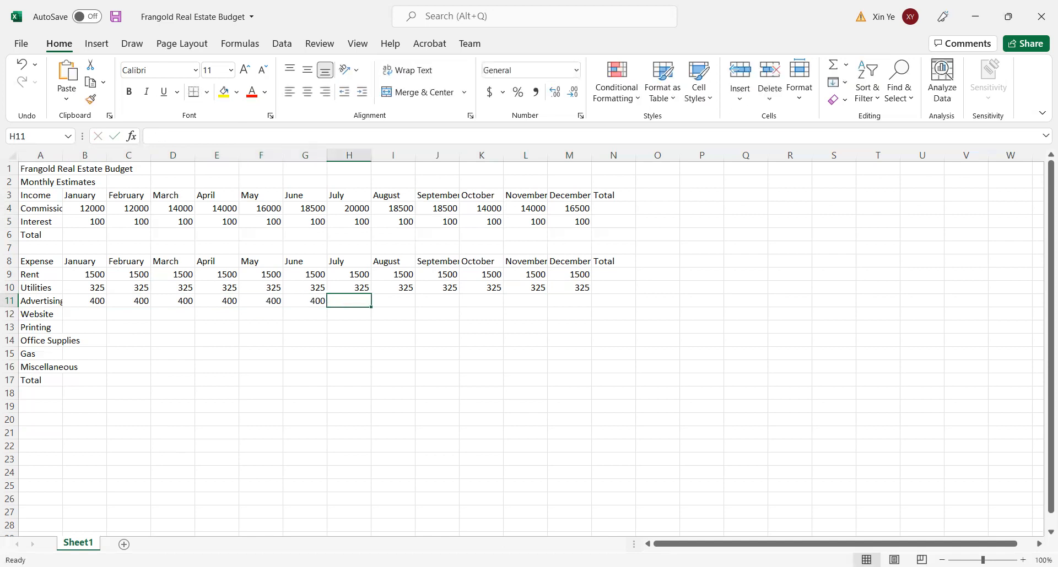
pyautogui.write('400')
pyautogui.press('Tab')
pyautogui.write('400')
pyautogui.press('Tab')
pyautogui.write('5400')
pyautogui.press('Tab')
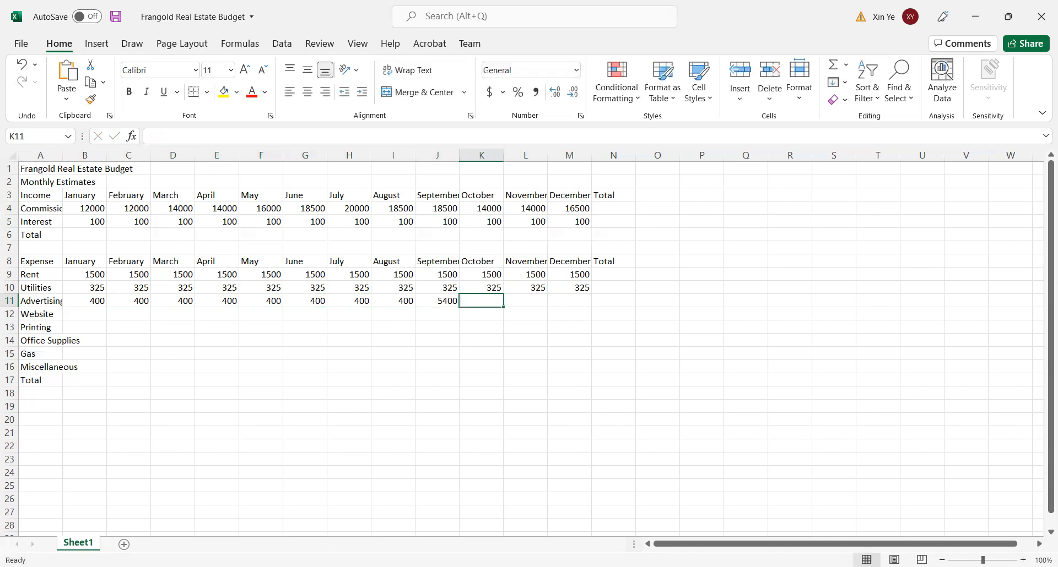
# - Complete the Advertising row by entering 400 for each month from September to December, cells J11:M11
pyautogui.click(433, 301)
pyautogui.write('400')
pyautogui.press('Tab')
pyautogui.write('400')
pyautogui.press('Tab')
pyautogui.write('400')
pyautogui.press('Tab')
pyautogui.write('400')
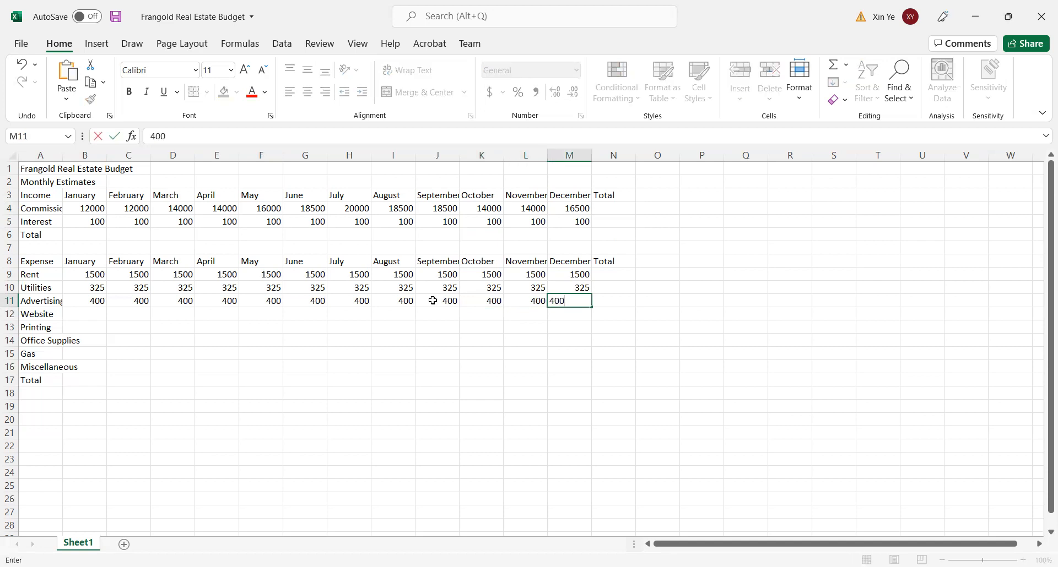
# - Enter 0 as the Website expense for each month from January to June, cells B12:G12
pyautogui.click(95, 312)
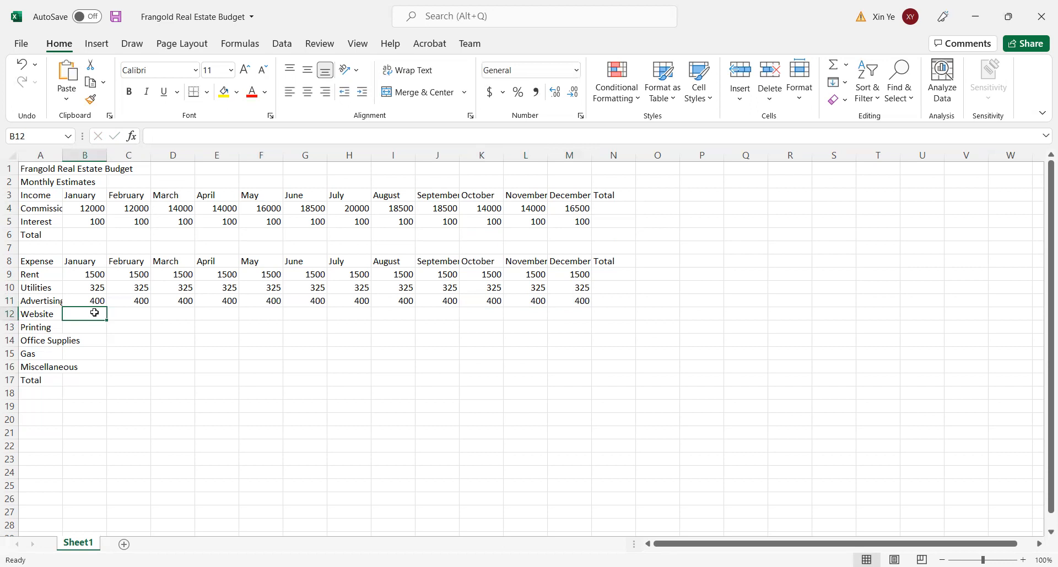
pyautogui.write('0')
pyautogui.press('Tab')
pyautogui.write('0')
pyautogui.press('Tab')
pyautogui.write('0')
pyautogui.press('Tab')
pyautogui.write('0')
pyautogui.press('Tab')
pyautogui.write('0')
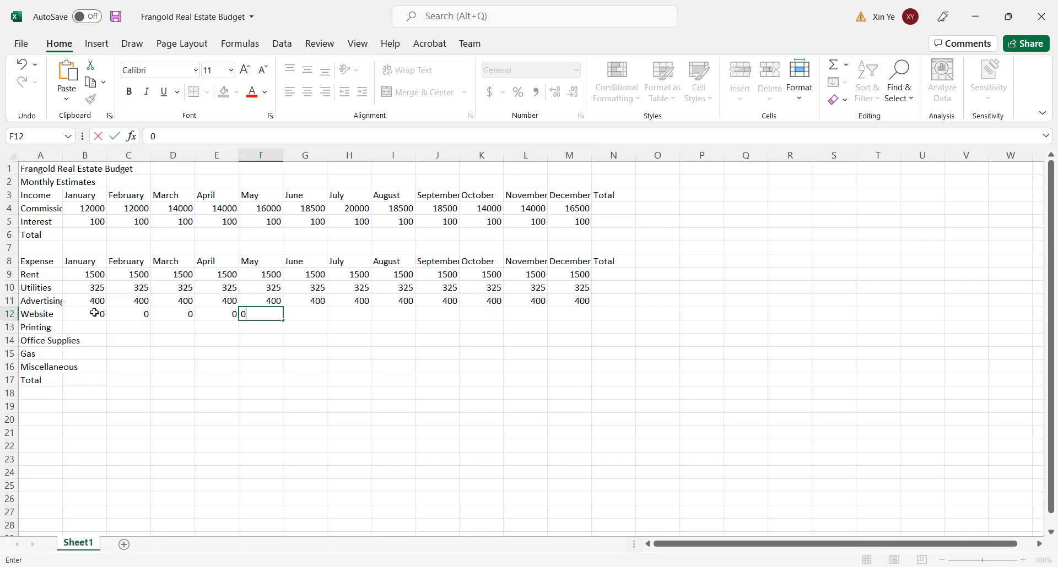
pyautogui.press('Tab')
pyautogui.write('0')
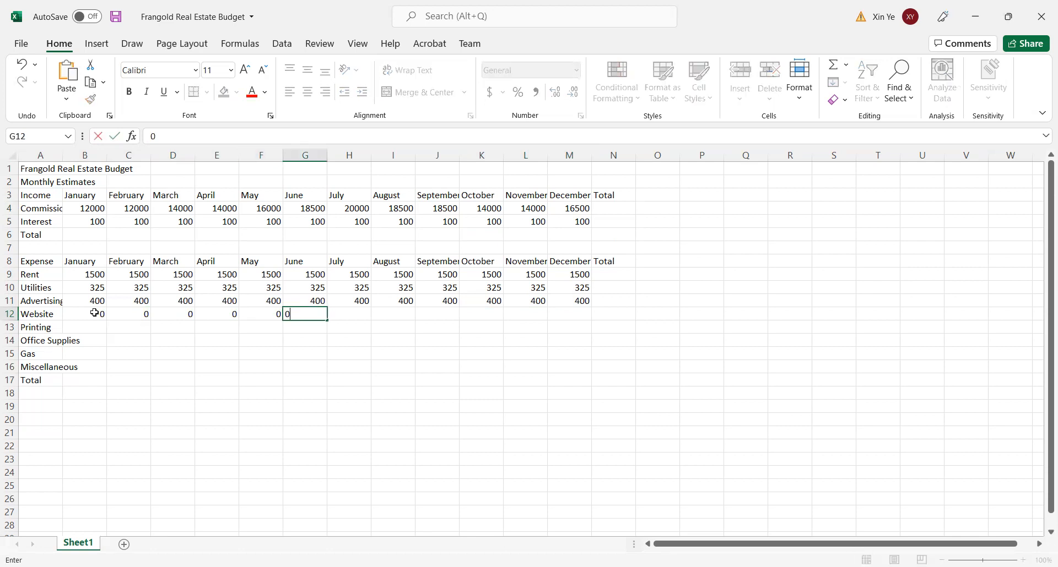
# - Enter 500 as the Website expense for July in H12, and 0 for August to December in I12:M12
pyautogui.press('Tab')
pyautogui.write('500')
pyautogui.press('Tab')
pyautogui.write('0')
pyautogui.press('Tab')
pyautogui.write('0')
pyautogui.press('Tab')
pyautogui.write('0')
pyautogui.press('Tab')
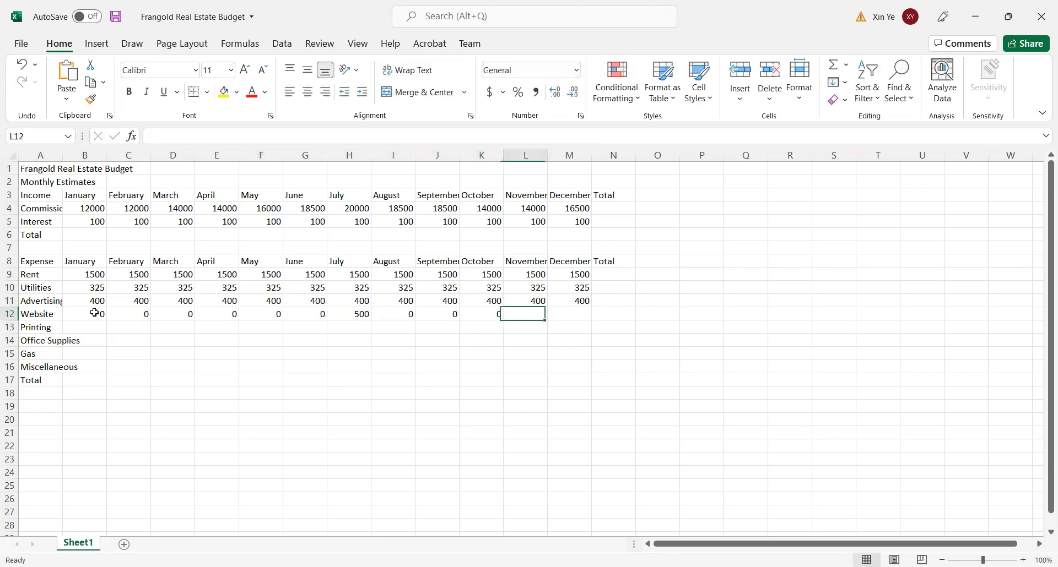
pyautogui.write('0')
pyautogui.press('Tab')
pyautogui.write('0')
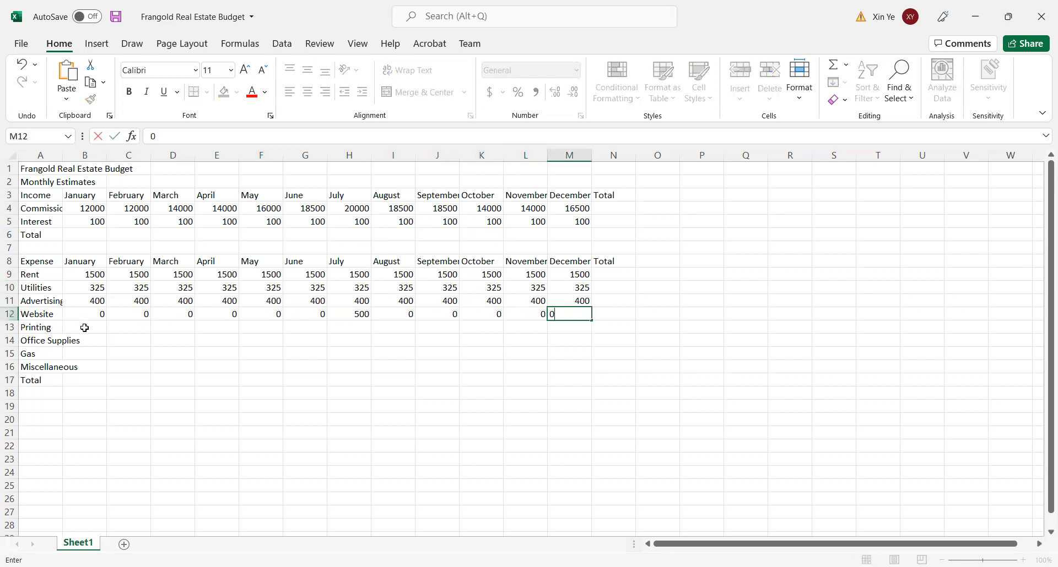
# - Enter 200 as the Printing expense for each month from January to April, cells B13:E13
pyautogui.click(84, 328)
pyautogui.write('200')
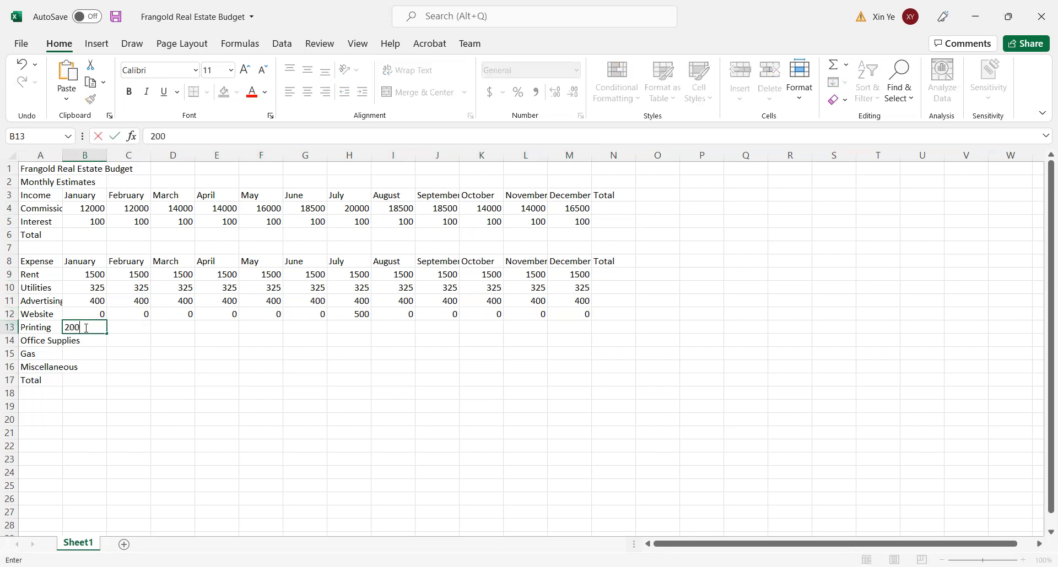
pyautogui.press('Tab')
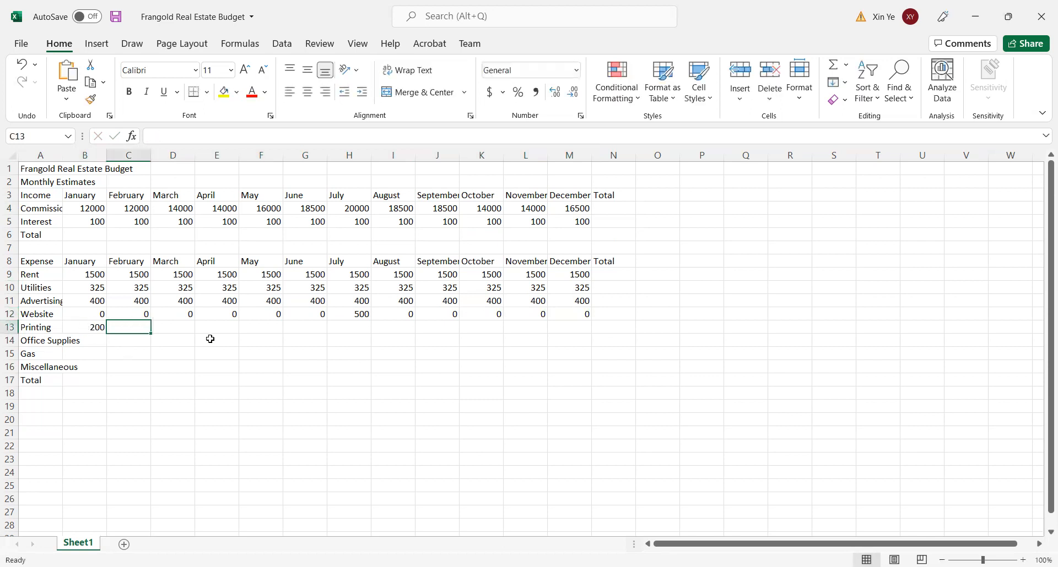
pyautogui.write('200')
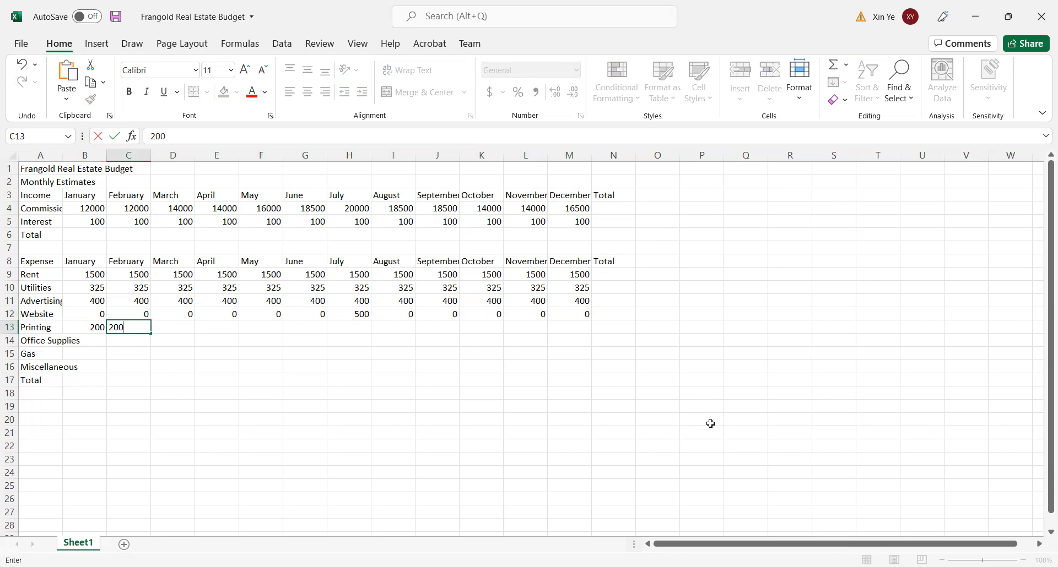
pyautogui.press('Tab')
pyautogui.write('200')
pyautogui.press('Tab')
pyautogui.write('200')
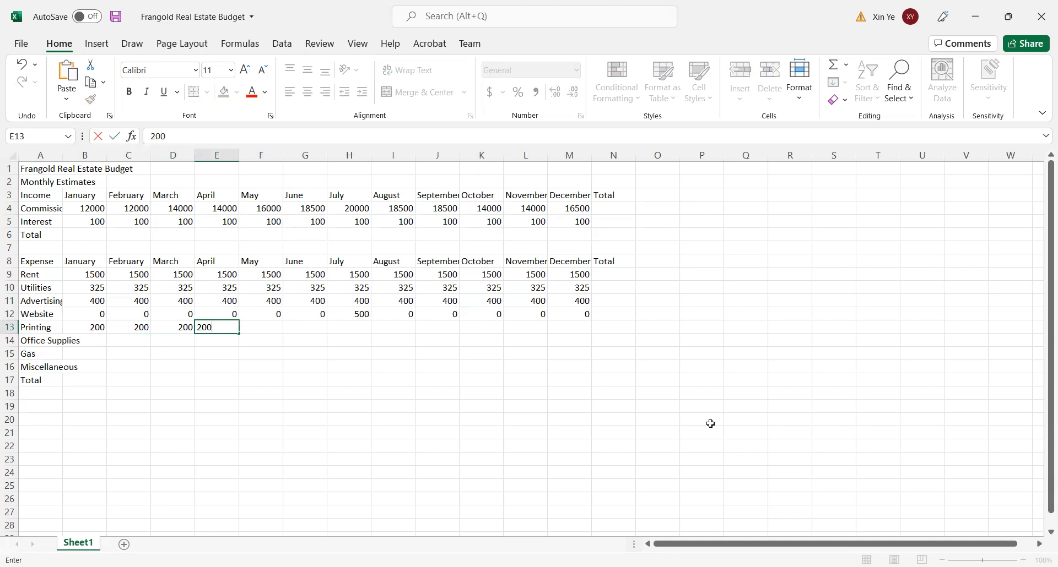
# - Enter 200 as the Printing expense for each month from May to July, cells F13:H13
pyautogui.press('Tab')
pyautogui.write('200')
pyautogui.press('Tab')
pyautogui.write('200')
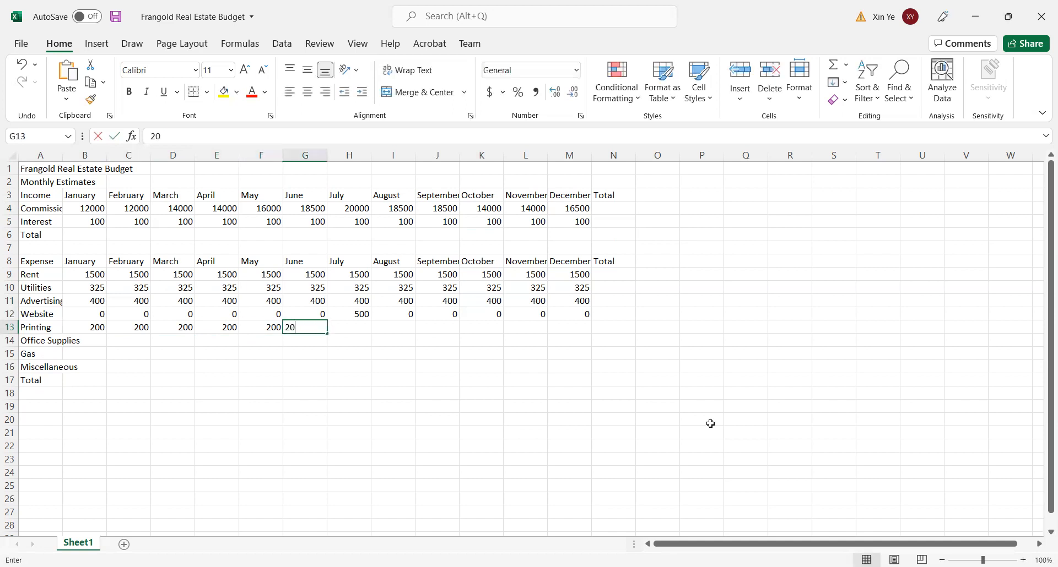
pyautogui.press('Tab')
pyautogui.write('2002')
pyautogui.press('BackSpace')
pyautogui.press('Tab')
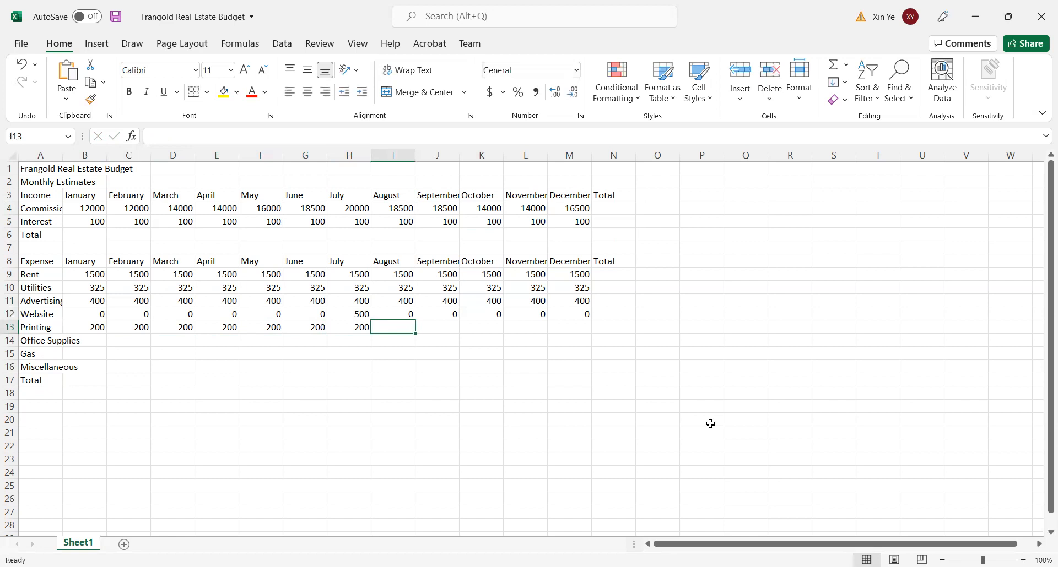
# - Enter 200 as the Printing expense for September in J13 and for August in I13
pyautogui.press('Tab')
pyautogui.write('200')
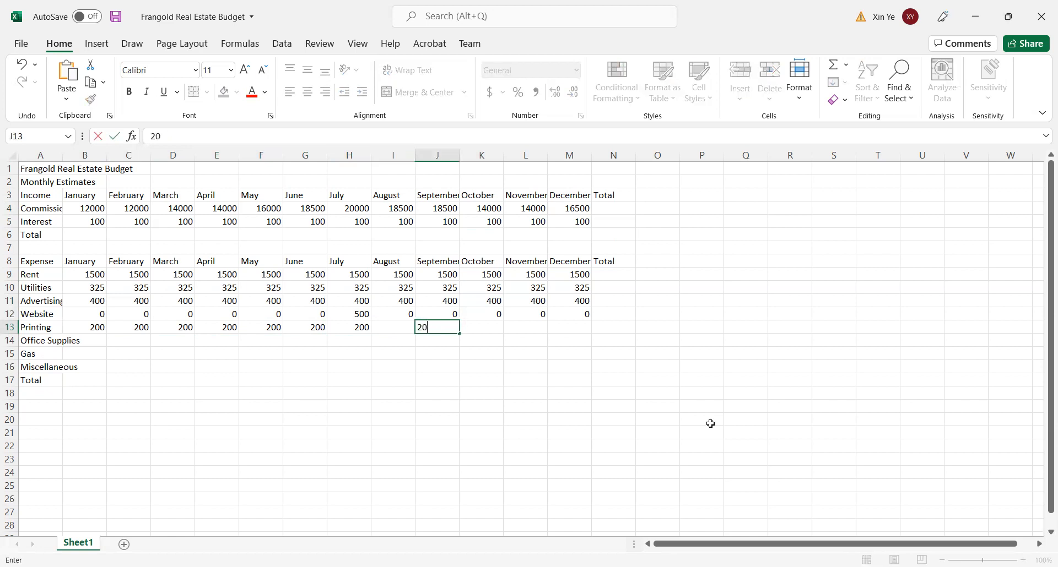
pyautogui.press('Tab')
pyautogui.click(395, 329)
pyautogui.write('200')
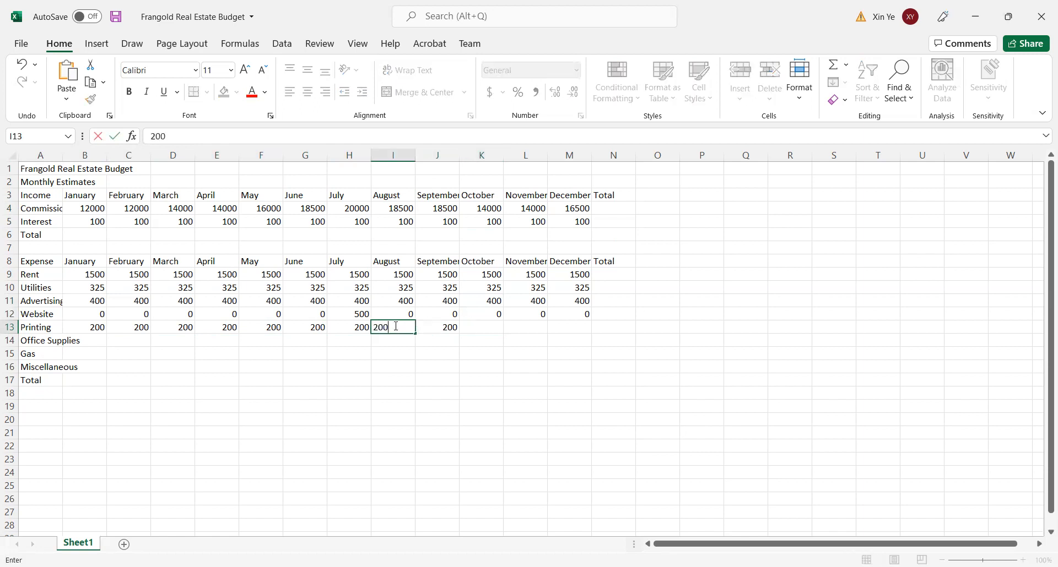
# - Complete the Printing row by entering 200 for each month from October to December, cells K13:M13
pyautogui.click(494, 326)
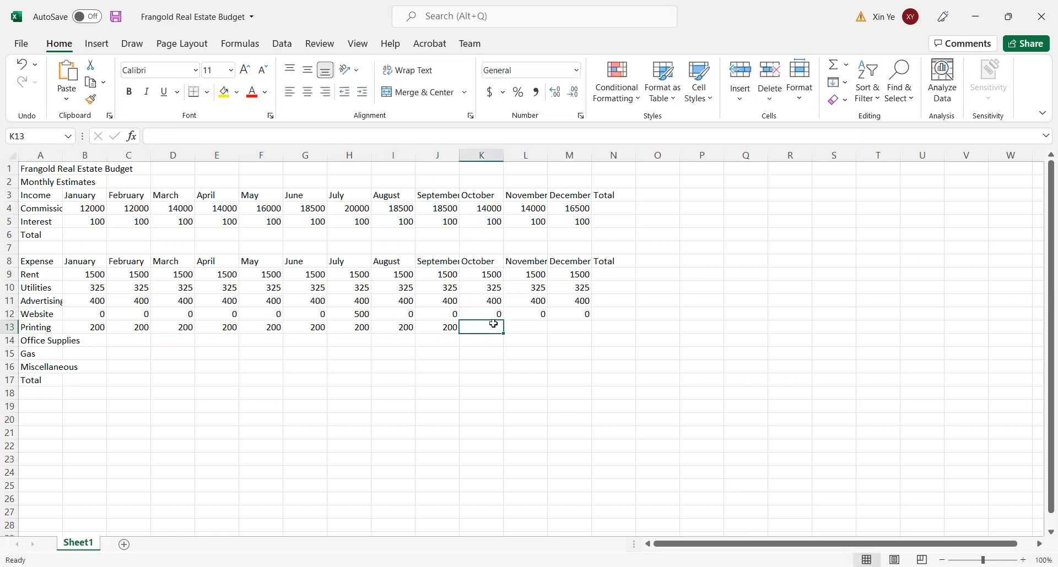
pyautogui.write('200')
pyautogui.press('Tab')
pyautogui.write('200')
pyautogui.press('Tab')
pyautogui.write('200')
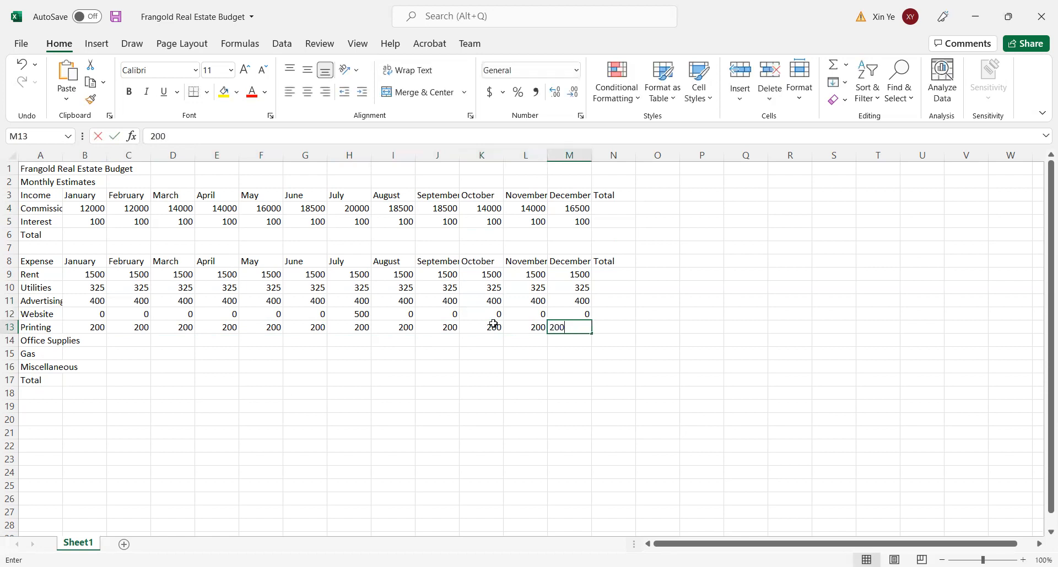
# - Enter the Office Supplies expense as 200 for January in B14 and 0 for February and March in C14:D14
pyautogui.click(99, 342)
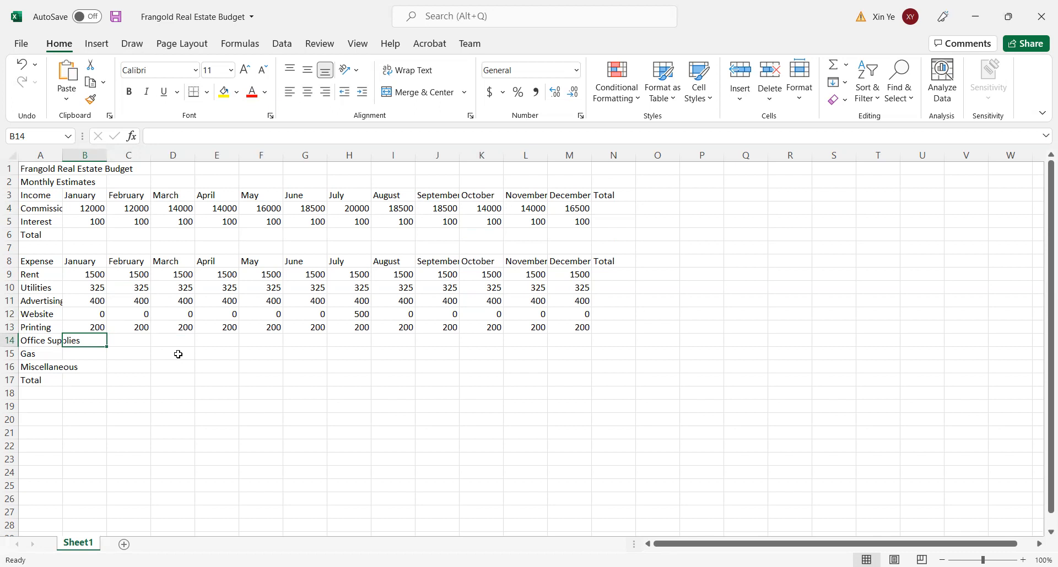
pyautogui.write('200')
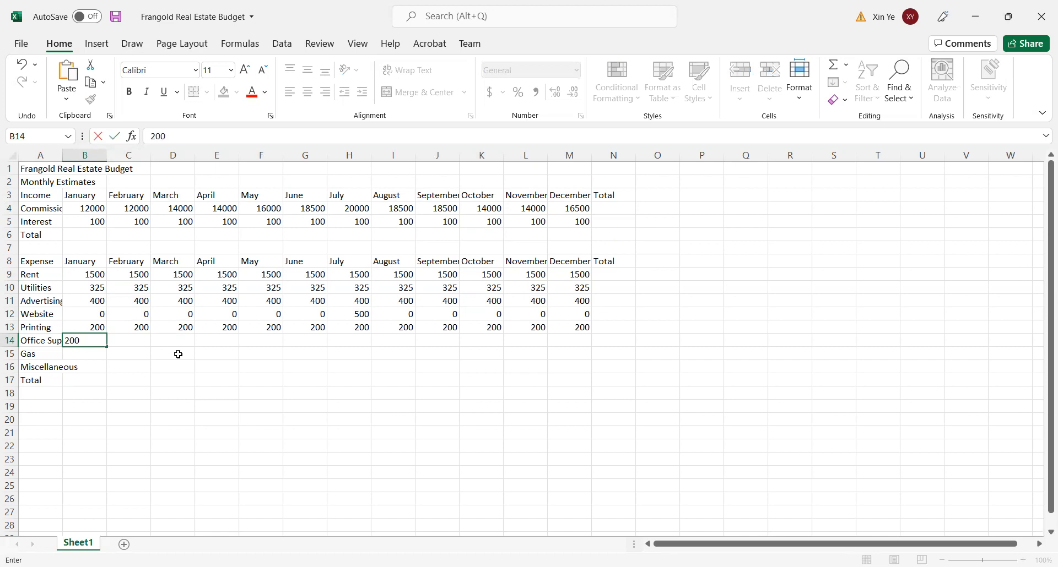
pyautogui.press('Tab')
pyautogui.write('0')
pyautogui.press('Tab')
pyautogui.write('0')
pyautogui.press('Tab')
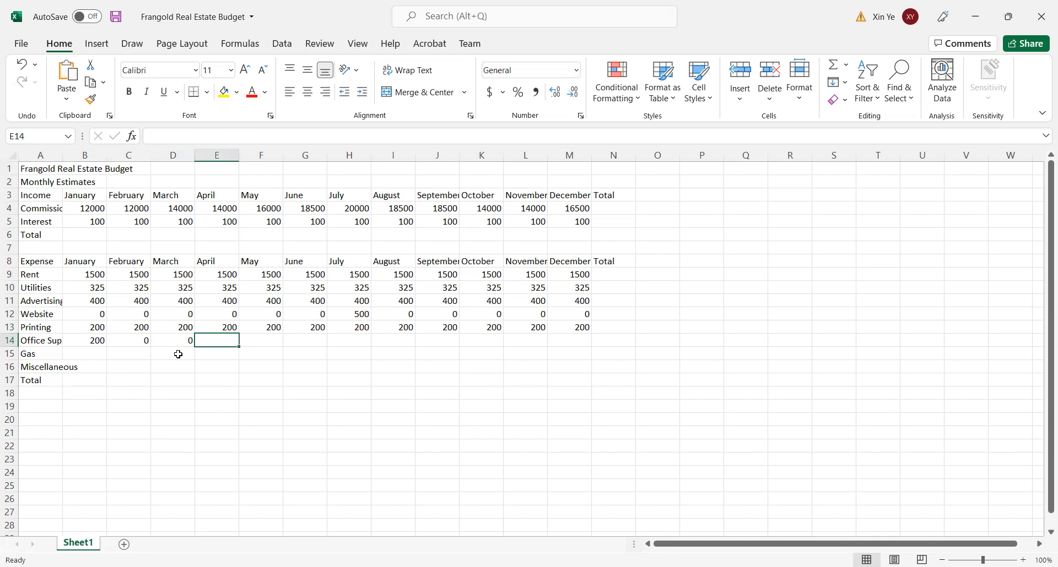
# - Enter the Office Supplies expense as 200 for April in E14 and 0 for May and June in F14:G14
pyautogui.write('200')
pyautogui.press('Tab')
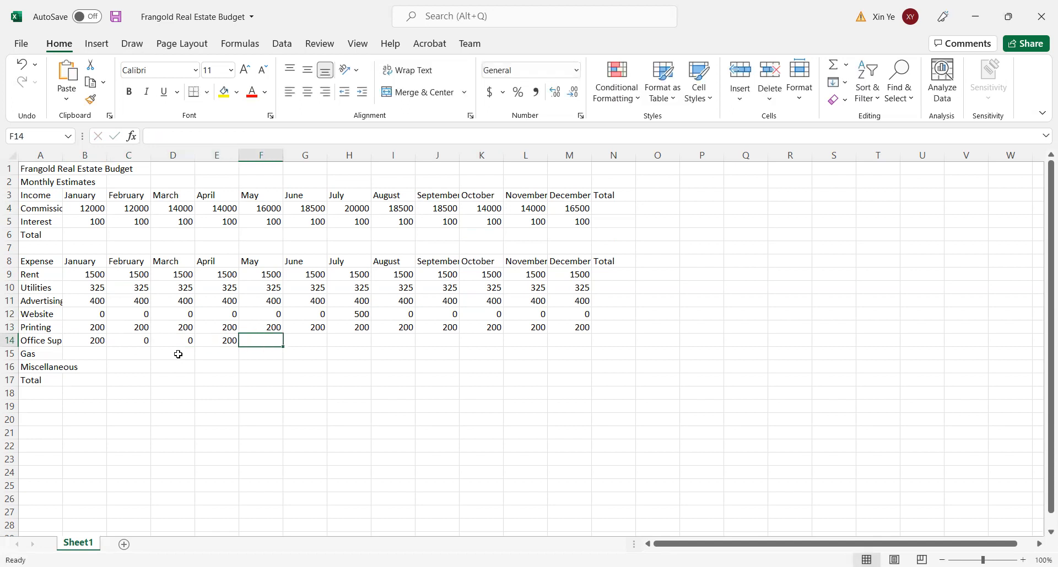
pyautogui.write('0')
pyautogui.press('Tab')
pyautogui.write('0')
pyautogui.press('Tab')
# - Enter the Office Supplies expense as 200 for July in H14 and 0 for August and September in I14:J14
pyautogui.write('200')
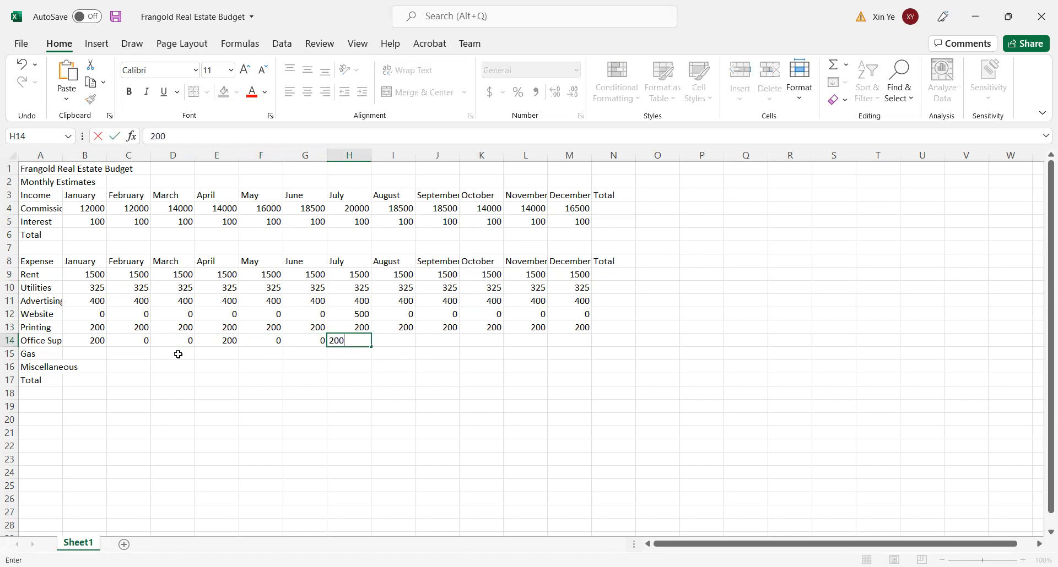
pyautogui.press('Tab')
pyautogui.write('0')
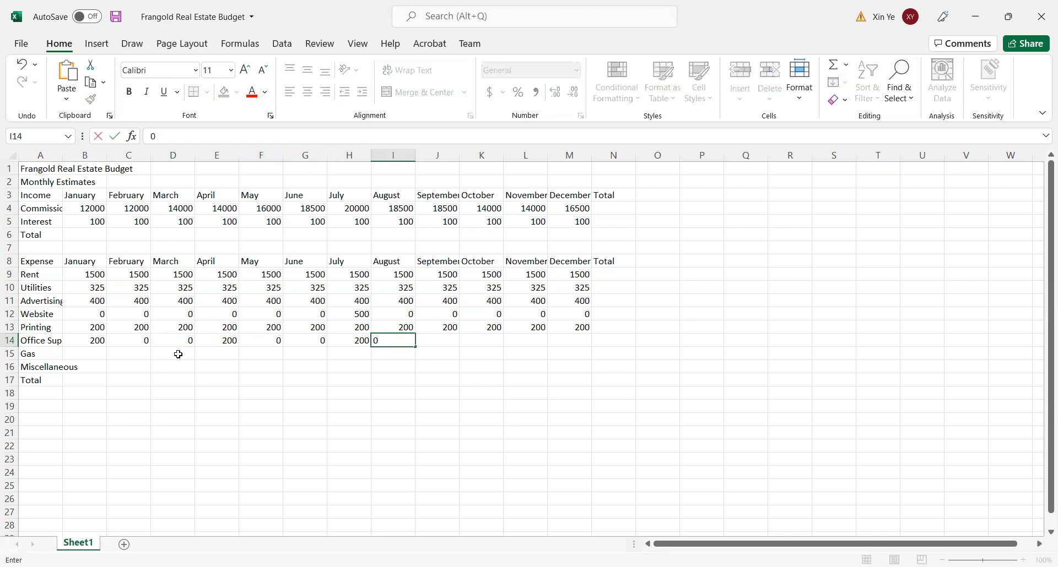
pyautogui.press('Tab')
pyautogui.write('0')
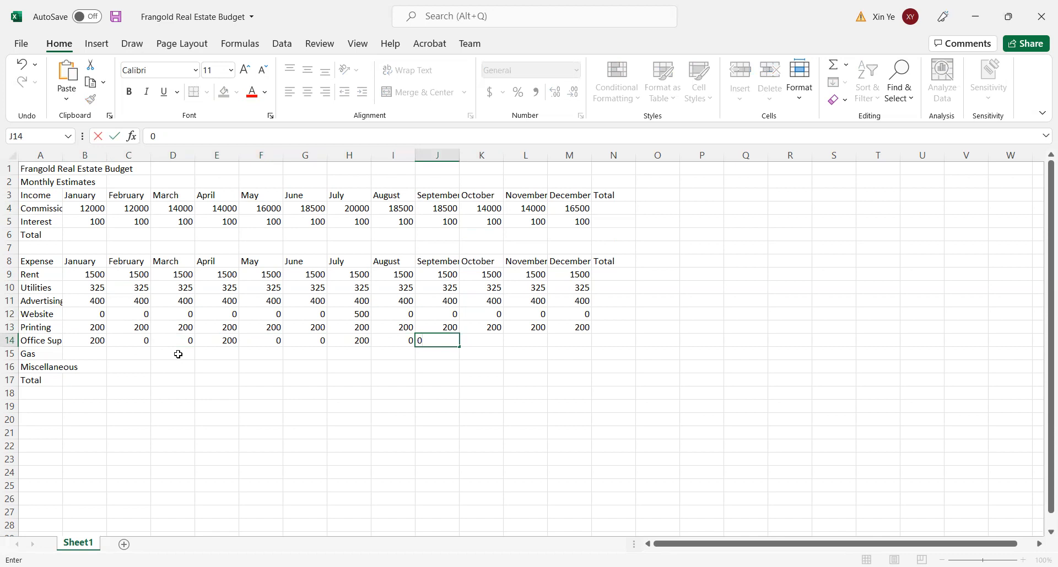
pyautogui.press('Tab')
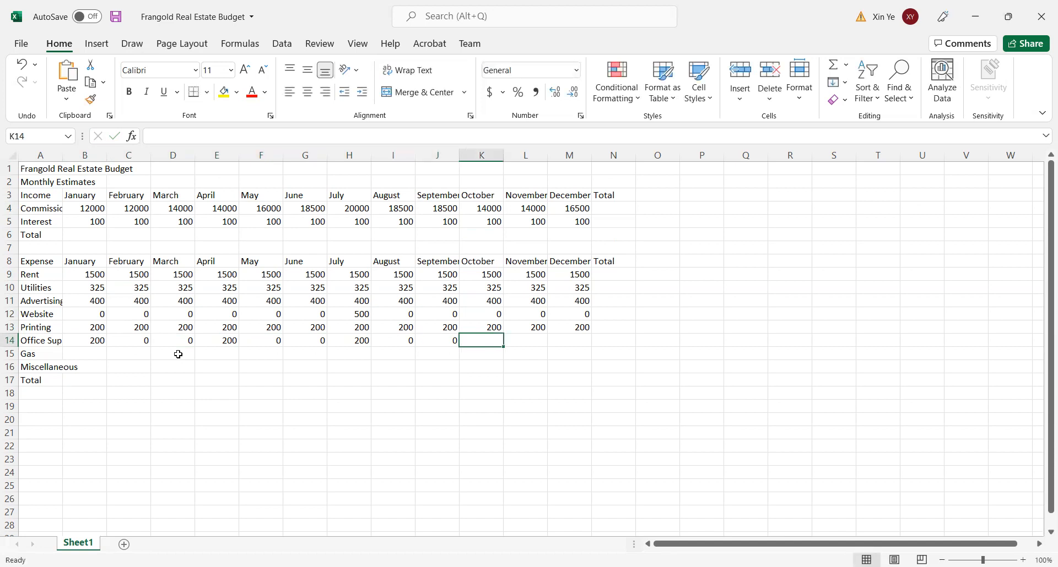
# - Complete the Office Supplies row with 200 for October in K14 and 0 for November and December in L14:M14
pyautogui.write('200')
pyautogui.press('Tab')
pyautogui.write('0')
pyautogui.press('Tab')
pyautogui.write('0')
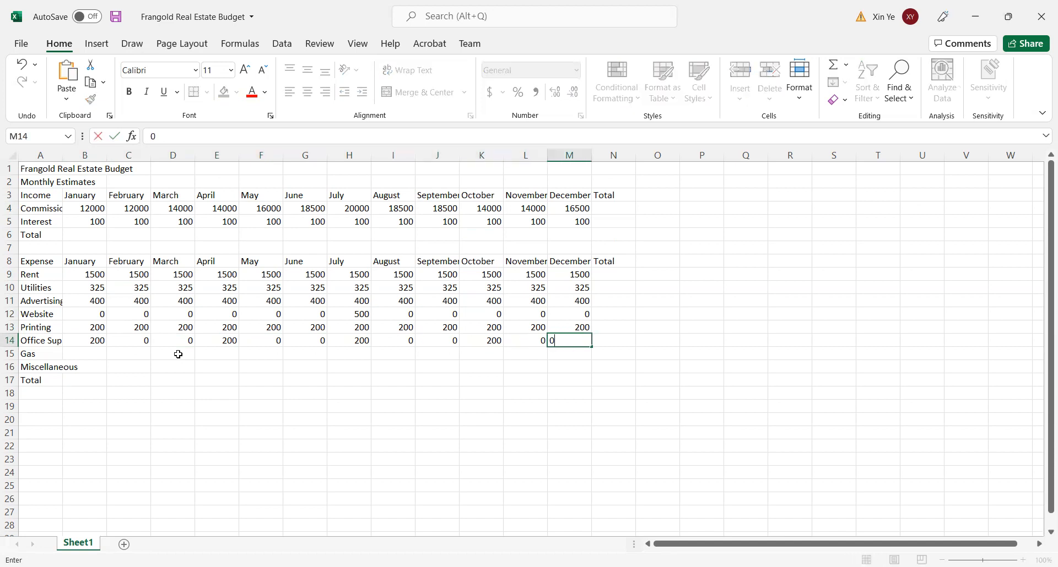
# - Enter 100 as the Gas expense for each month from January to April, cells B15:E15
pyautogui.click(86, 353)
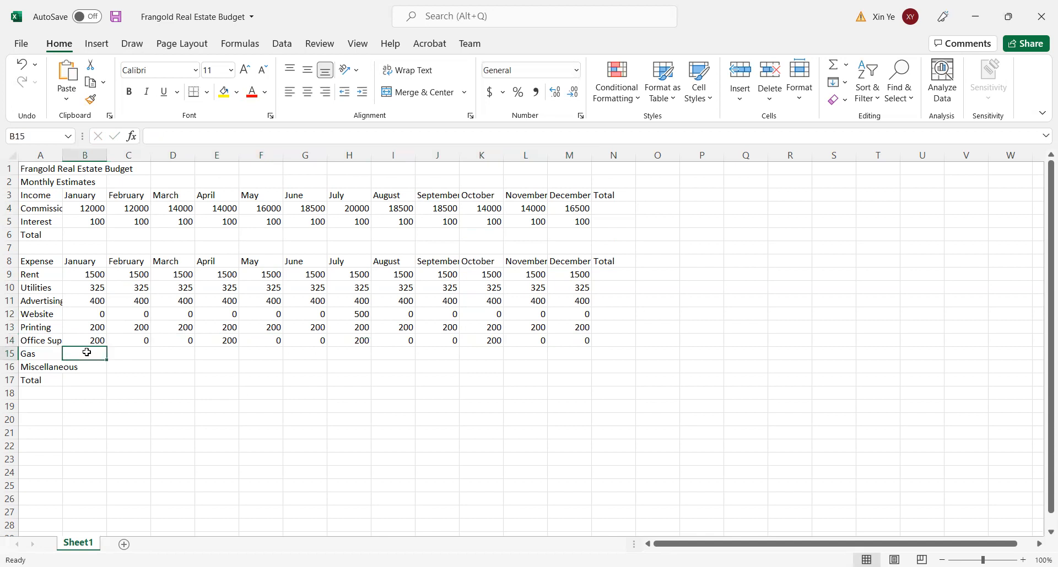
pyautogui.write('100')
pyautogui.press('Tab')
pyautogui.write('100')
pyautogui.press('Tab')
pyautogui.write('100')
pyautogui.press('Tab')
pyautogui.write('100')
pyautogui.press('Tab')
# - Enter 100 as the Gas expense for each month from May to August, cells F15:I15
pyautogui.write('100')
pyautogui.press('Tab')
pyautogui.write('100')
pyautogui.press('Tab')
pyautogui.write('100')
pyautogui.press('Tab')
pyautogui.write('100')
pyautogui.press('Tab')
# - Complete the Gas row by entering 100 for each month from September to December, cells J15:M15
pyautogui.write('100')
pyautogui.hotkey('ctrl', 'Return')
pyautogui.press('Tab')
pyautogui.write('1001')
pyautogui.press('BackSpace')
pyautogui.press('Tab')
pyautogui.write('100')
pyautogui.press('Tab')
pyautogui.write('100')
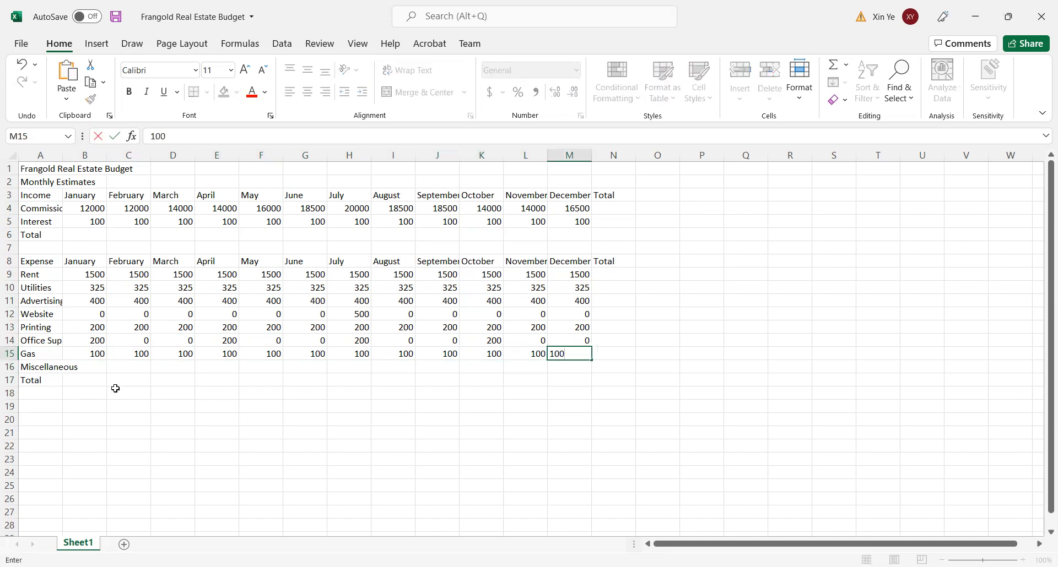
# - Enter 250 as the Miscellaneous expense for each month from January to April, cells B16:E16
pyautogui.click(99, 367)
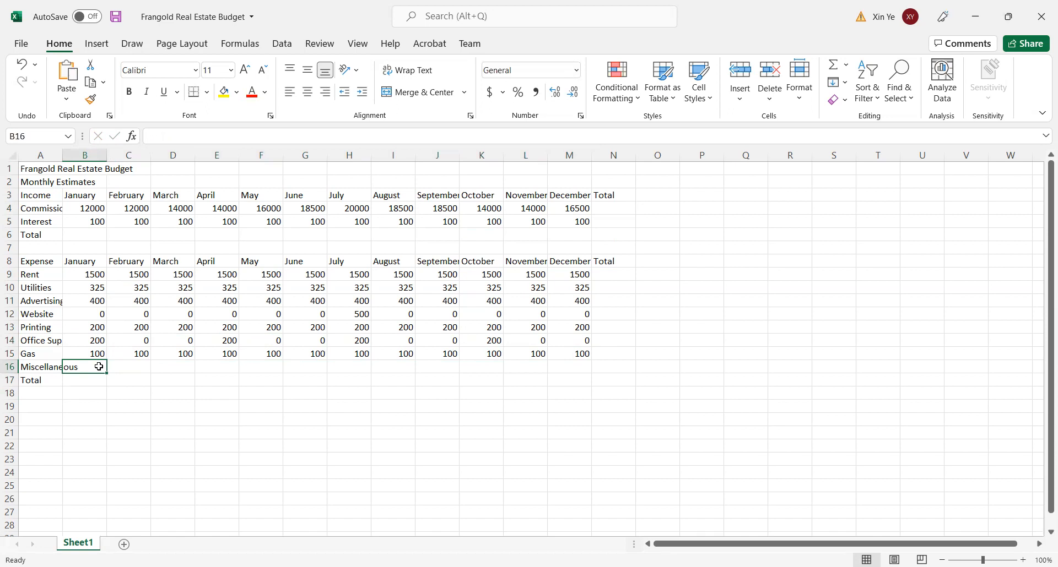
pyautogui.write('2')
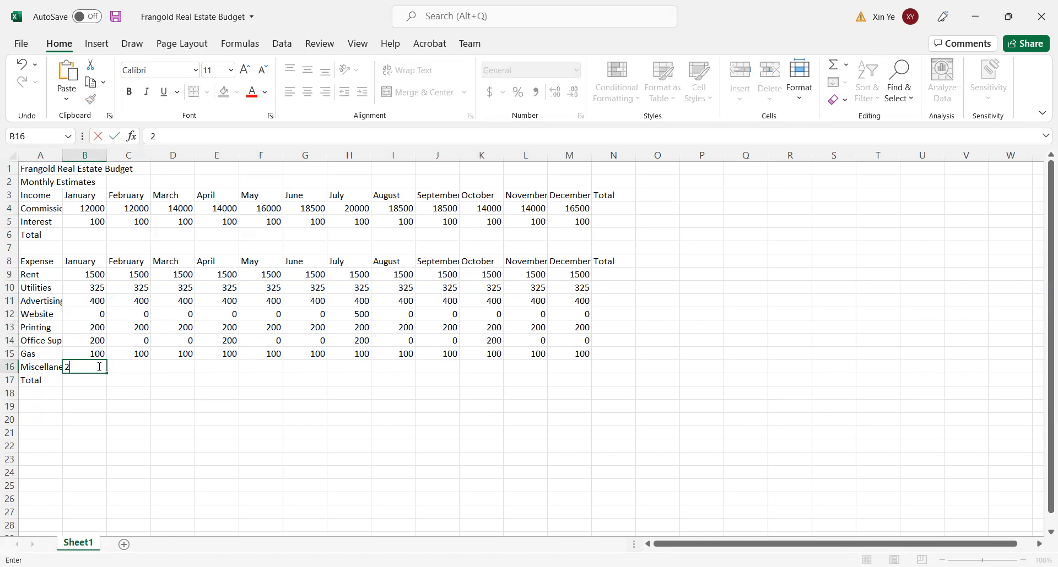
pyautogui.write('50')
pyautogui.press('Tab')
pyautogui.write('250')
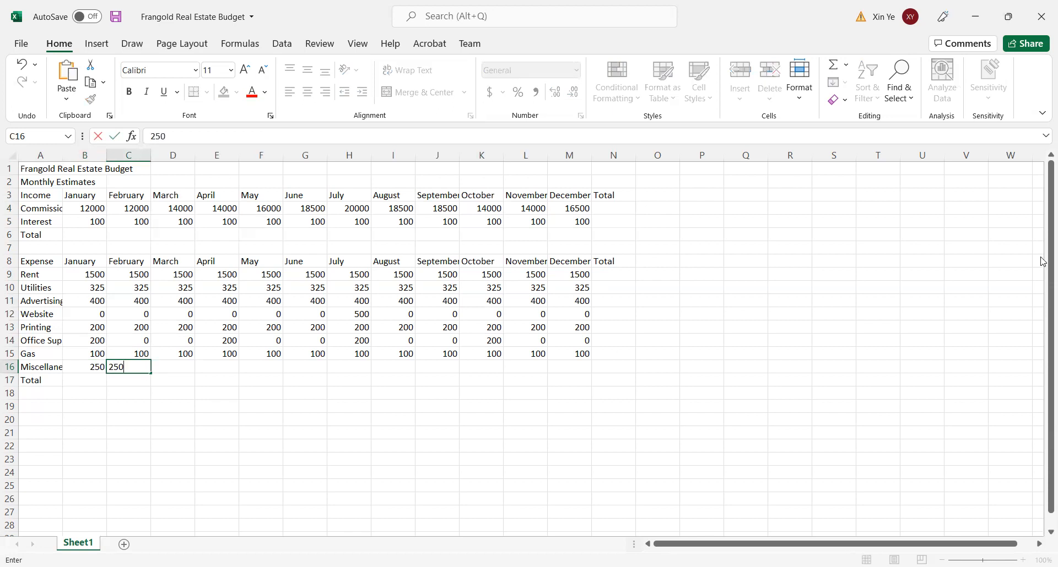
pyautogui.press('Tab')
pyautogui.write('250')
pyautogui.press('Tab')
# - Enter 250 as the Miscellaneous expense for each month from May to August, cells F16:I16
pyautogui.write('250')
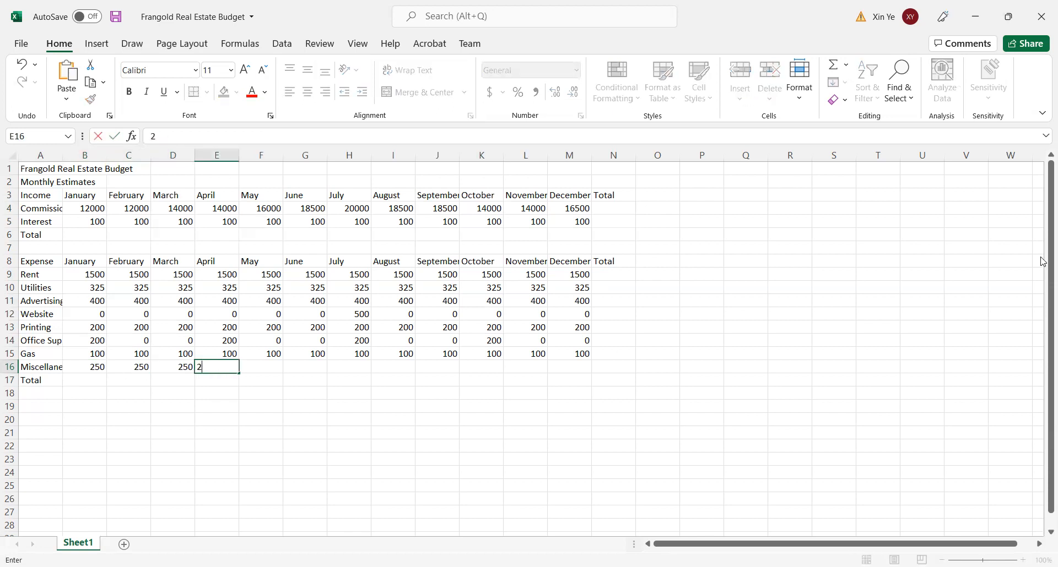
pyautogui.press('Tab')
pyautogui.write('250')
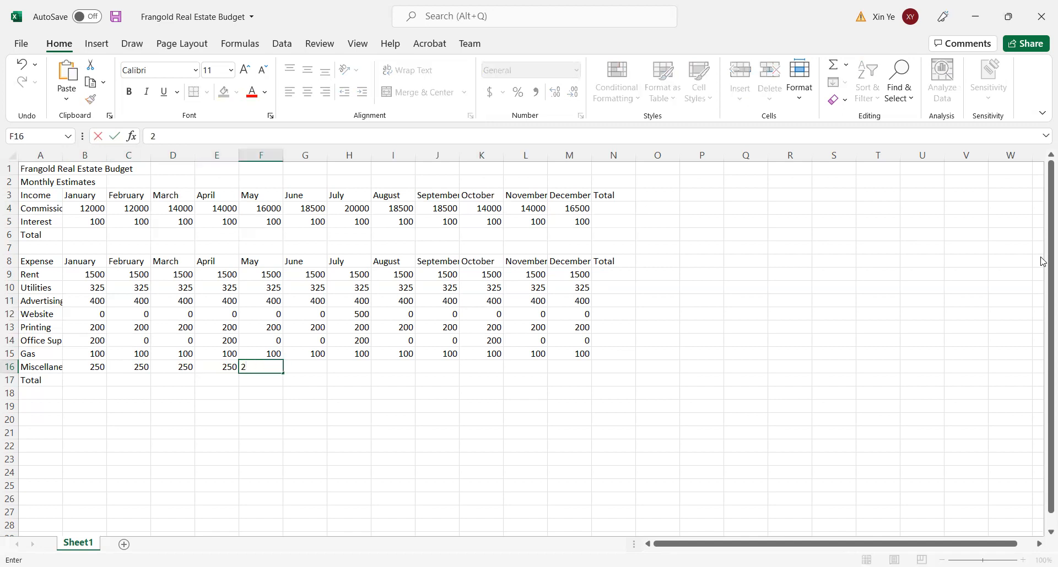
pyautogui.press('Tab')
# - Complete the Miscellaneous row by entering 250 for each month from September to December, cells J16:M16
pyautogui.write('250')
pyautogui.press('Tab')
pyautogui.write('250')
pyautogui.press('Tab')
pyautogui.write('250')
pyautogui.press('Tab')
pyautogui.write('250')
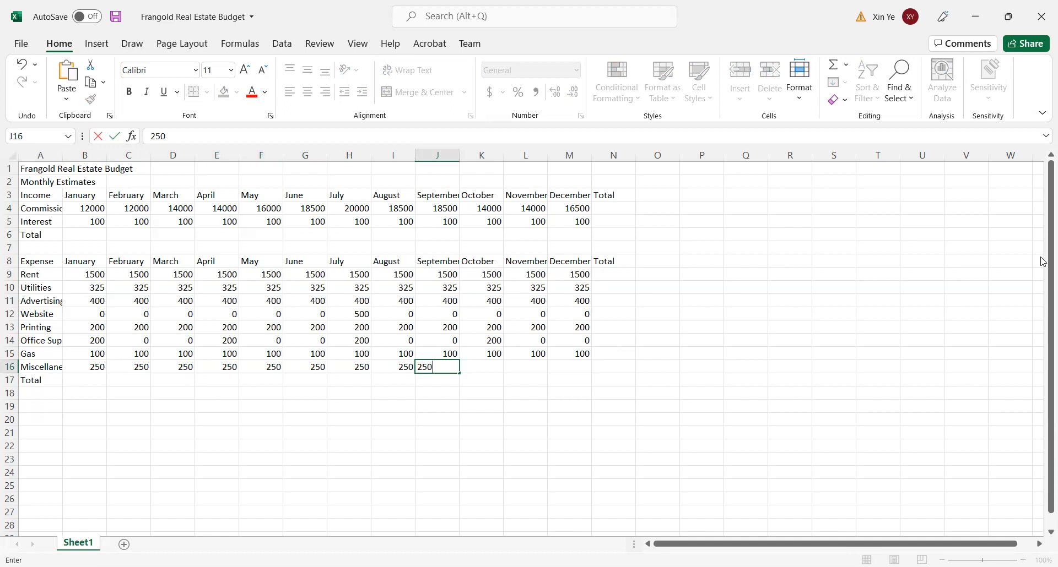
pyautogui.press('Tab')
pyautogui.write('250')
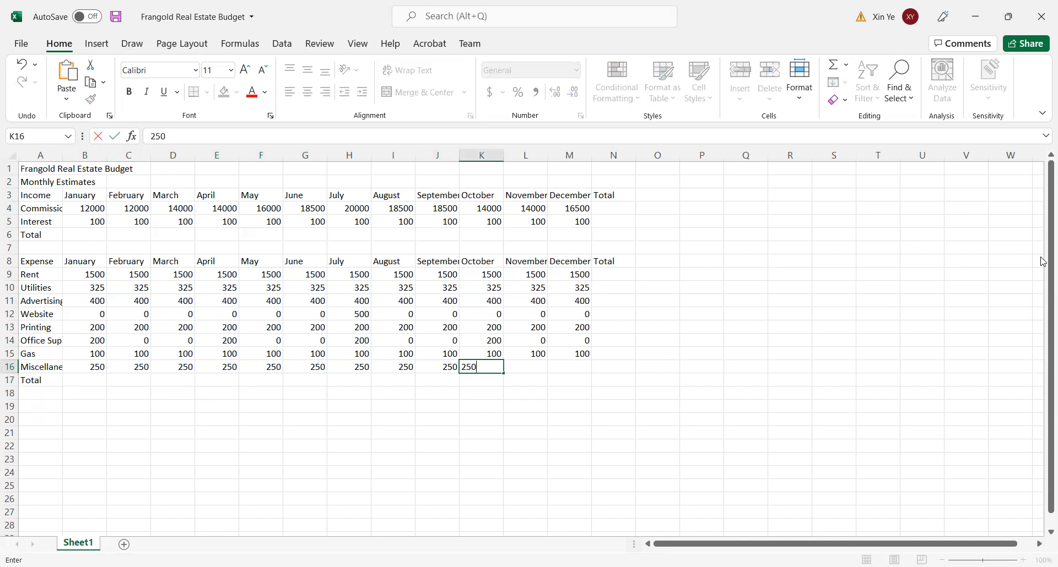
pyautogui.press('Tab')
pyautogui.write('250')
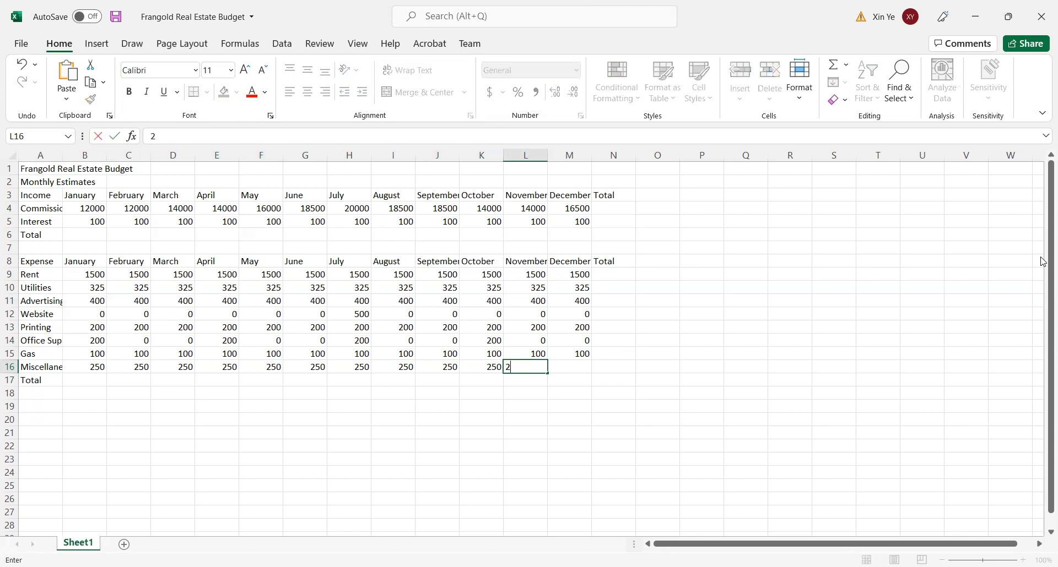
pyautogui.press('Tab')
pyautogui.write('250')
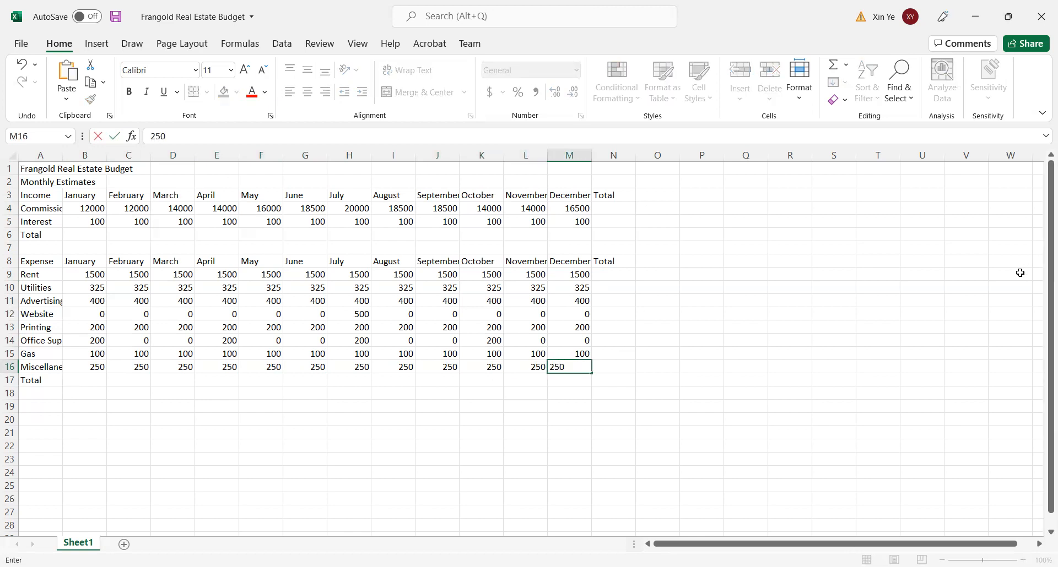
pyautogui.click(596, 458)
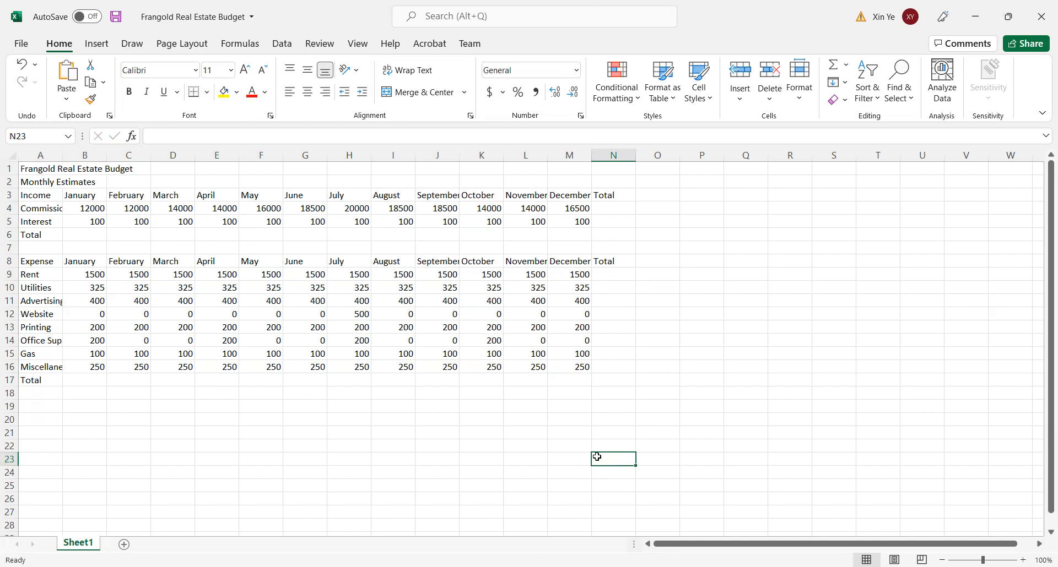
# - Total the January income in B6 with the AutoSum formula =SUM(B4:B5)
pyautogui.click(87, 235)
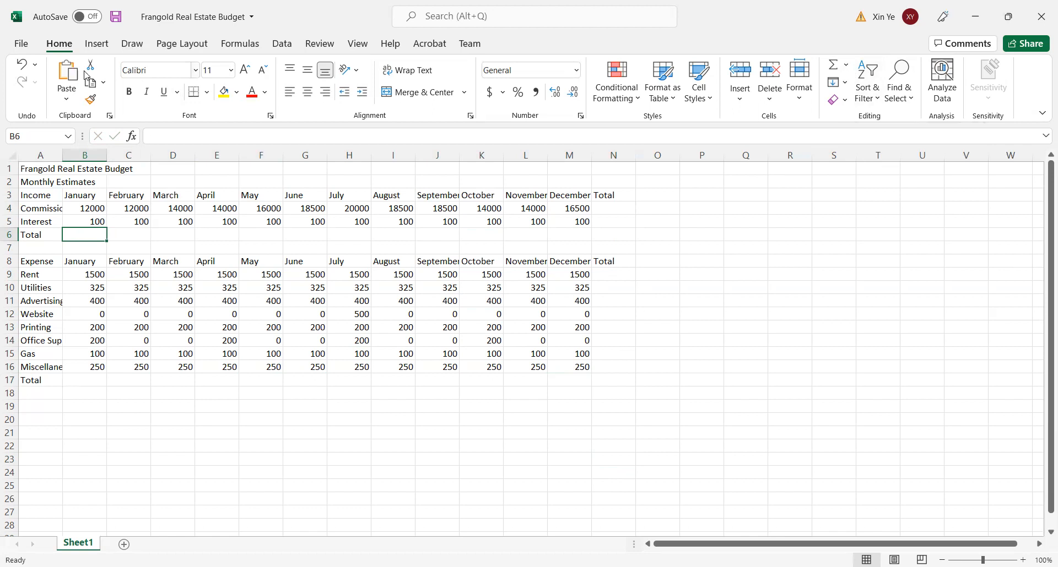
pyautogui.click(848, 67)
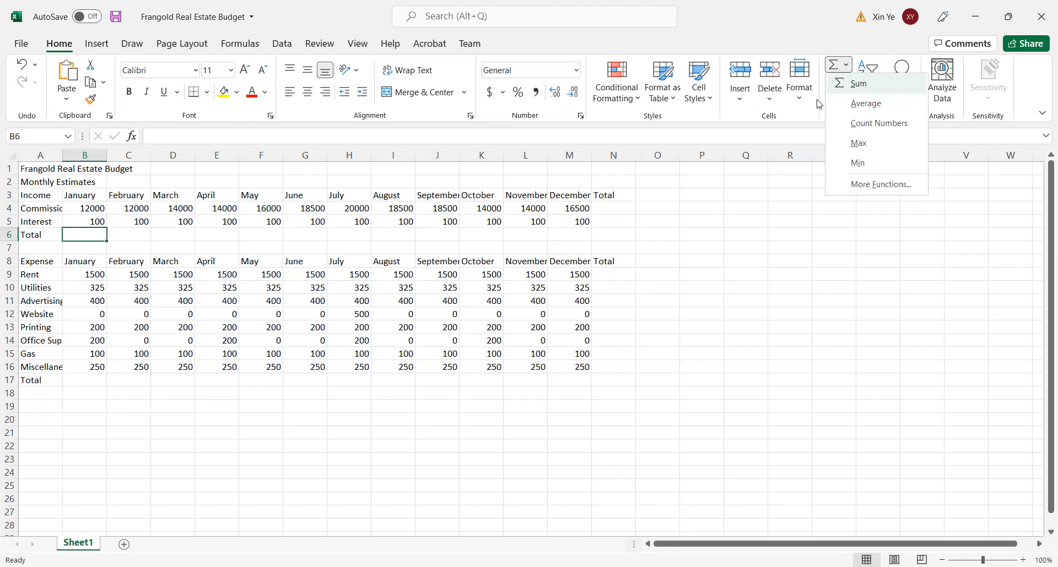
pyautogui.click(861, 85)
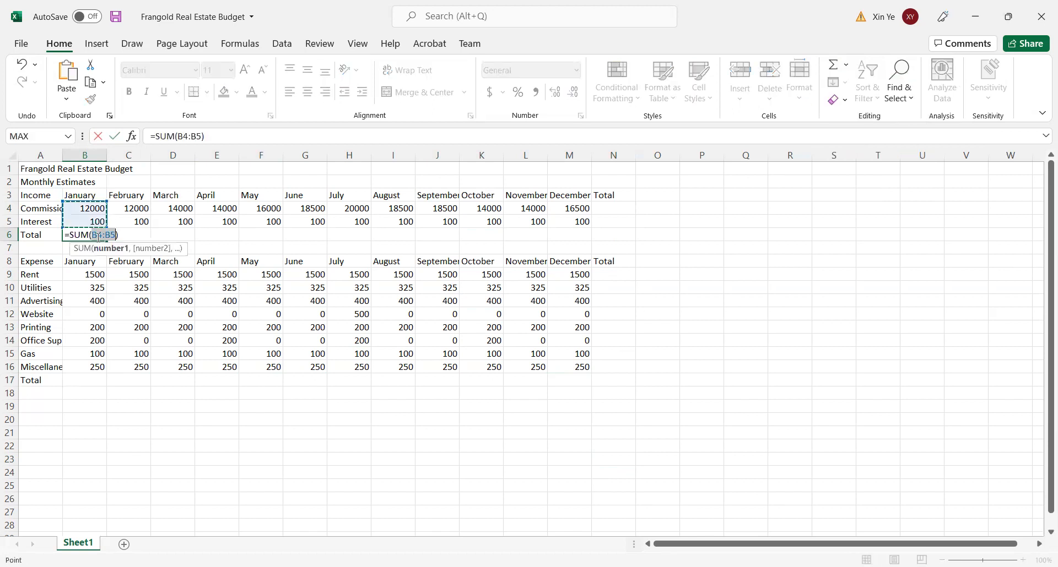
pyautogui.click(117, 135)
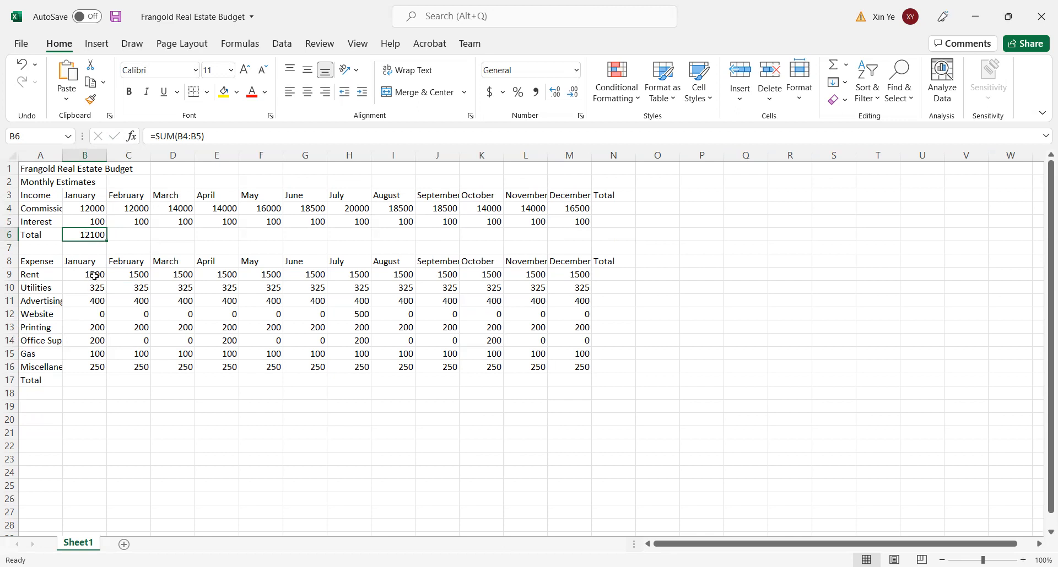
# - Total the January expenses in B17 with the AutoSum formula =SUM(B9:B16)
pyautogui.click(87, 378)
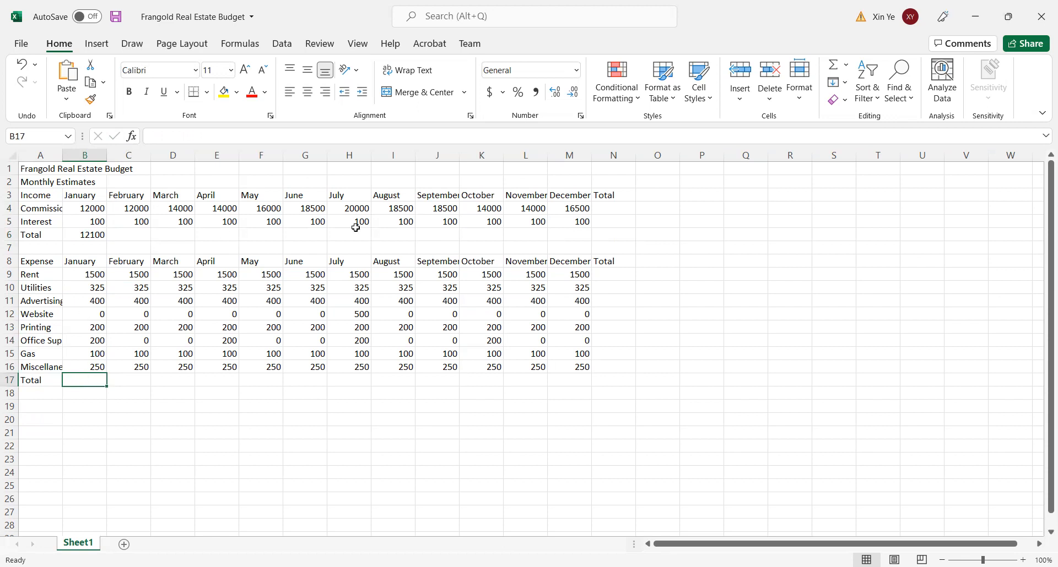
pyautogui.click(849, 66)
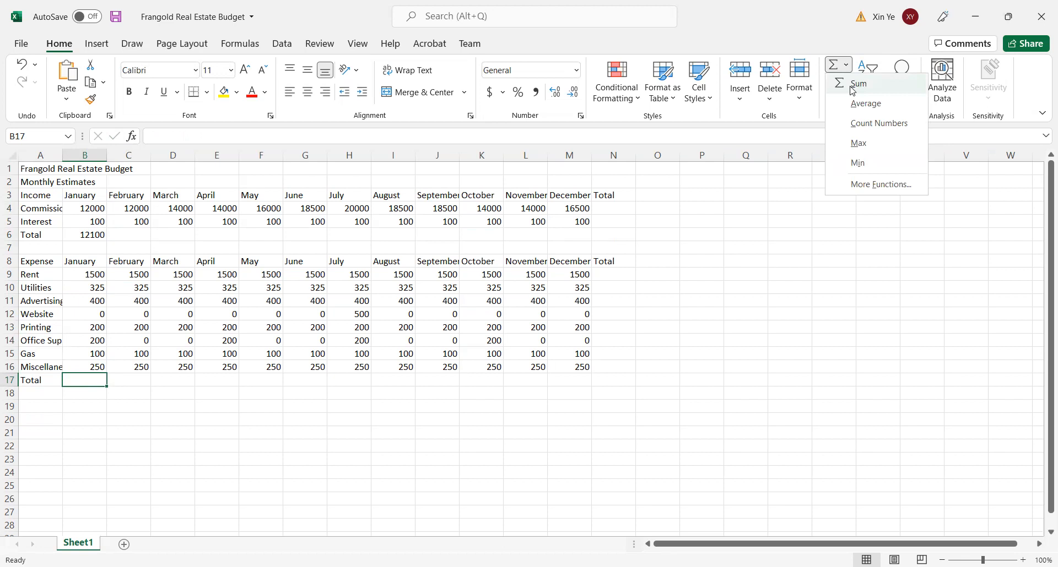
pyautogui.click(853, 88)
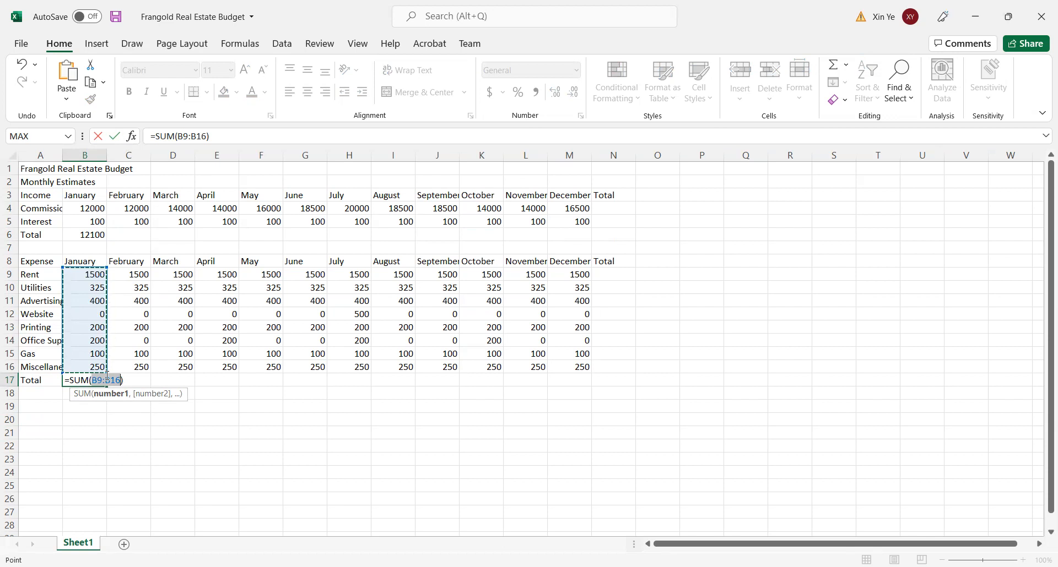
pyautogui.click(113, 138)
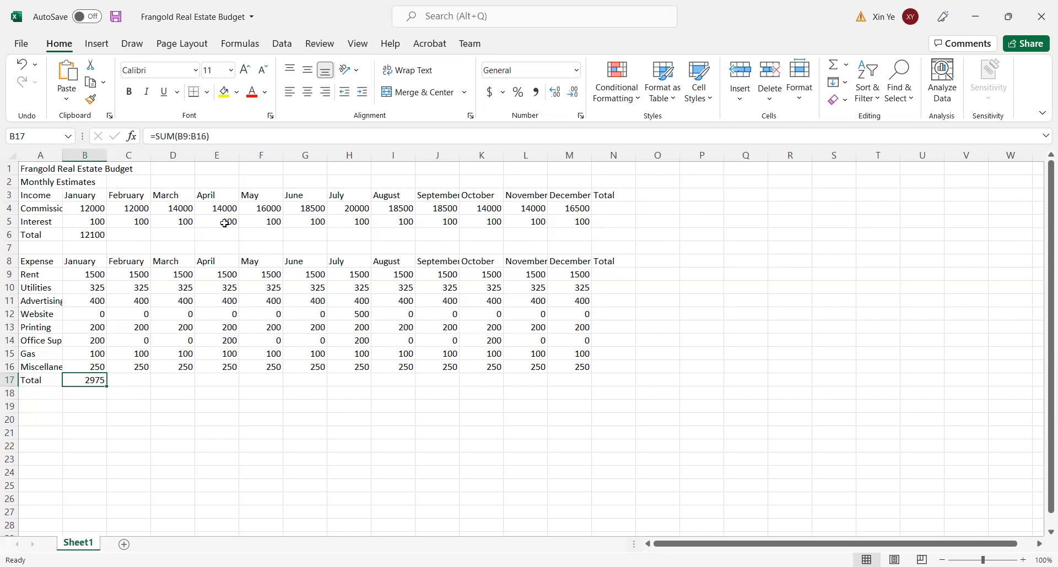
# - Copy the January income total formula from B6 across row 6 to N6
pyautogui.click(78, 234)
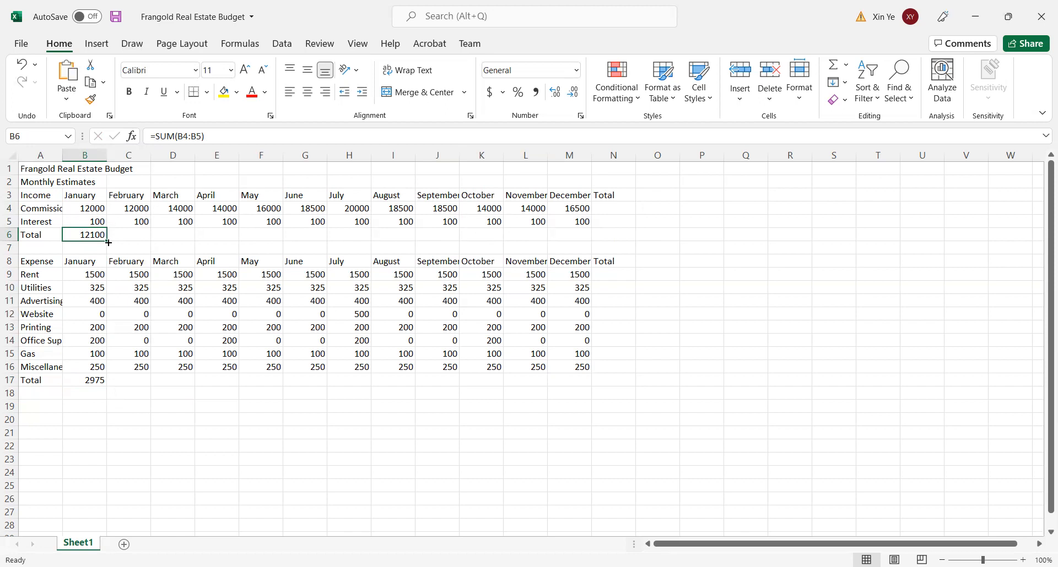
pyautogui.moveTo(109, 243); pyautogui.dragTo(629, 235)
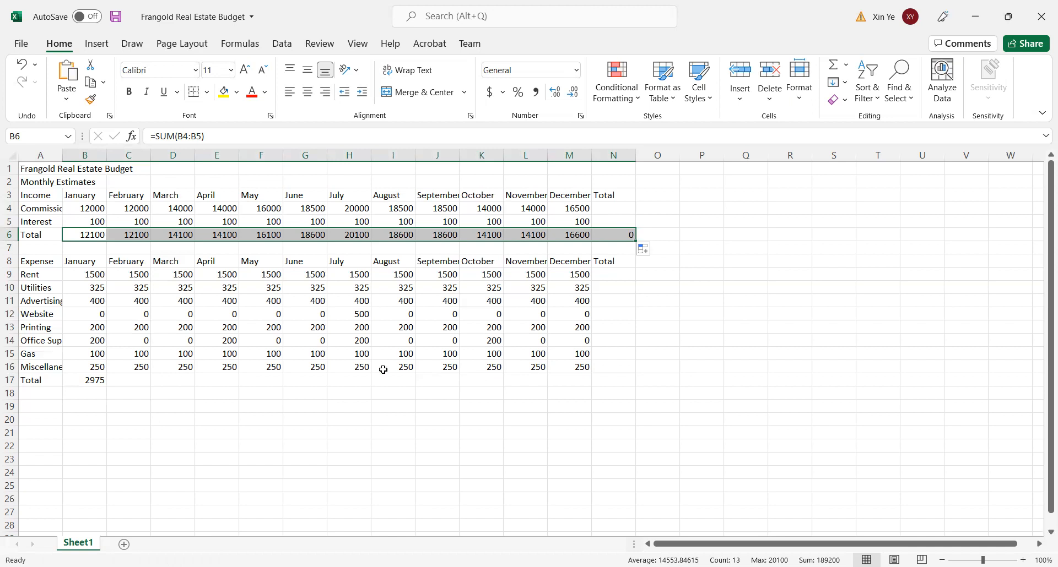
pyautogui.click(20, 65)
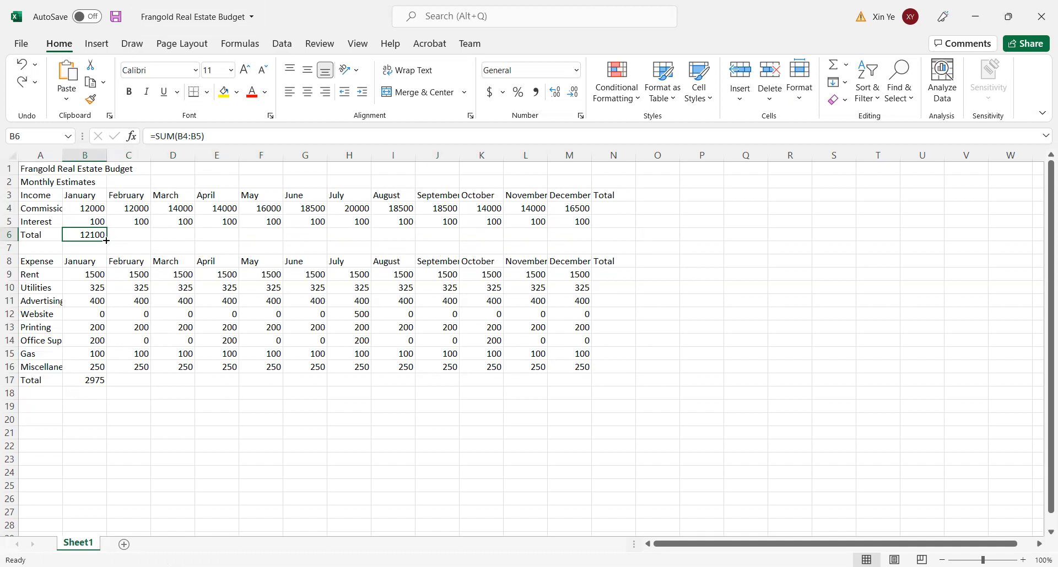
pyautogui.moveTo(106, 240); pyautogui.dragTo(107, 240)
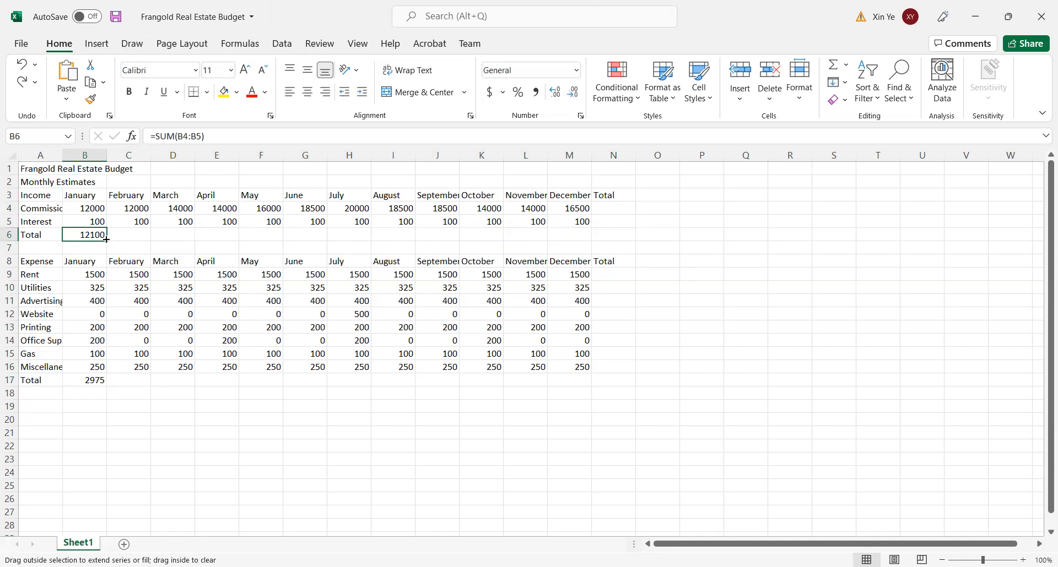
pyautogui.moveTo(106, 239); pyautogui.dragTo(619, 237)
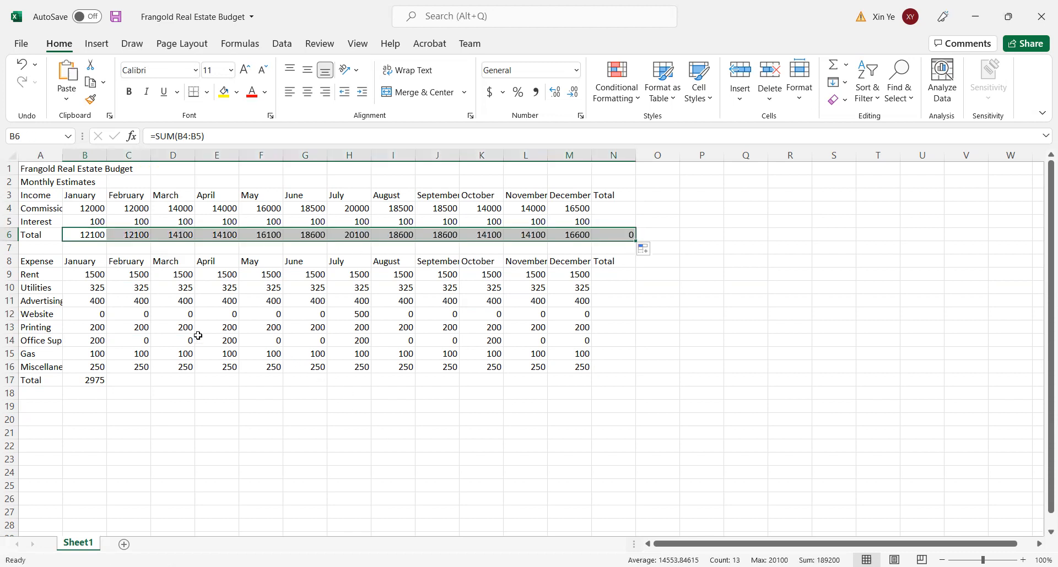
# - Display the worksheet's formulas to check the copied income totals in row 6, and return to showing values
pyautogui.click(679, 304)
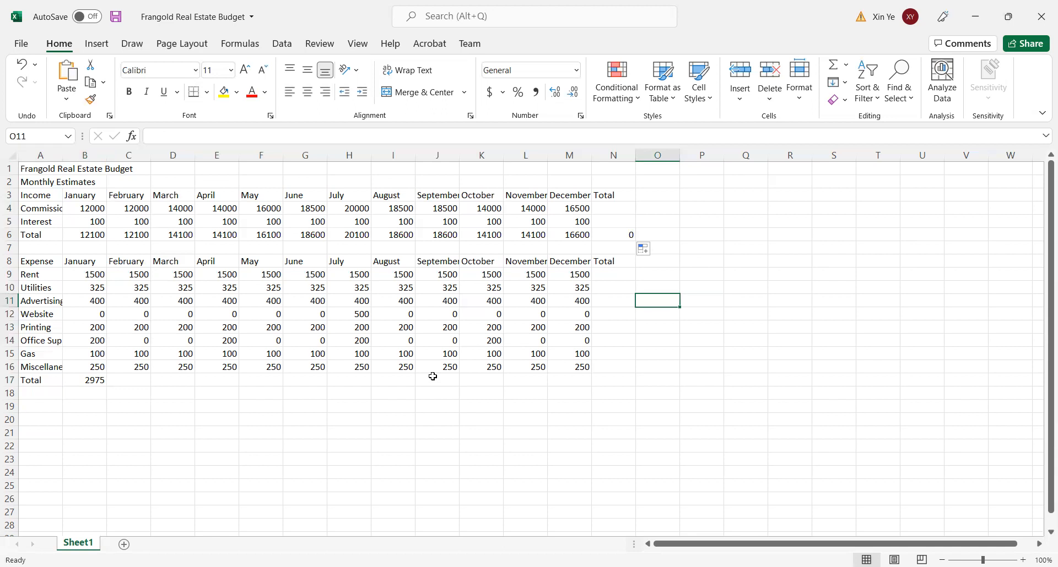
pyautogui.hotkey('ctrl', '`')
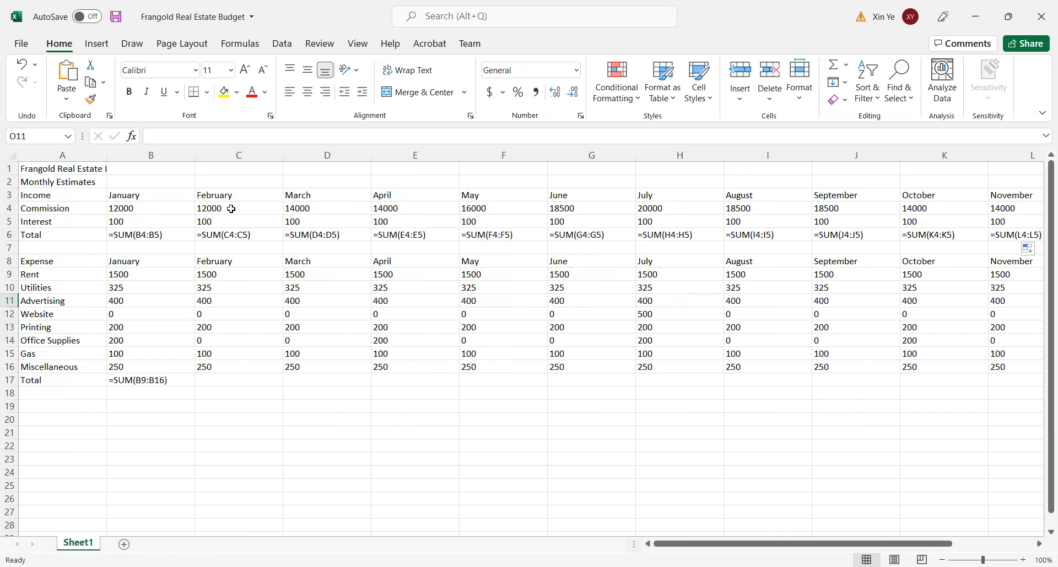
pyautogui.click(209, 211)
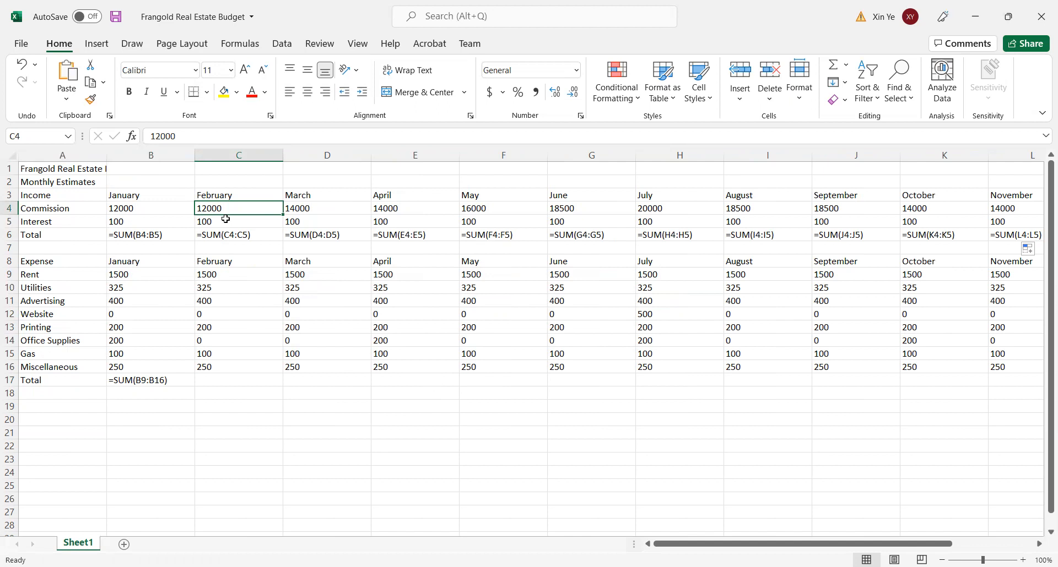
pyautogui.hotkey('ctrl', '`')
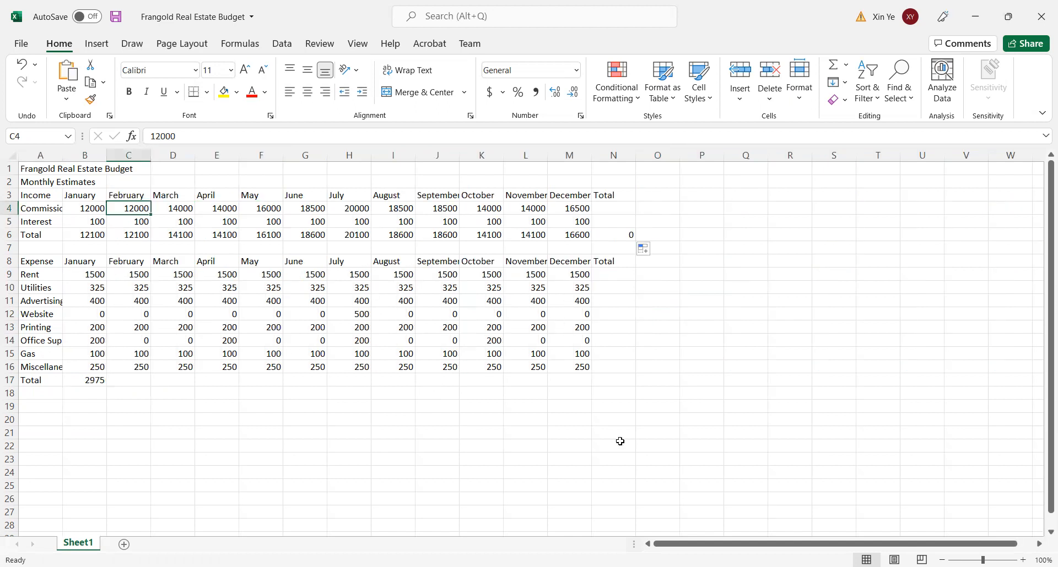
# - Copy the January expense total formula from B17 across row 17 to N17
pyautogui.click(673, 364)
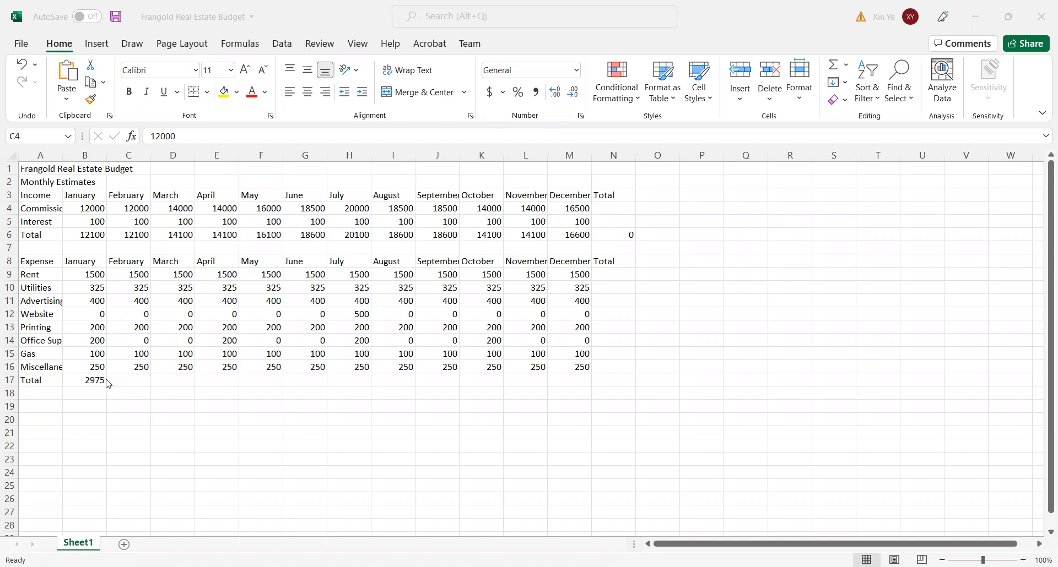
pyautogui.click(88, 381)
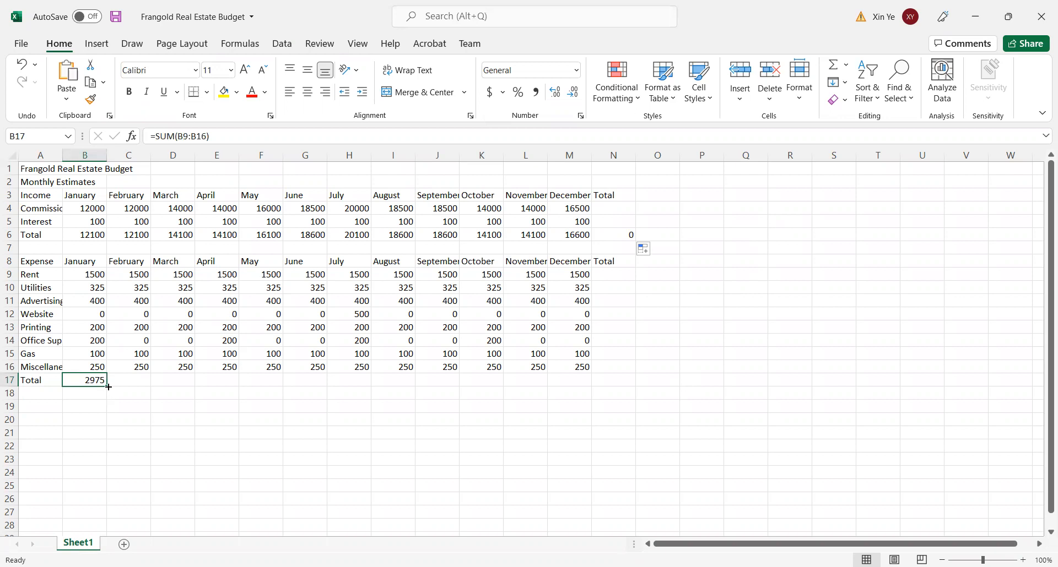
pyautogui.moveTo(108, 387); pyautogui.dragTo(629, 389)
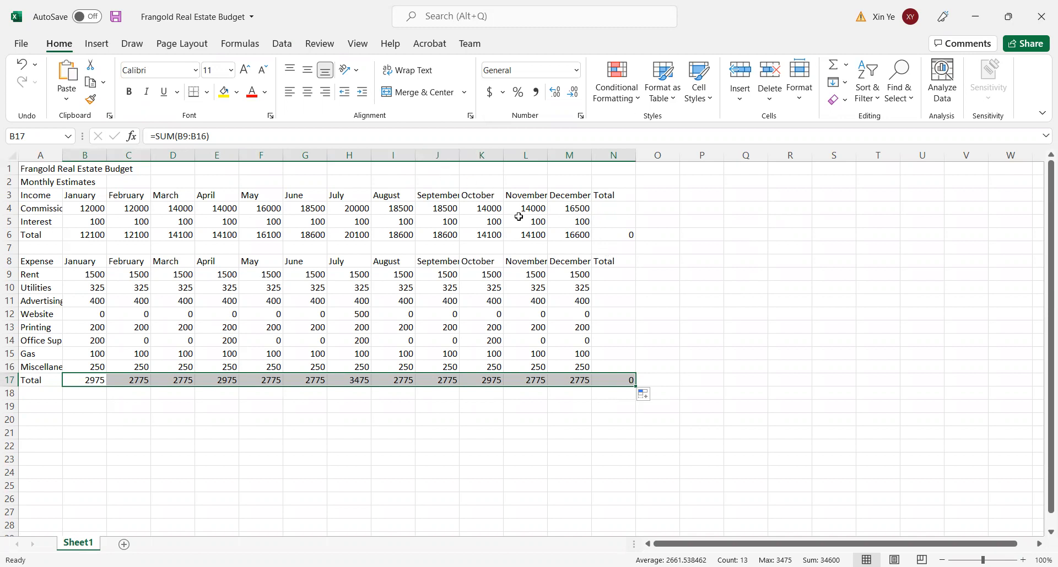
# - Total the yearly commission in N4 with the AutoSum formula =SUM(B4:M4) and copy it down to N6
pyautogui.click(615, 209)
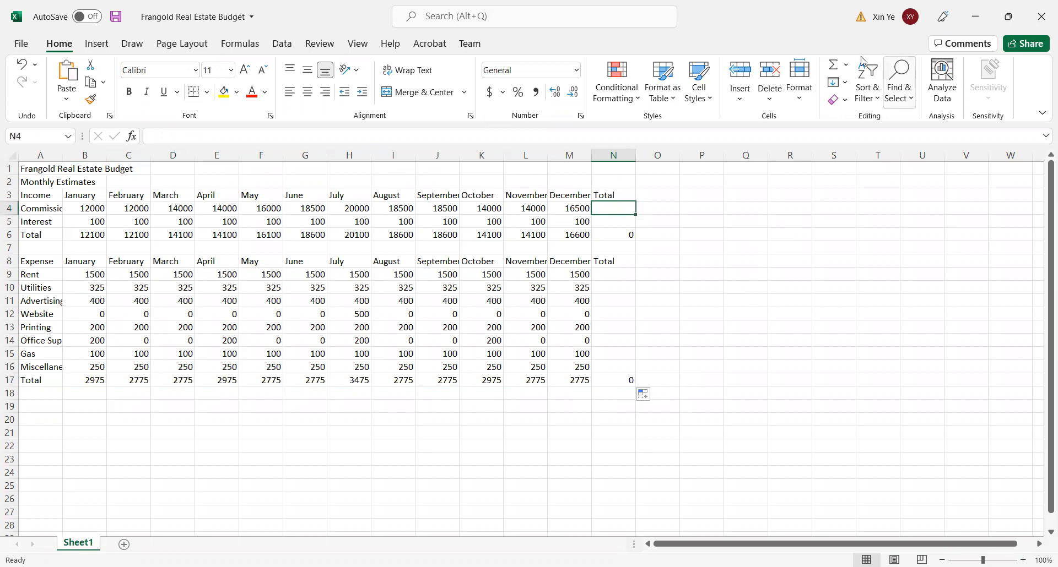
pyautogui.click(835, 64)
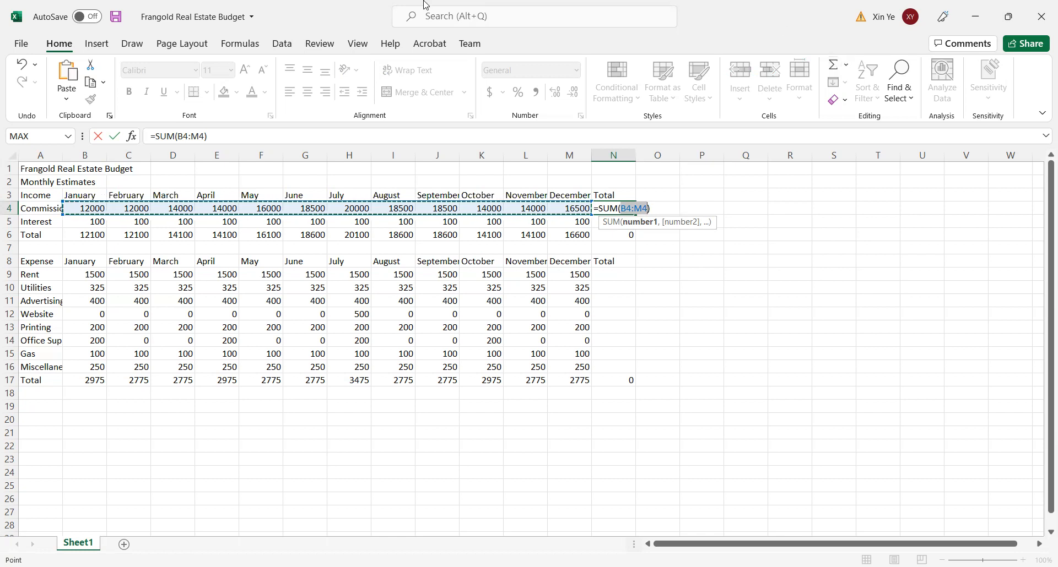
pyautogui.click(114, 136)
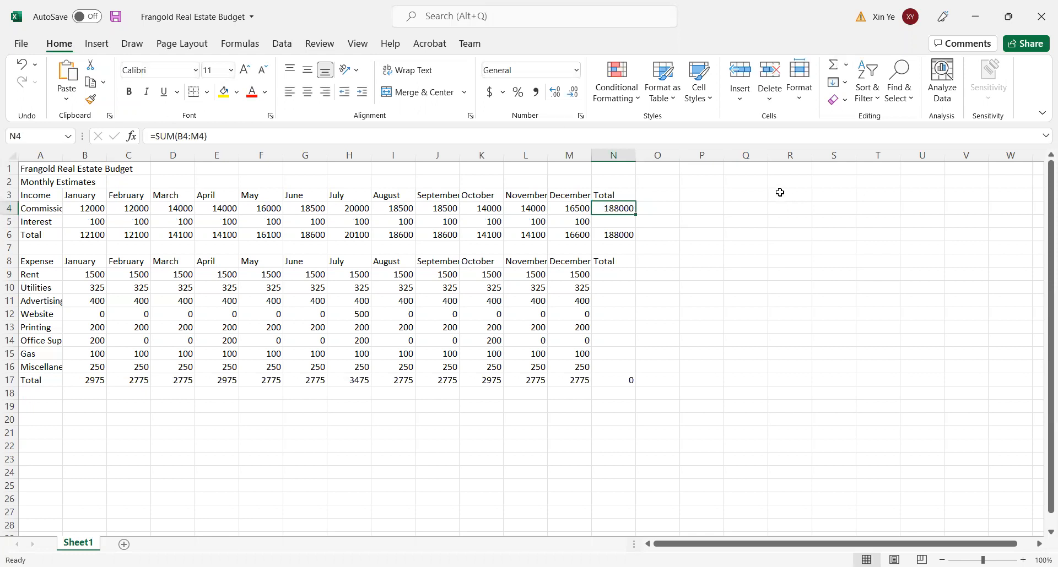
pyautogui.click(618, 226)
pyautogui.click(621, 210)
pyautogui.moveTo(637, 216); pyautogui.dragTo(638, 240)
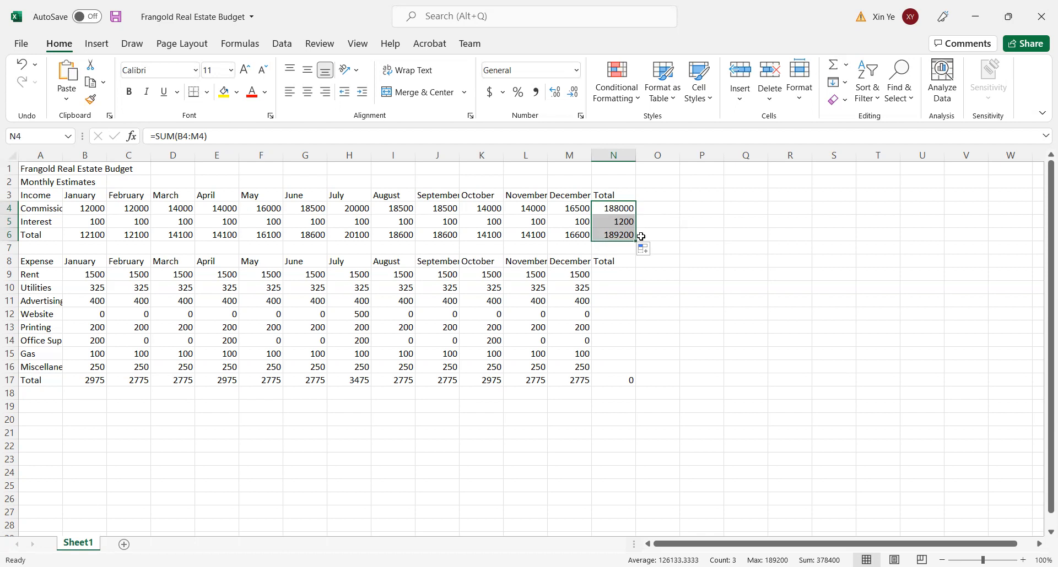
# - Total the yearly rent in N9 with the AutoSum formula =SUM(B9:M9) and copy it down to N17
pyautogui.click(620, 274)
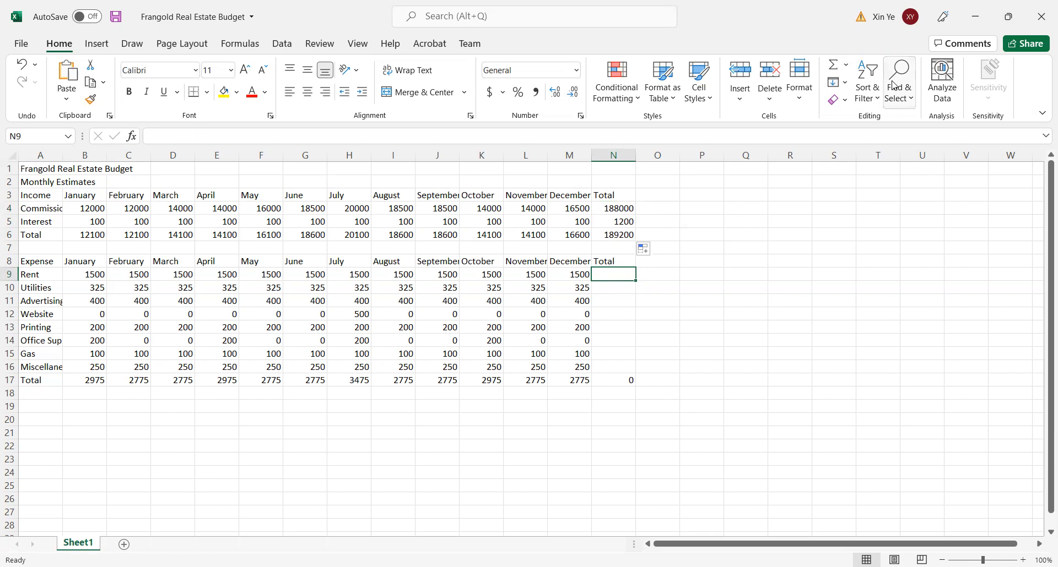
pyautogui.click(835, 64)
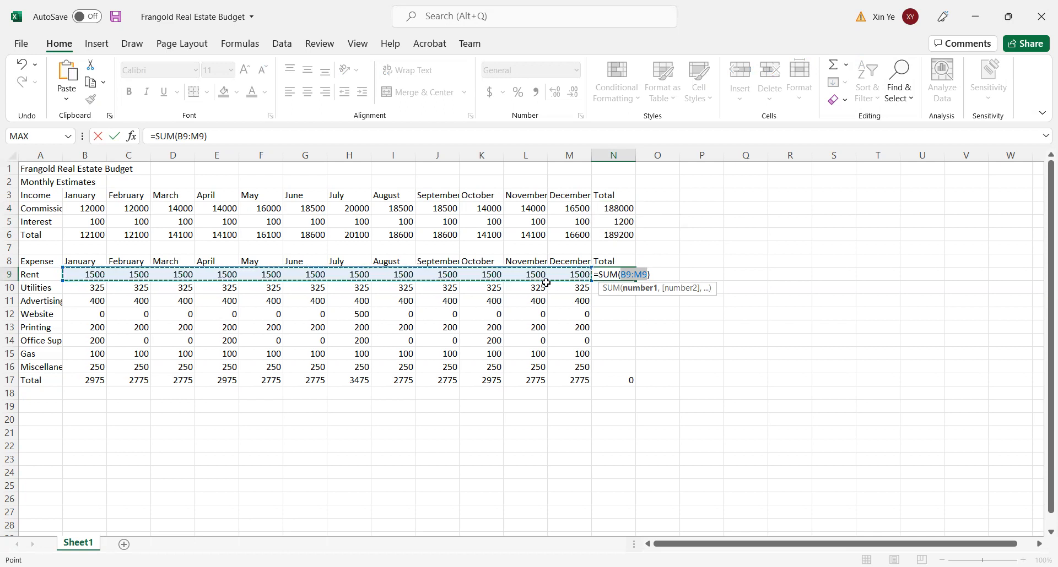
pyautogui.click(114, 136)
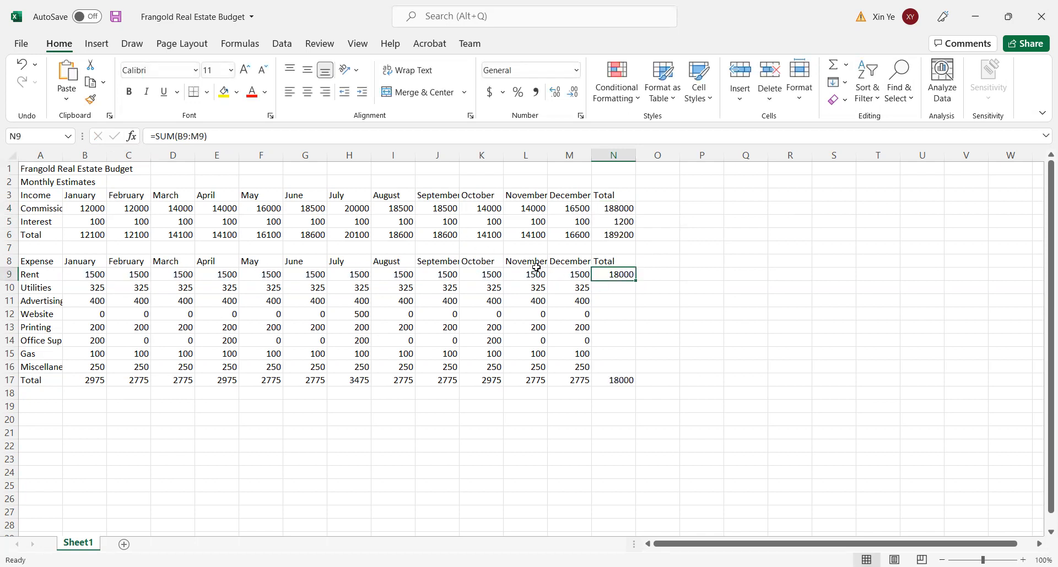
pyautogui.moveTo(635, 280); pyautogui.dragTo(638, 382)
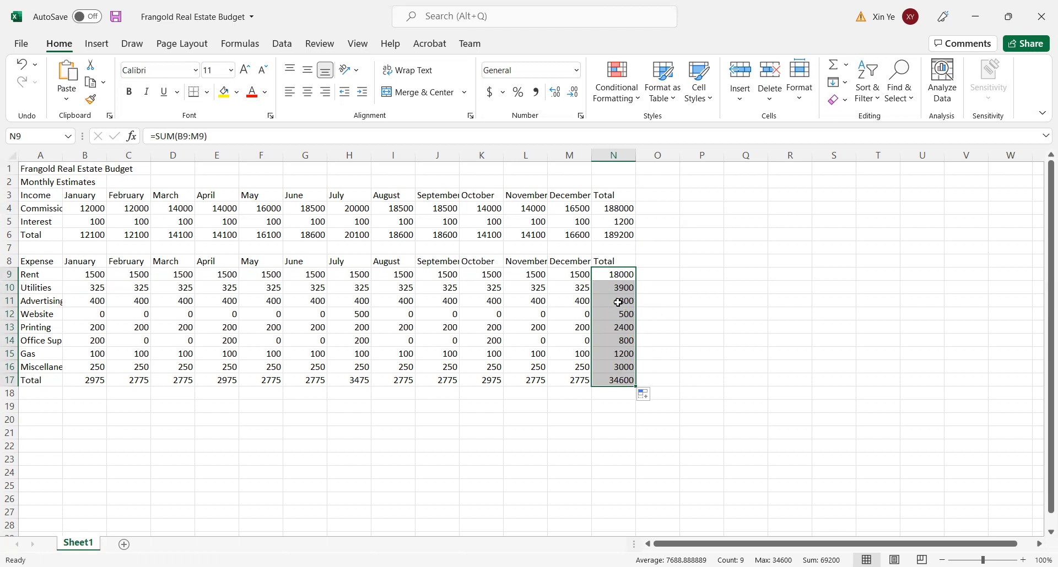
# - Display the worksheet's formulas to check the yearly totals in column N, and return to showing values
pyautogui.click(718, 312)
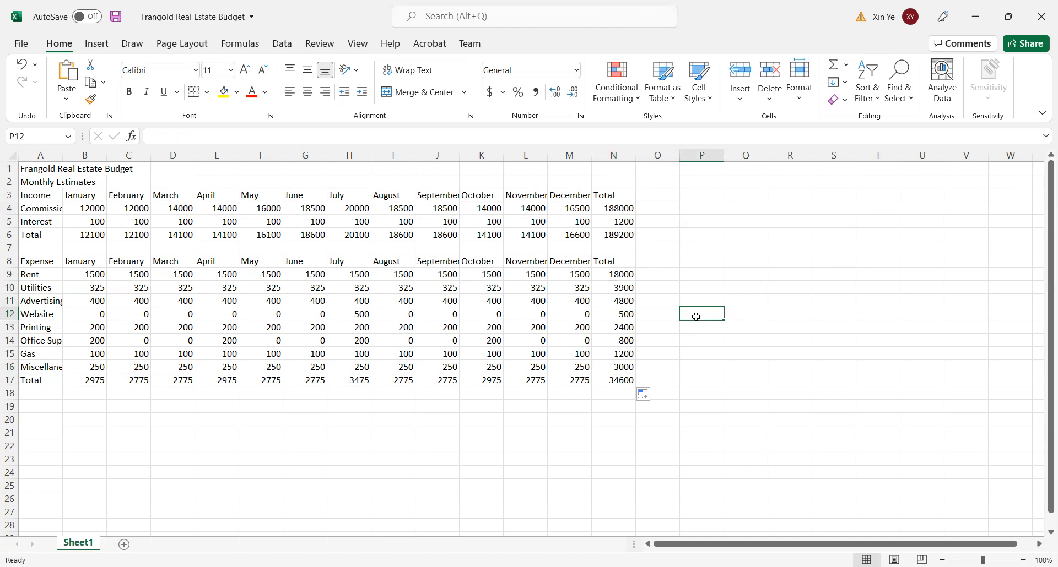
pyautogui.hotkey('ctrl', '`')
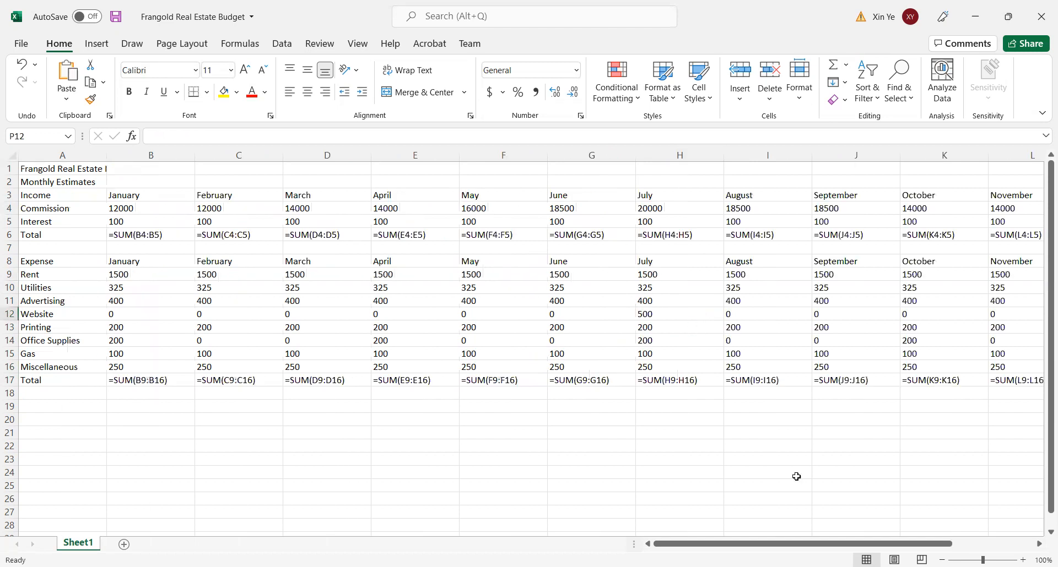
pyautogui.moveTo(819, 546); pyautogui.dragTo(916, 547)
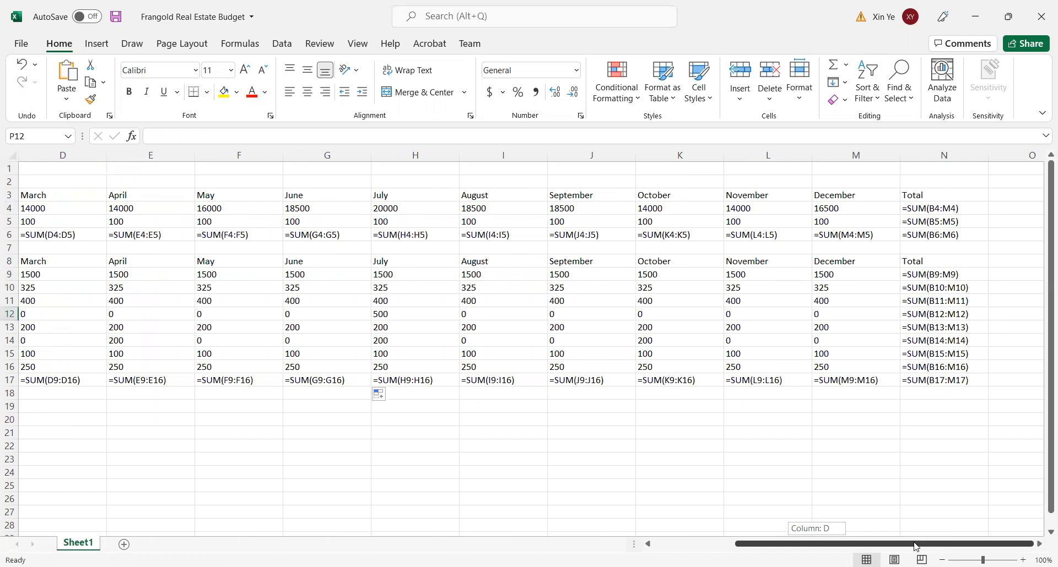
pyautogui.moveTo(916, 547); pyautogui.dragTo(747, 535)
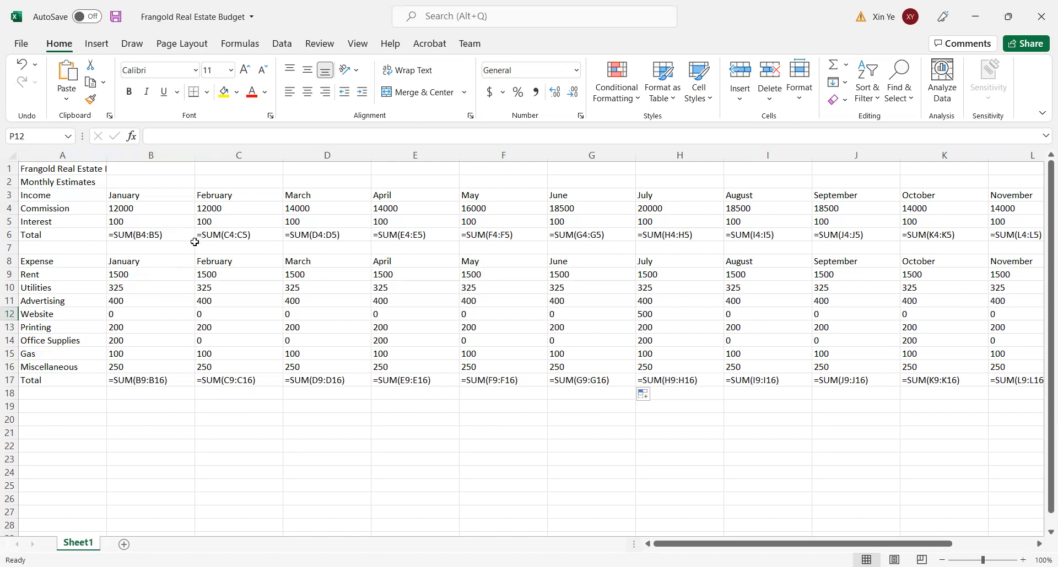
pyautogui.hotkey('ctrl', '`')
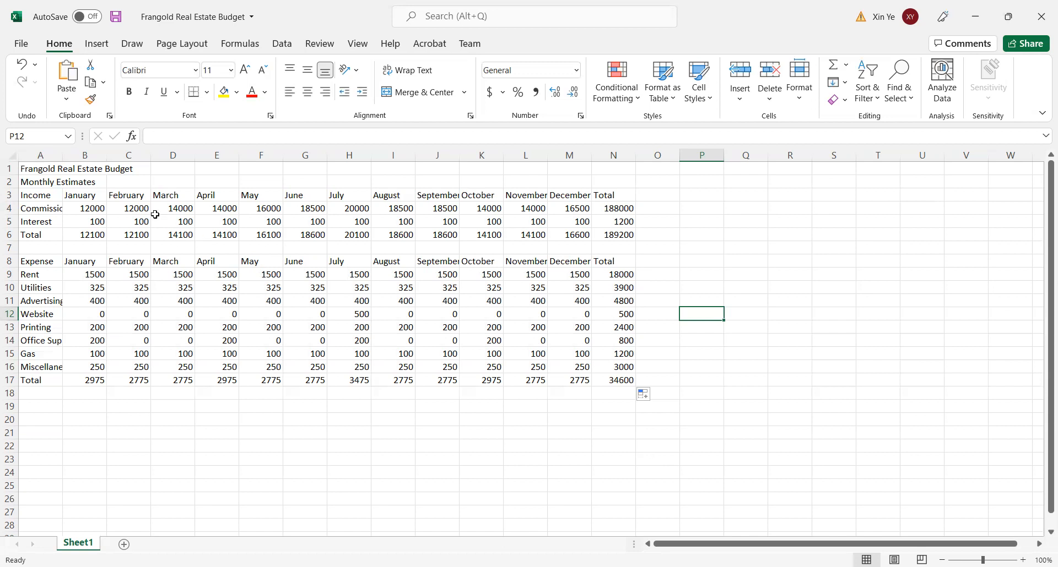
# - Label A19 as Net and calculate the January net in B19 with the formula =B6-B17
pyautogui.click(42, 405)
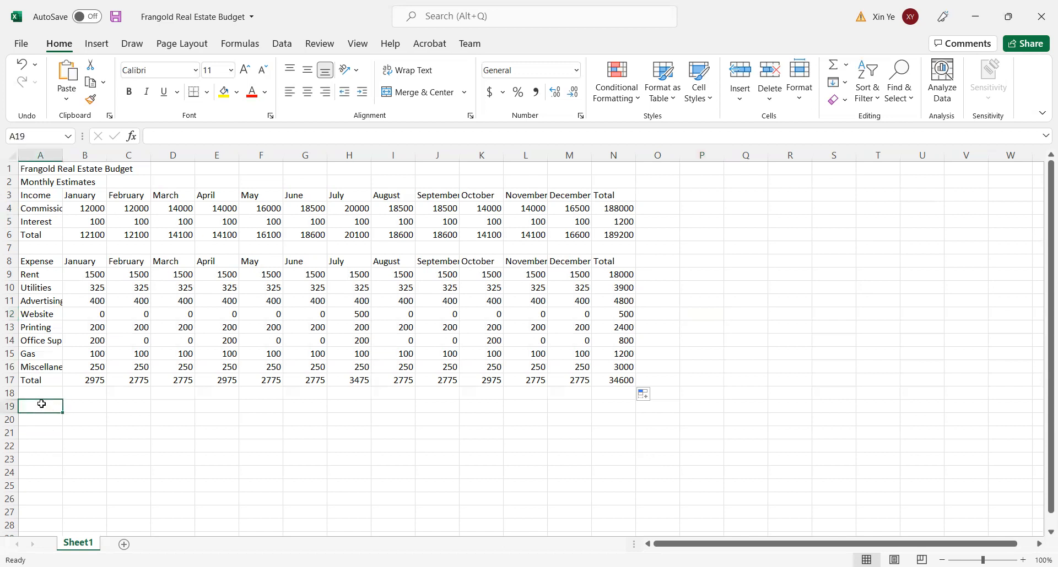
pyautogui.write('Net')
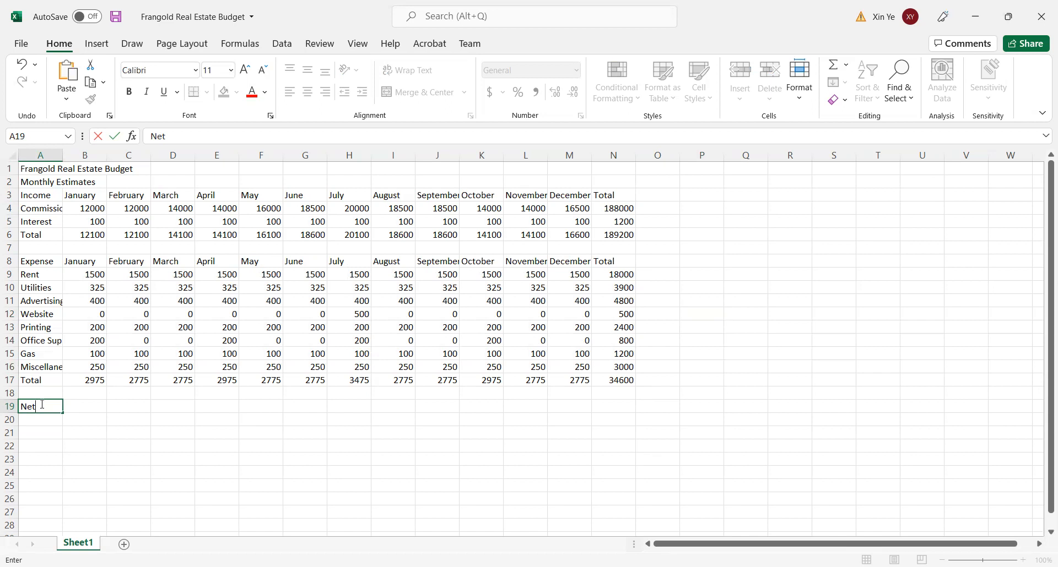
pyautogui.click(85, 405)
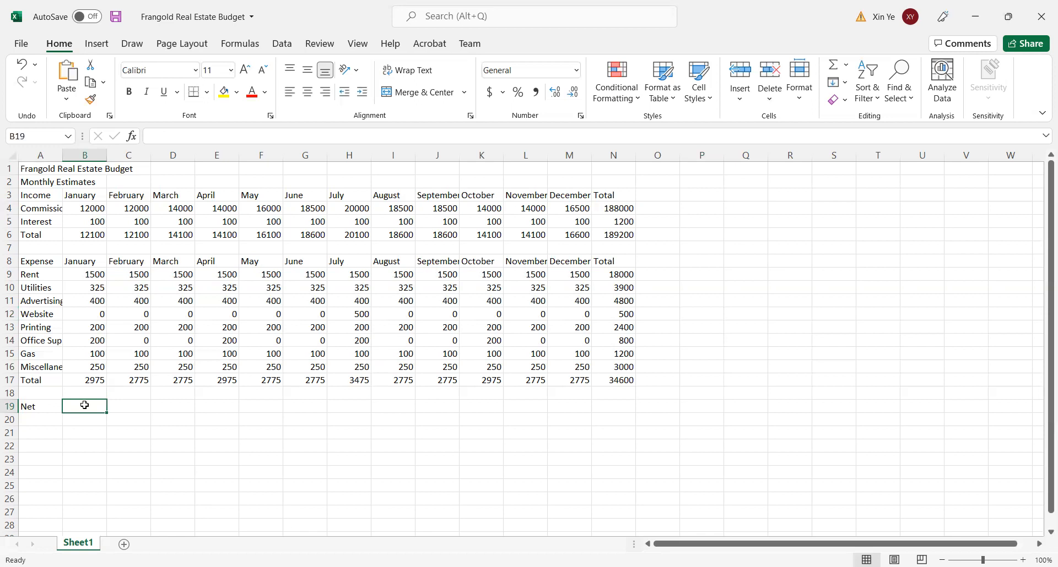
pyautogui.write('=')
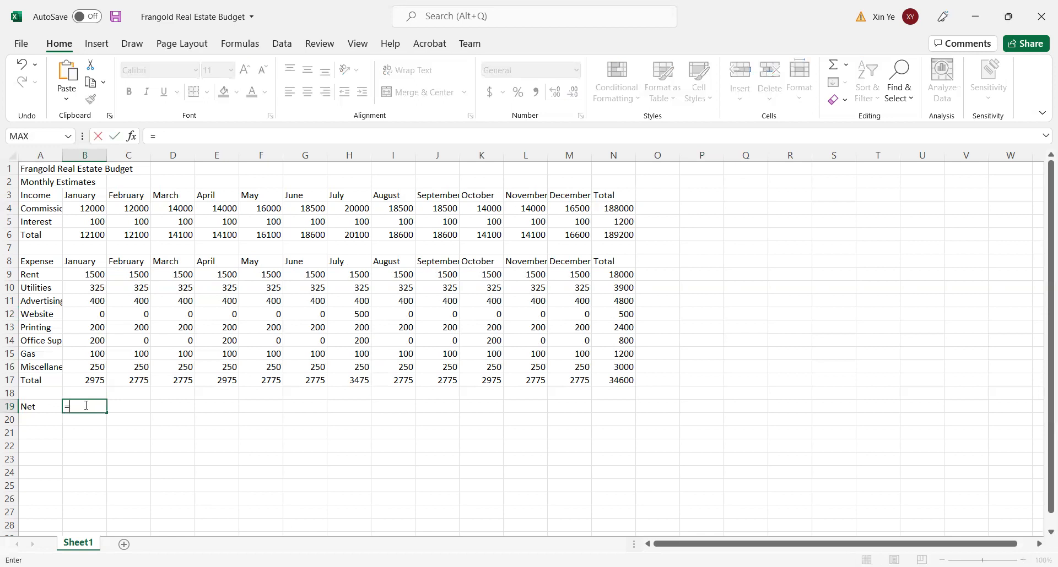
pyautogui.click(92, 238)
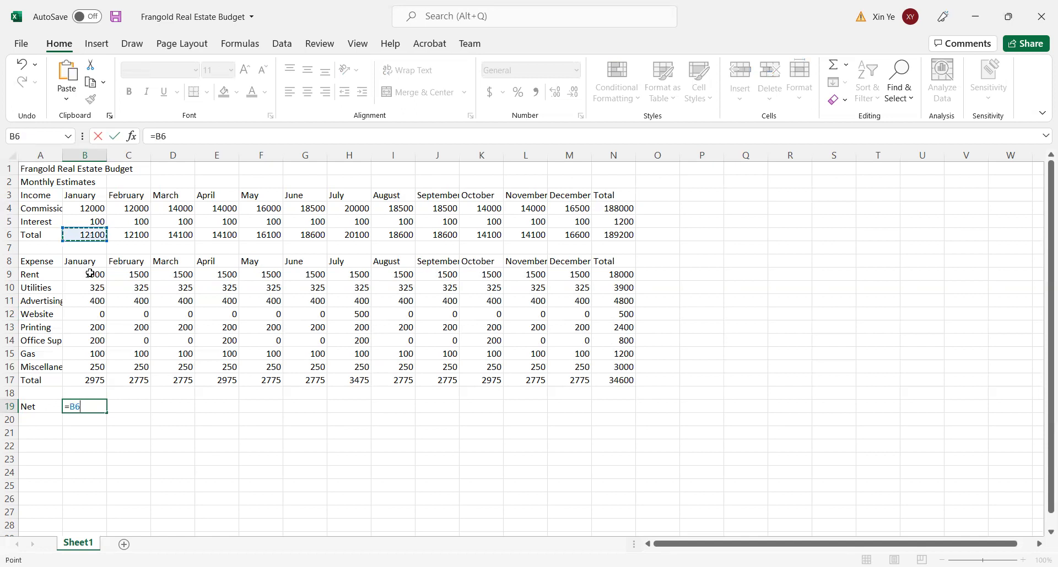
pyautogui.write('-')
pyautogui.click(94, 381)
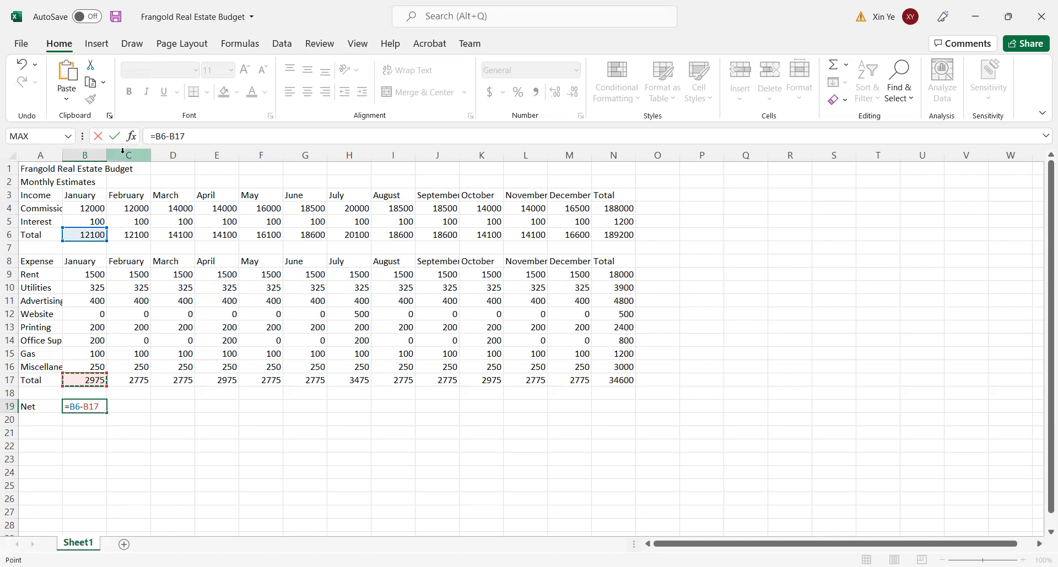
pyautogui.click(114, 136)
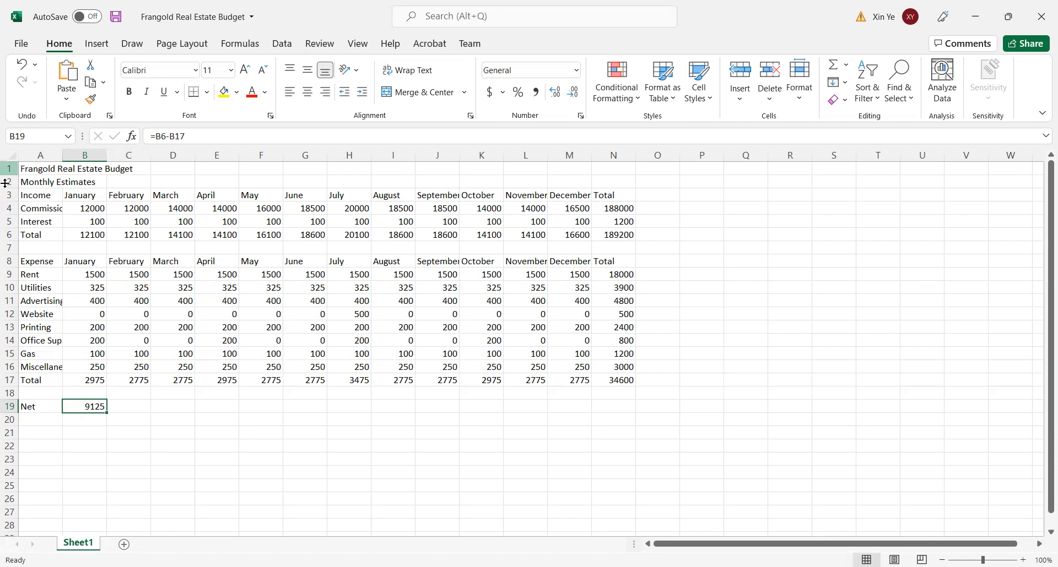
# - Copy the January net formula from B19 across row 19 to N19
pyautogui.click(115, 434)
pyautogui.click(98, 406)
pyautogui.moveTo(110, 412); pyautogui.dragTo(633, 403)
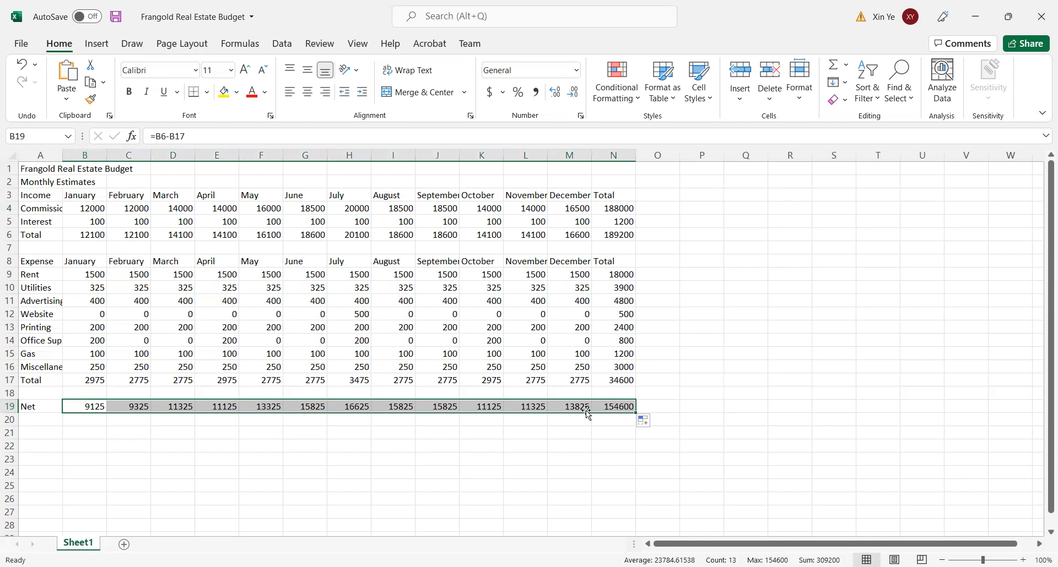
# - Display the worksheet's formulas to check the Net row, and return to showing values
pyautogui.click(737, 388)
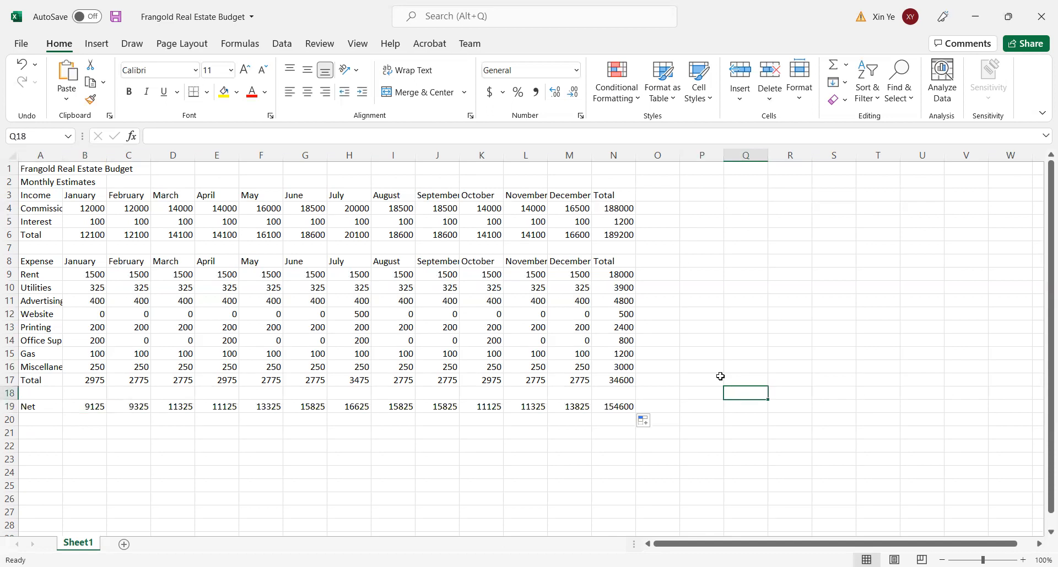
pyautogui.hotkey('ctrl', '`')
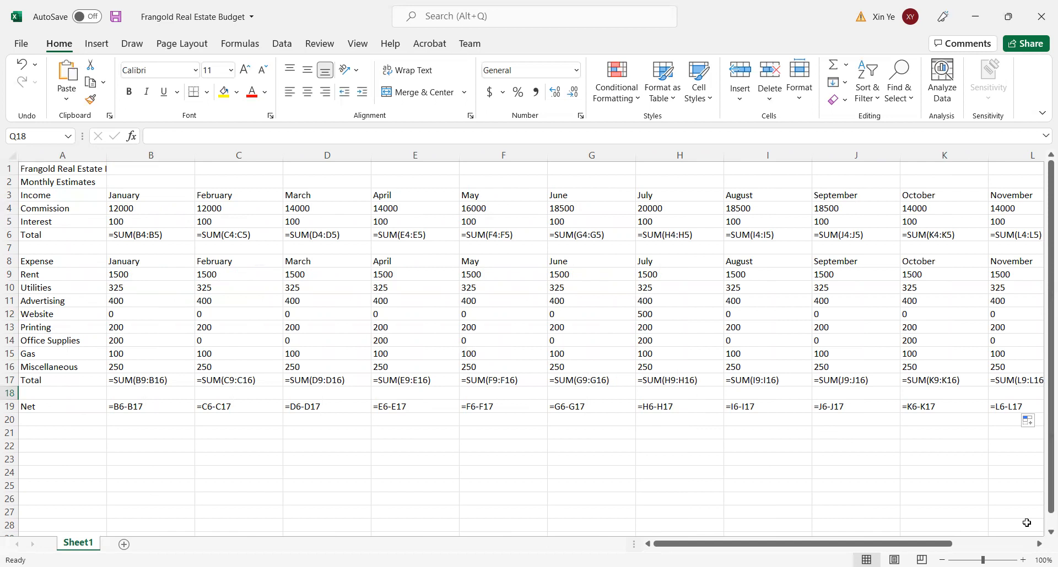
pyautogui.hotkey('ctrl', '`')
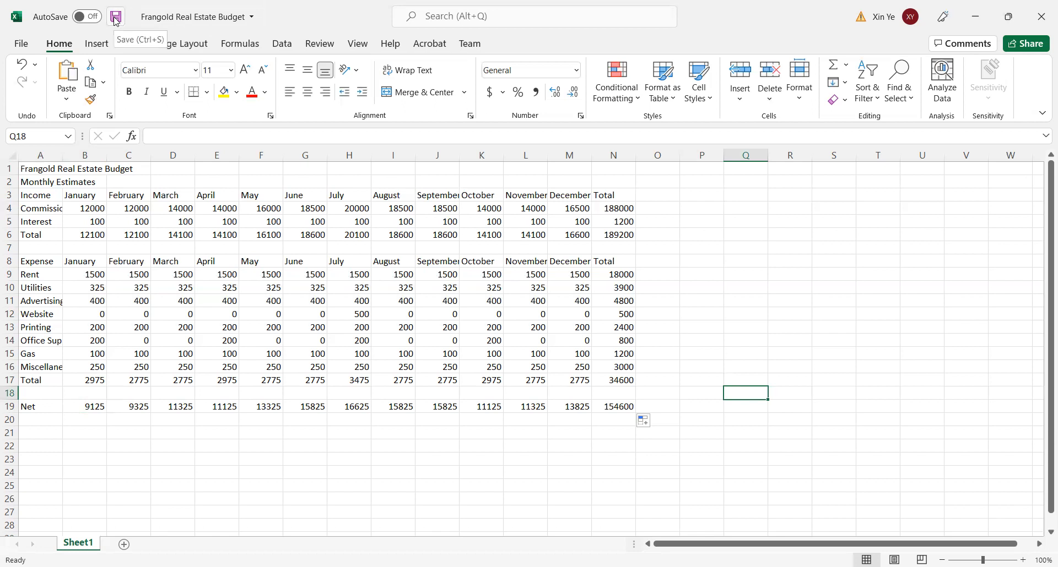
# - Save the budget workbook under its existing name
pyautogui.click(22, 44)
pyautogui.click(45, 190)
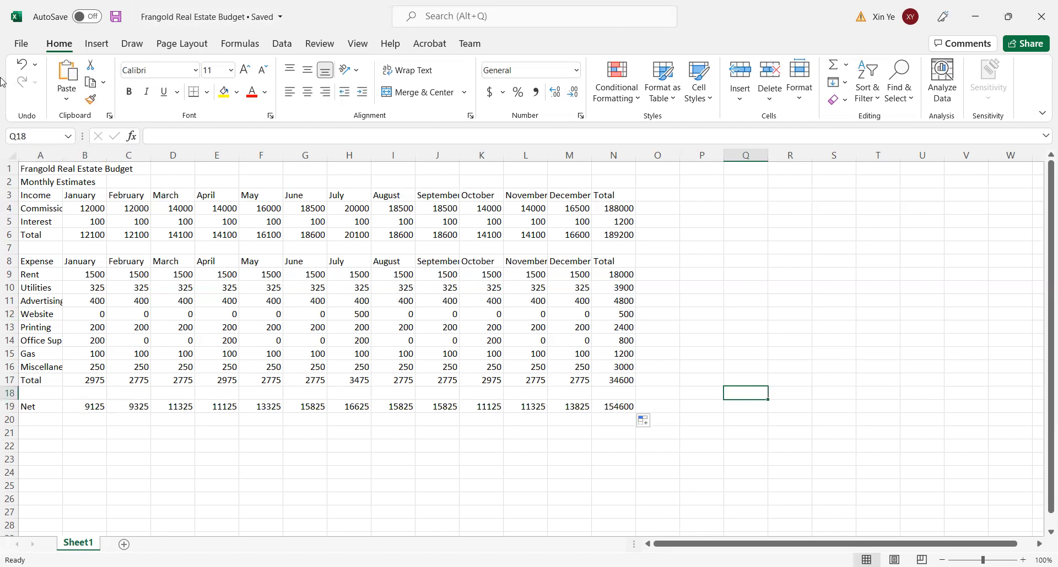
pyautogui.click(22, 46)
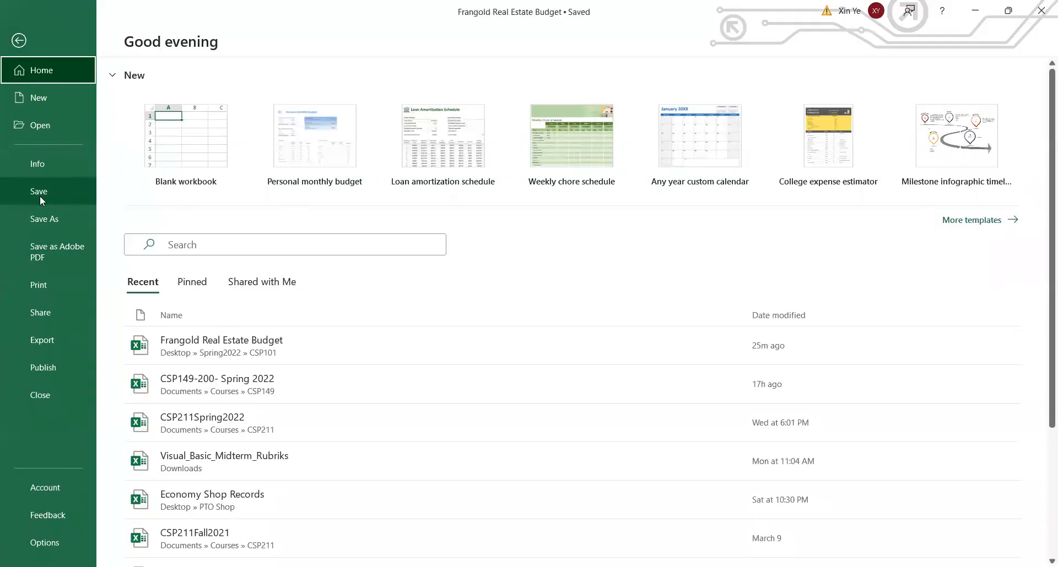
pyautogui.click(54, 220)
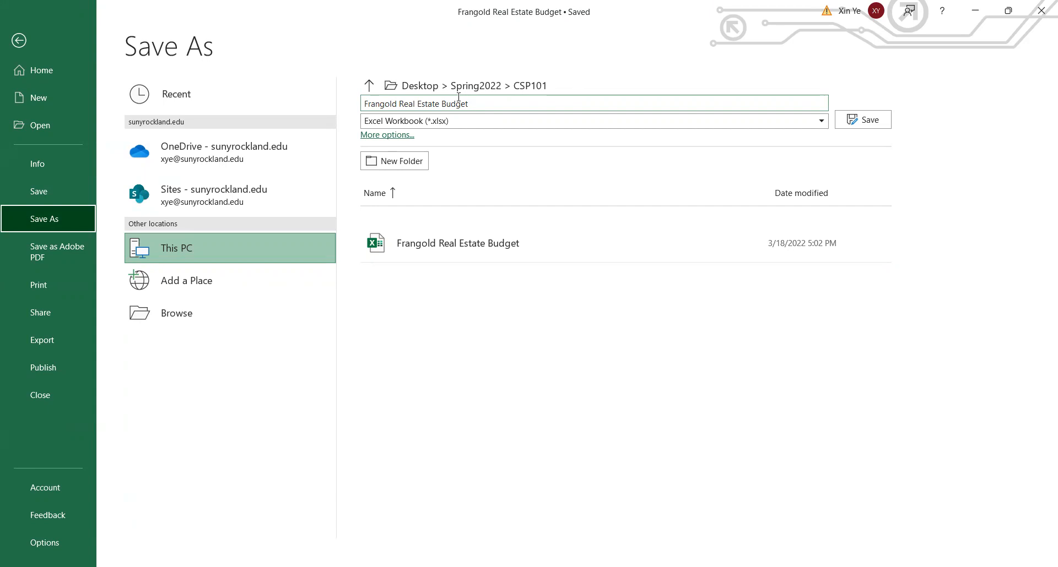
pyautogui.click(23, 35)
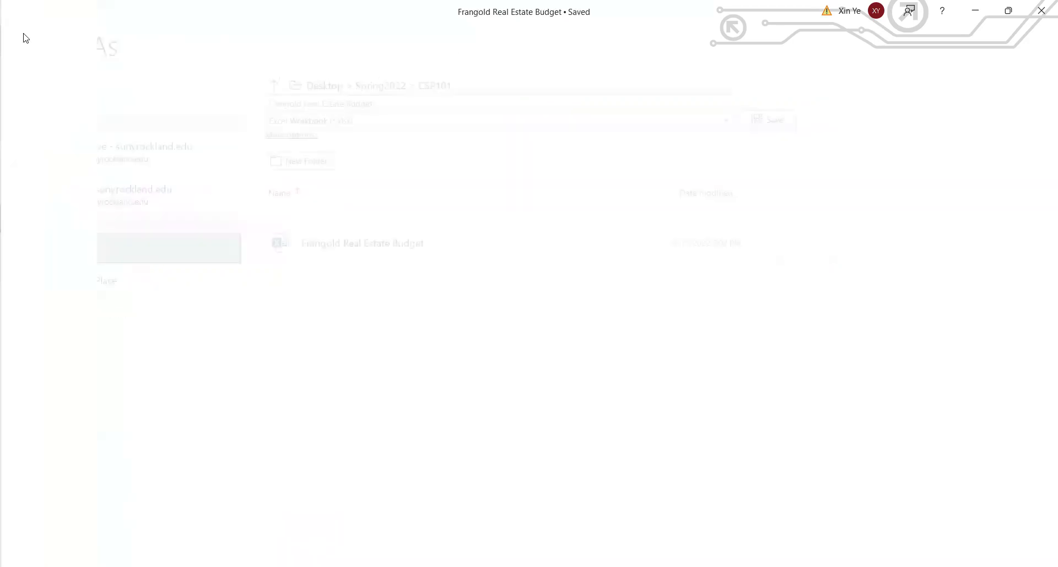